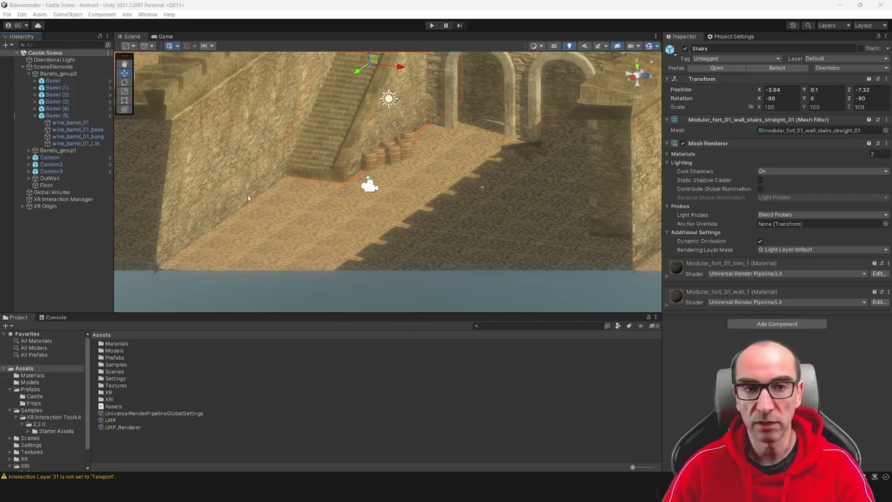
# Step: Inspect the XR Origin rig's children, then ping the Input Action Manager's XRI Default Input Actions asset
pyautogui.click(23, 206)
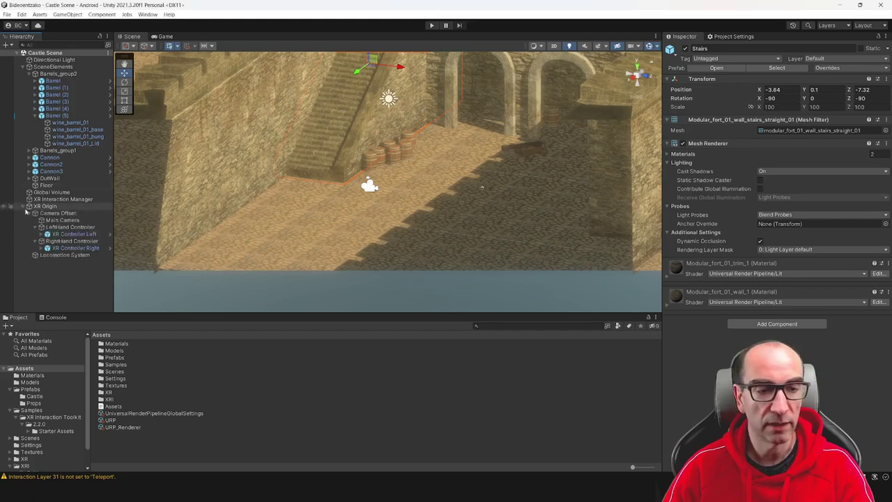
pyautogui.click(63, 221)
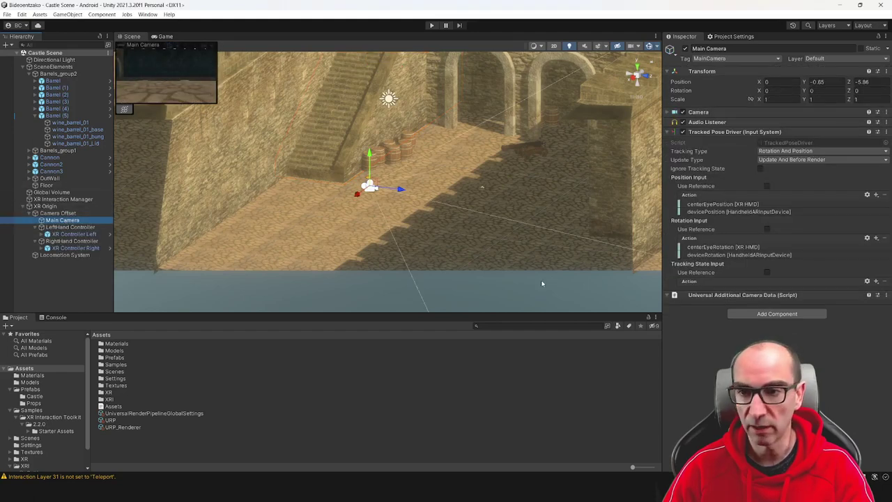
pyautogui.click(75, 235)
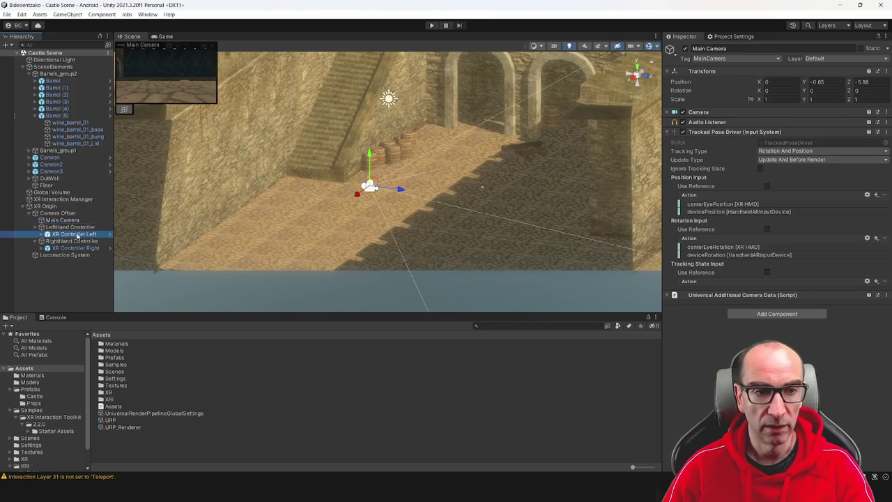
pyautogui.click(64, 228)
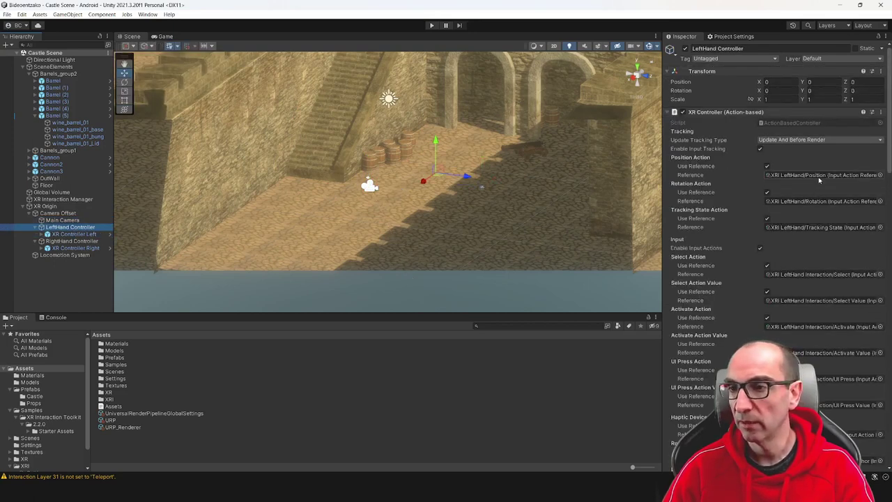
pyautogui.click(45, 206)
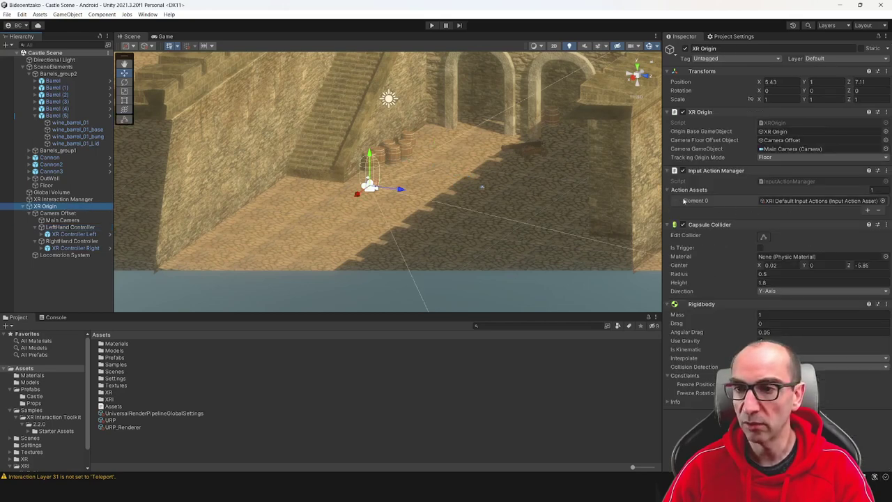
pyautogui.click(764, 201)
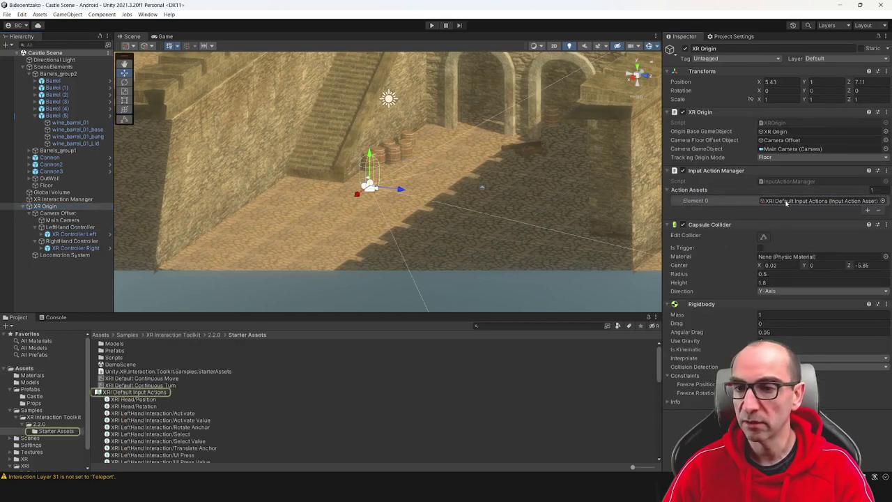
# Step: Select the XRI Default Input Actions asset and open it with Edit asset
pyautogui.click(139, 393)
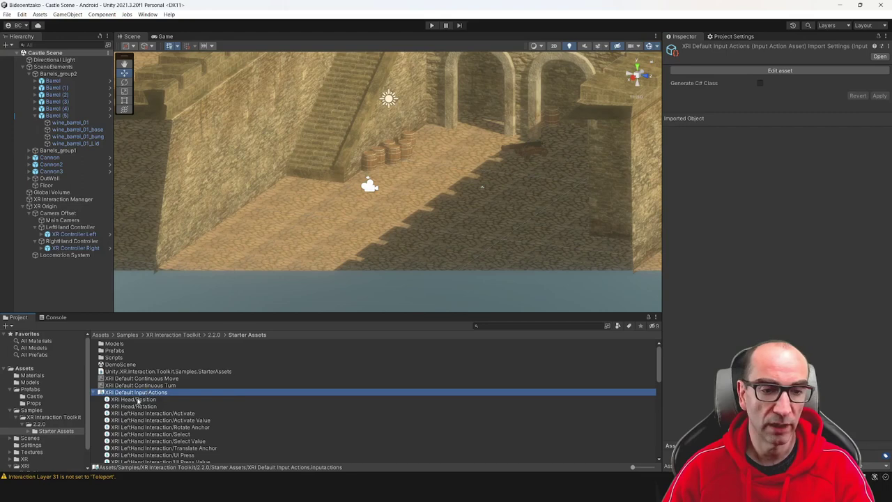
pyautogui.scroll(-3, 140, 402)
pyautogui.scroll(-3, 150, 407)
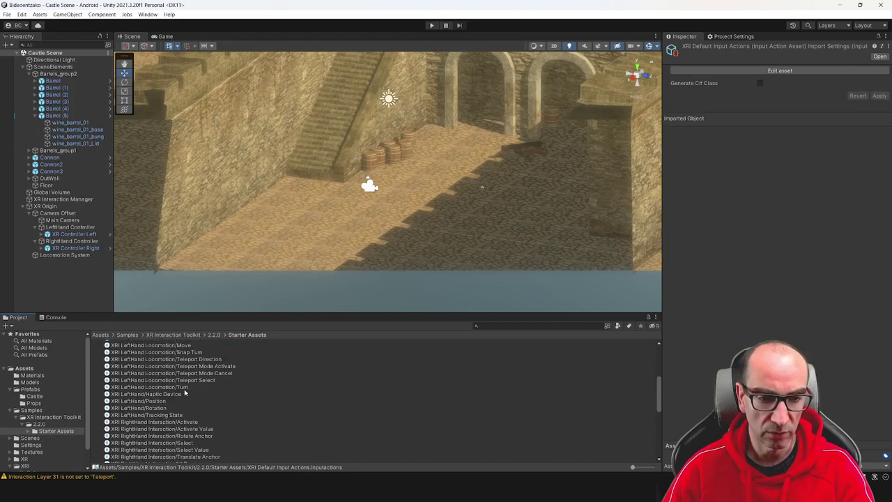
pyautogui.click(780, 70)
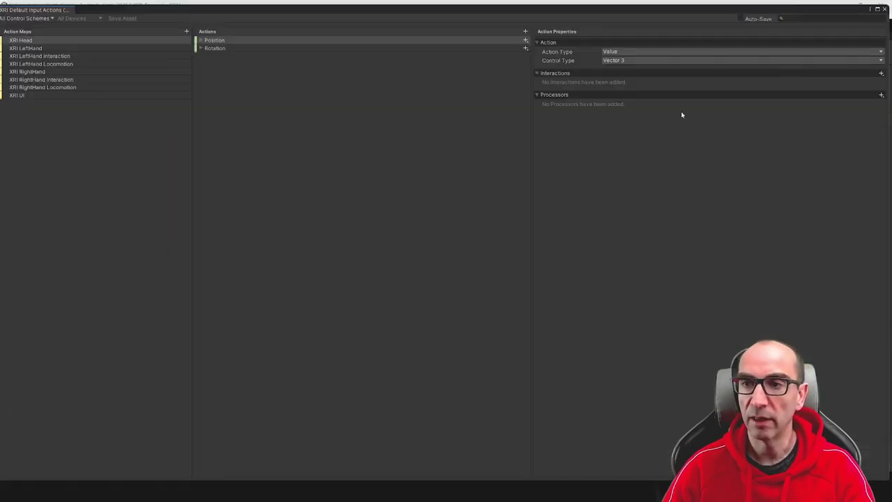
# Step: Dock the Input Actions editor in the bottom panel beside Project and Console, and make it taller
pyautogui.moveTo(34, 9)
pyautogui.mouseDown()
pyautogui.moveTo(402, 358)
pyautogui.moveTo(309, 282)
pyautogui.mouseUp()
pyautogui.moveTo(179, 26); pyautogui.dragTo(91, 158)
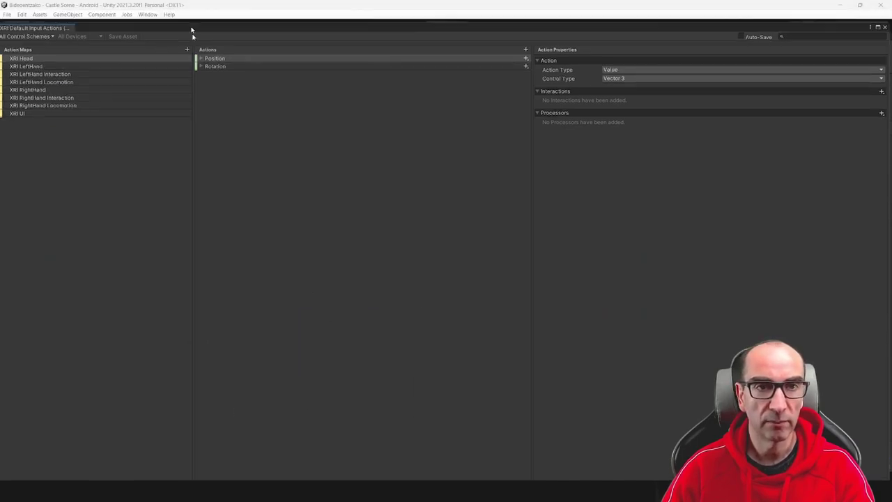
pyautogui.moveTo(177, 162); pyautogui.dragTo(93, 317)
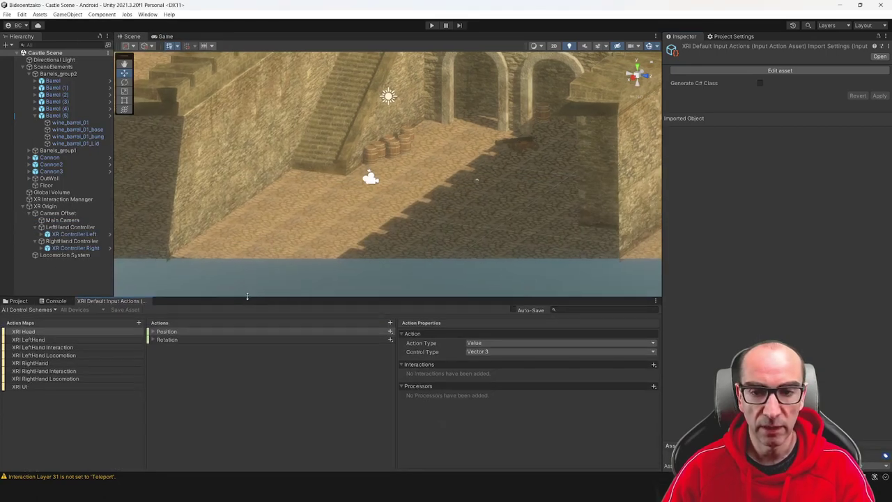
pyautogui.moveTo(246, 313); pyautogui.dragTo(246, 232)
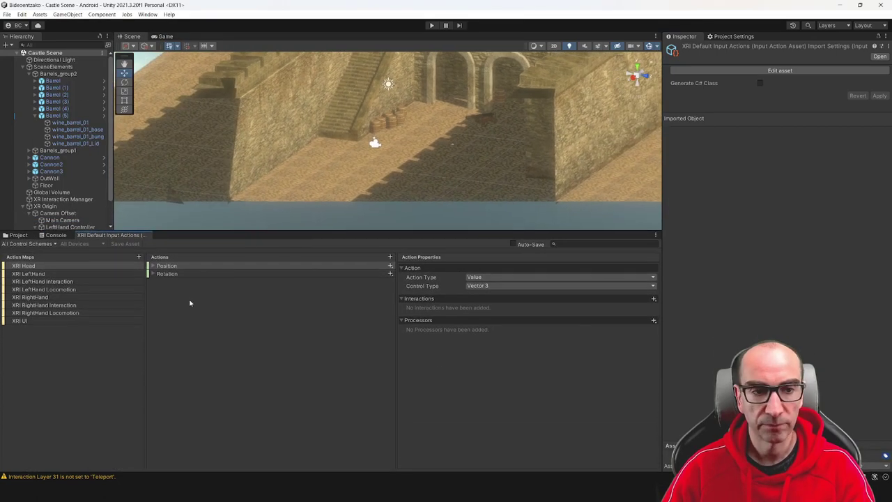
# Step: Browse the action maps down to XRI RightHand and enable Auto-Save
pyautogui.click(43, 266)
pyautogui.click(43, 273)
pyautogui.click(43, 282)
pyautogui.click(44, 289)
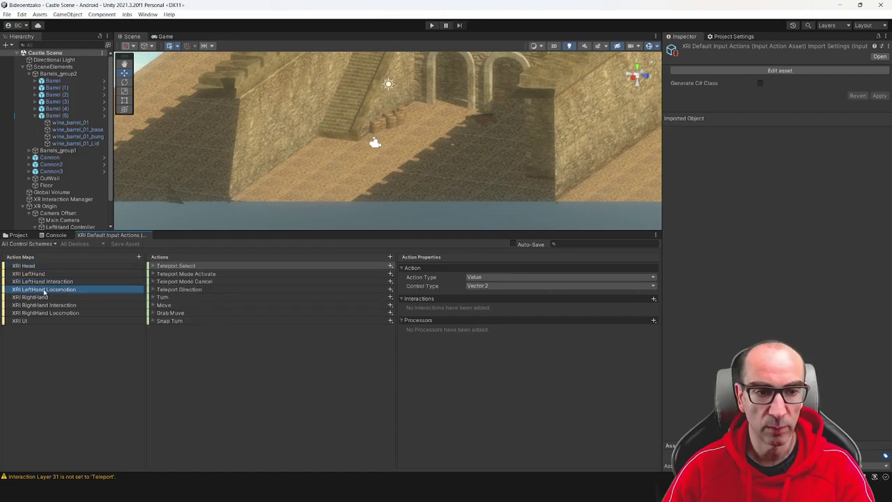
pyautogui.click(41, 298)
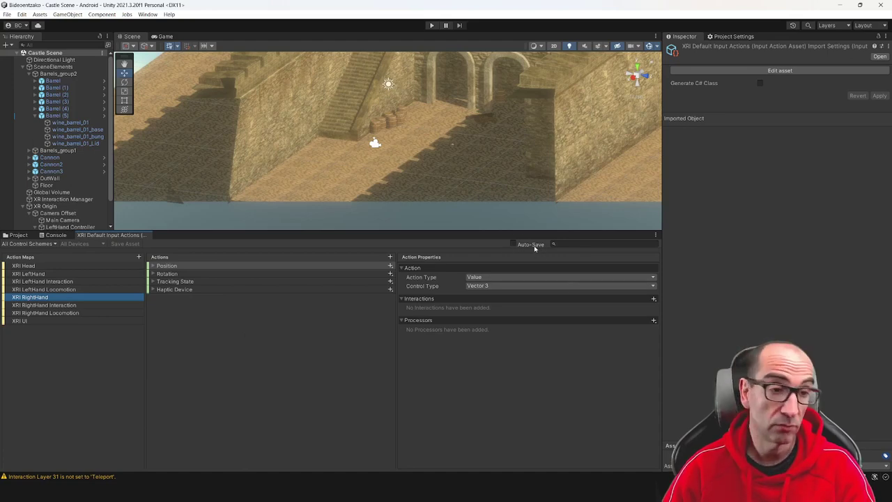
pyautogui.click(512, 244)
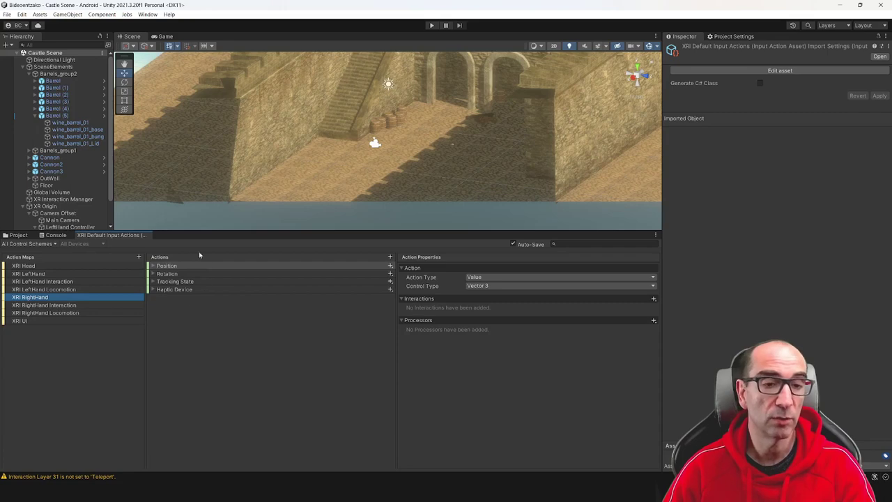
# Step: Peek at XRI RightHand's Position and Haptic Device bindings, then view the XRI Head and LeftHand maps
pyautogui.click(154, 268)
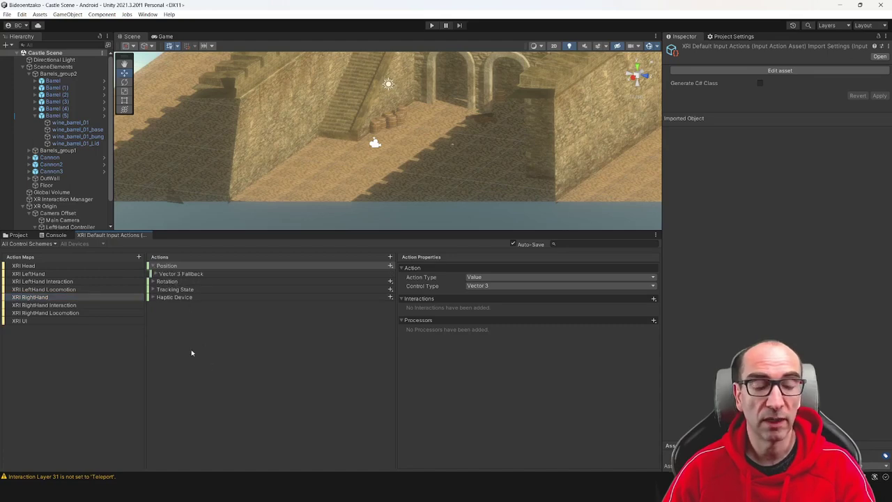
pyautogui.click(154, 267)
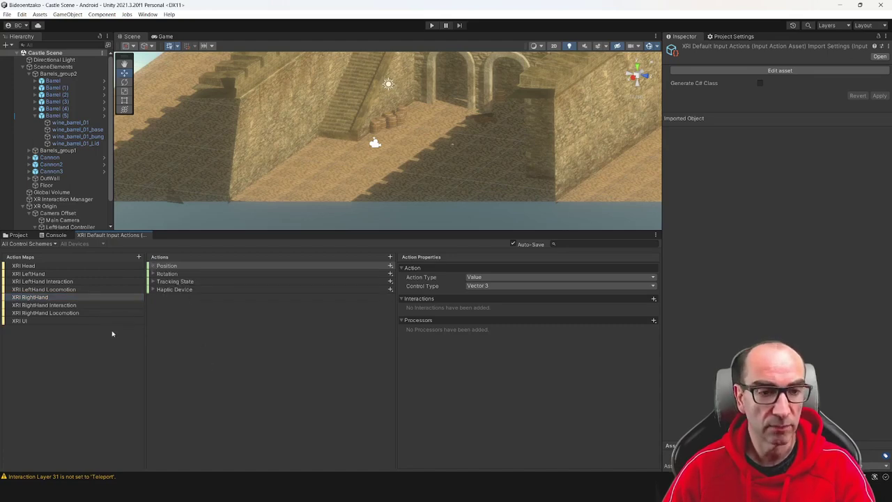
pyautogui.click(153, 289)
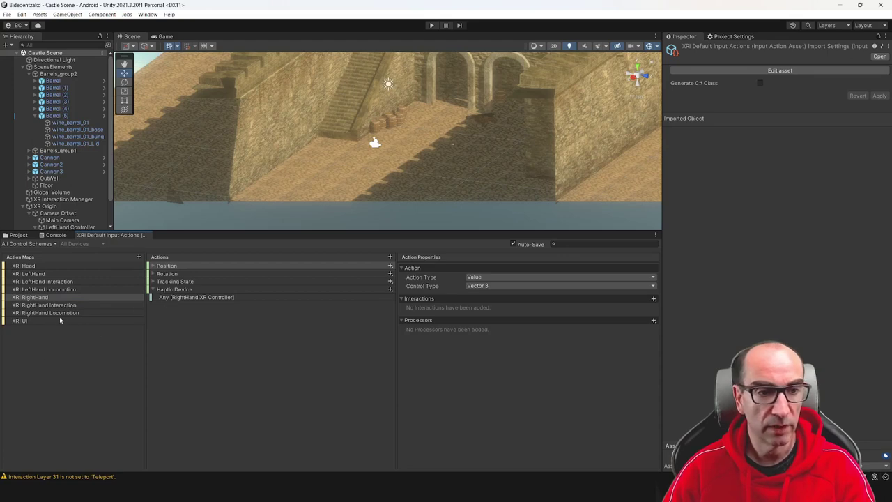
pyautogui.click(41, 267)
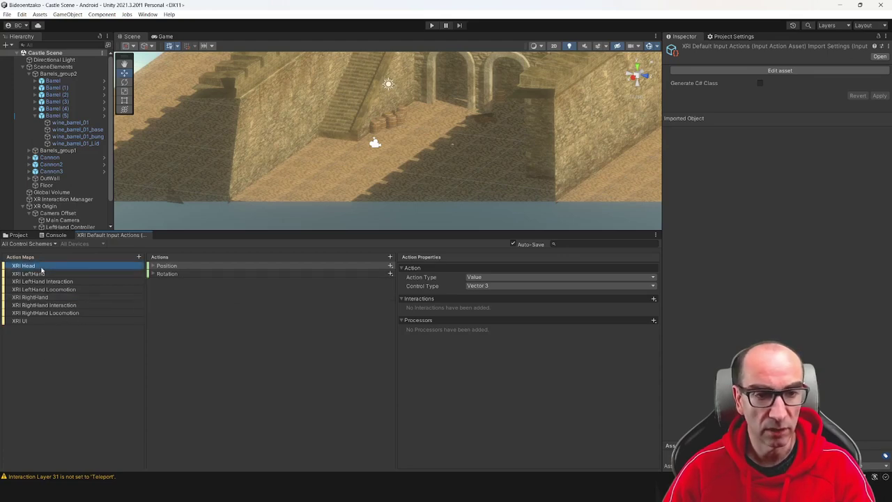
pyautogui.click(50, 275)
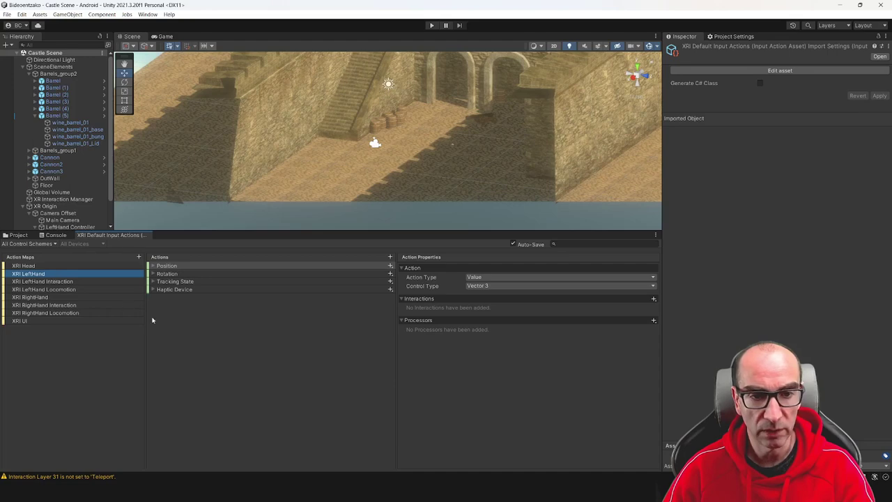
# Step: In XRI RightHand Locomotion, expand Turn, Teleport Select and Snap Turn, and select Snap Turn's Primary2DAxis binding
pyautogui.click(62, 314)
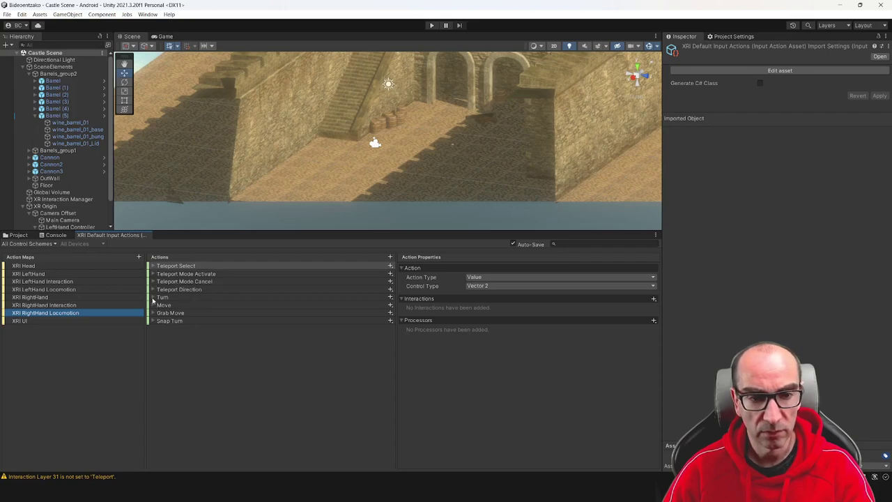
pyautogui.click(153, 297)
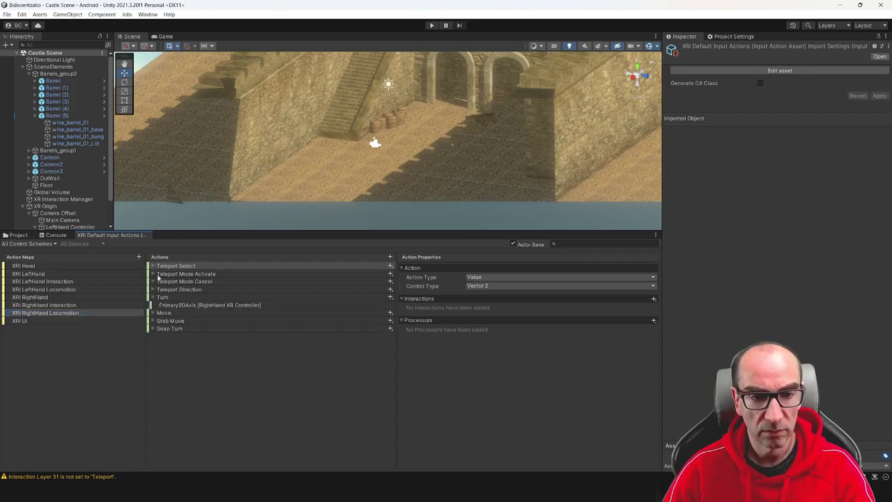
pyautogui.click(152, 266)
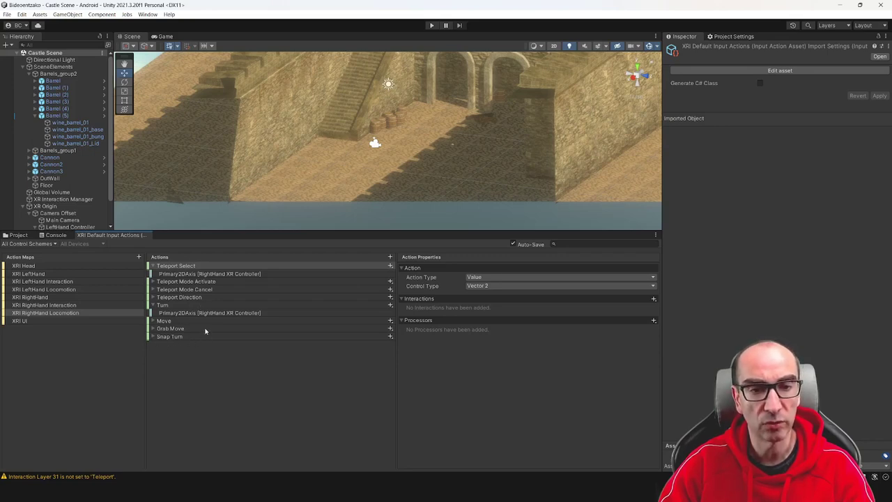
pyautogui.click(153, 337)
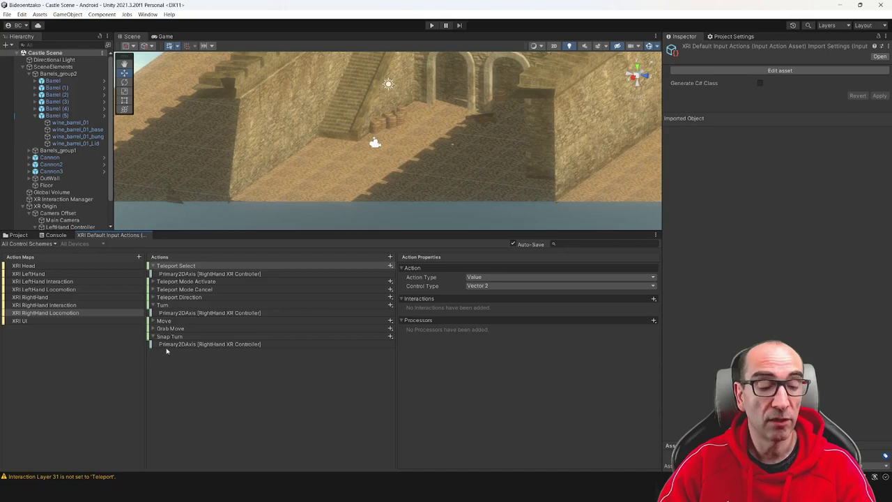
pyautogui.click(188, 345)
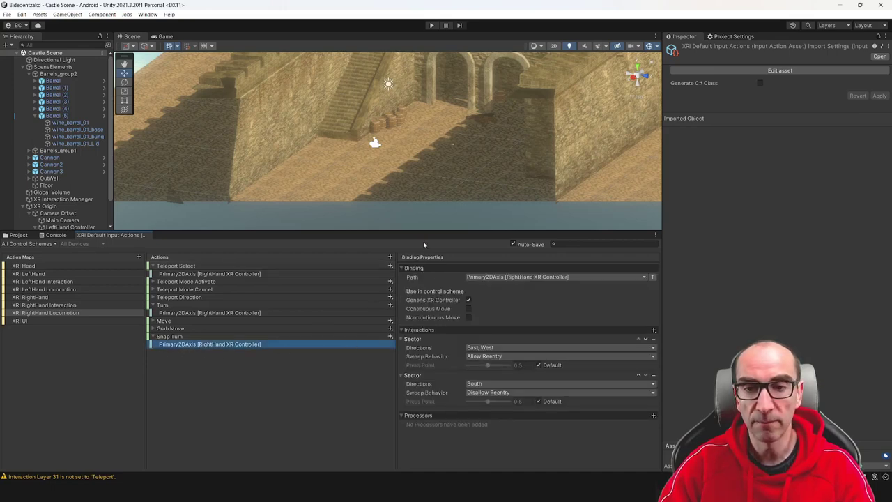
# Step: Review Snap Turn's settings, keeping Action Type Value and Control Type Vector 2, then show its binding properties
pyautogui.click(192, 339)
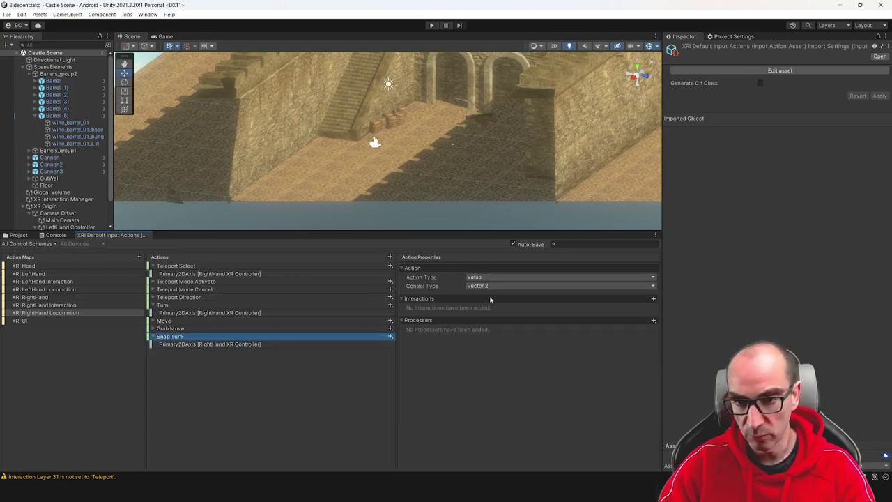
pyautogui.click(494, 277)
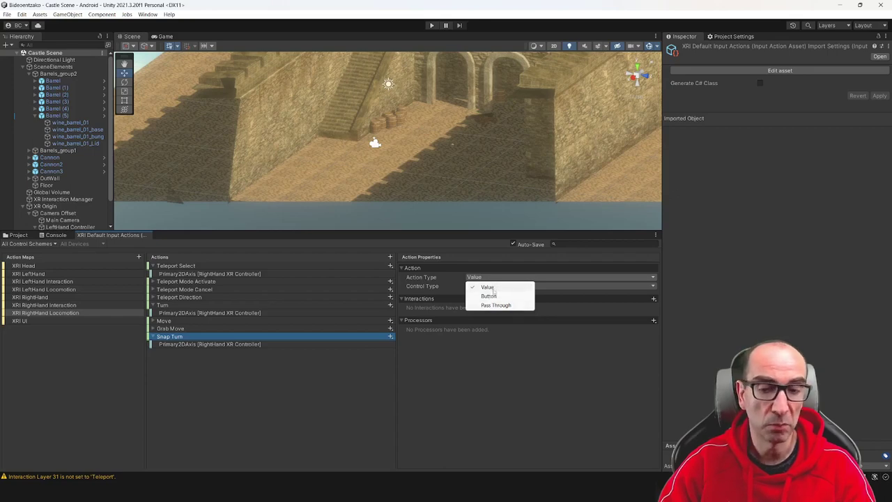
pyautogui.click(454, 352)
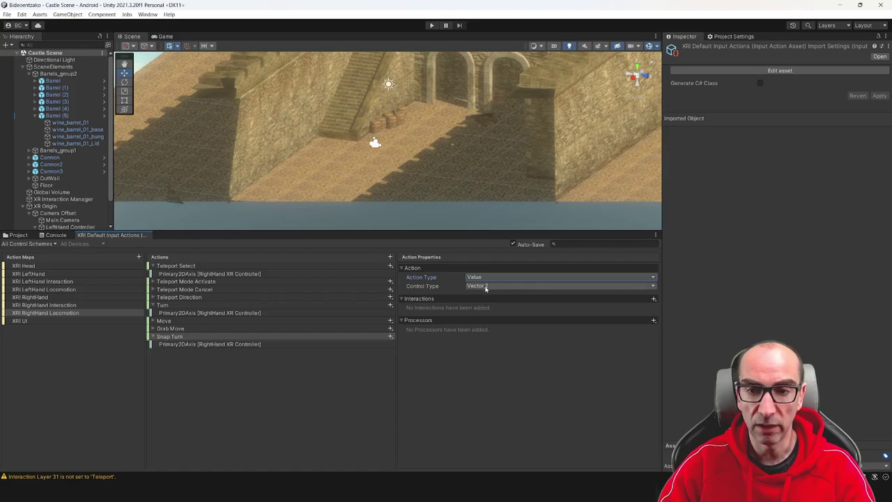
pyautogui.click(486, 287)
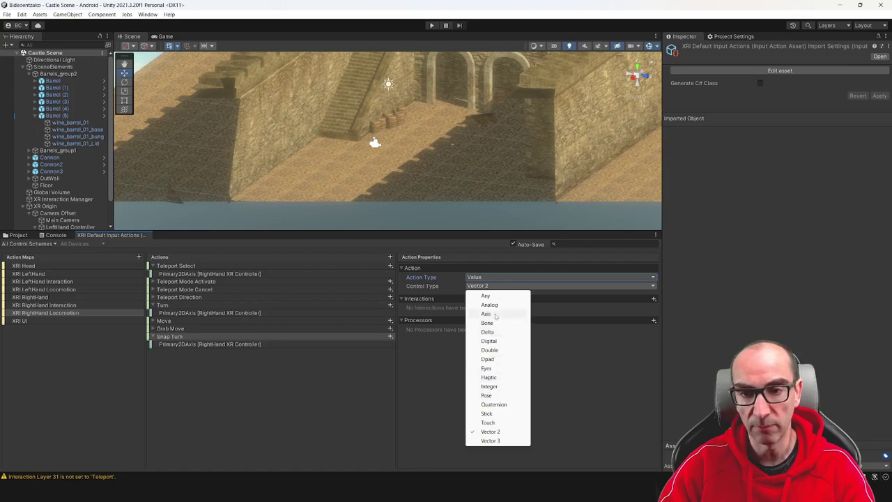
pyautogui.click(547, 375)
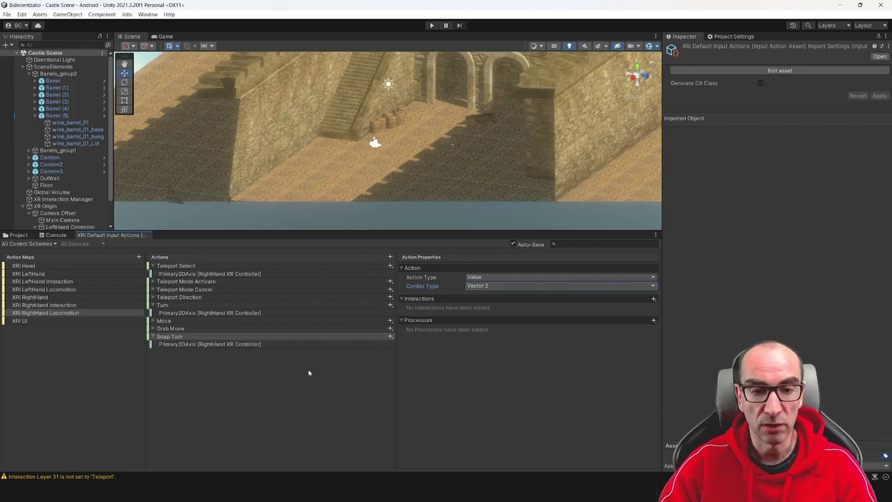
pyautogui.click(250, 346)
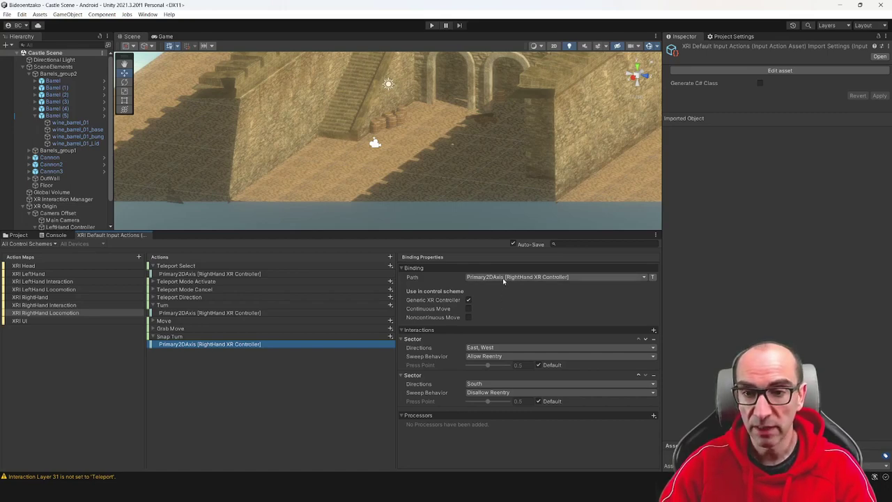
# Step: Open the Snap Turn binding's Path picker listing devices from Gamepad to XR Controller
pyautogui.click(527, 278)
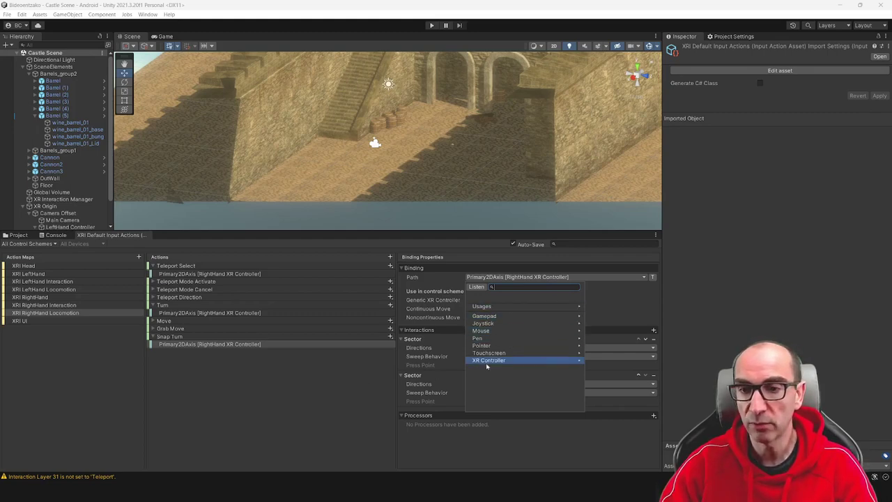
# Step: Dismiss the device list, keeping the path at Primary2DAxis [RightHand XR Controller]
pyautogui.click(596, 297)
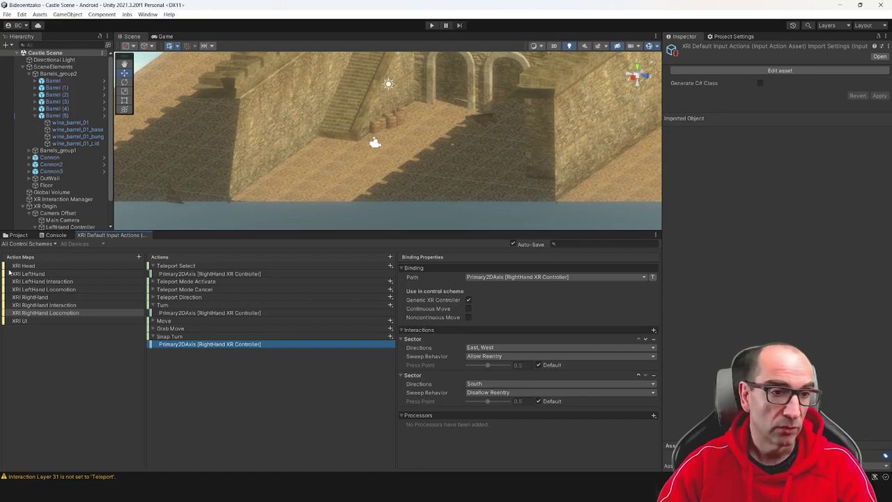
# Step: Collapse the expanded Snap Turn, Turn, Teleport Select, Haptic Device and Tracking State actions
pyautogui.click(83, 329)
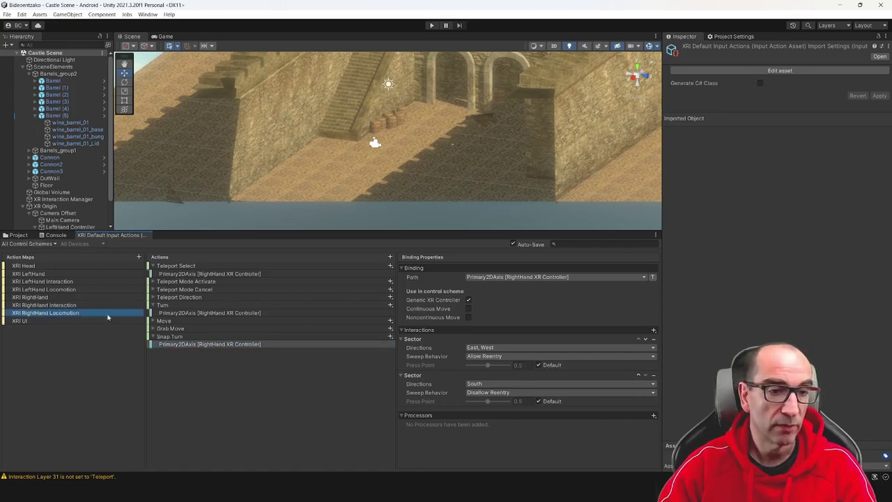
pyautogui.click(152, 336)
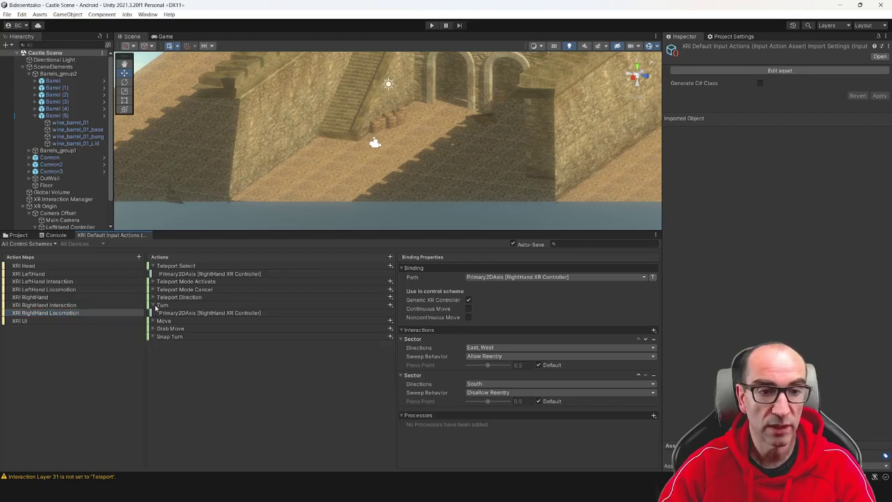
pyautogui.click(153, 305)
pyautogui.click(153, 265)
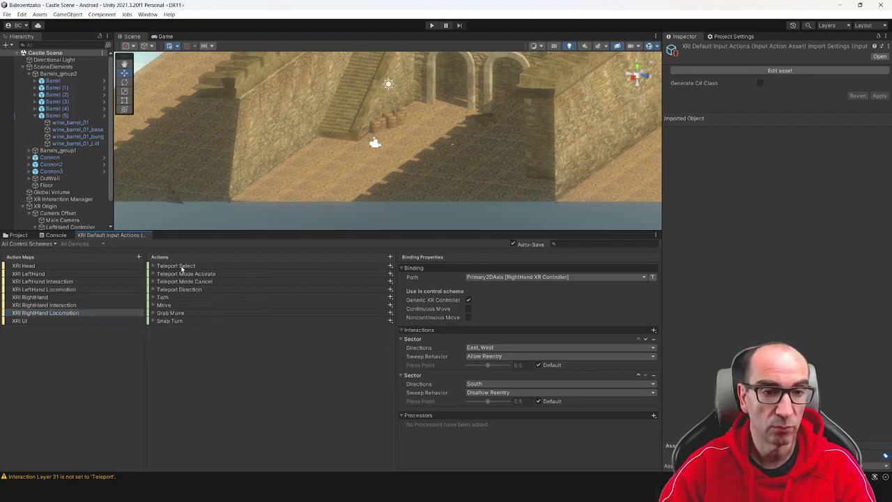
pyautogui.click(63, 312)
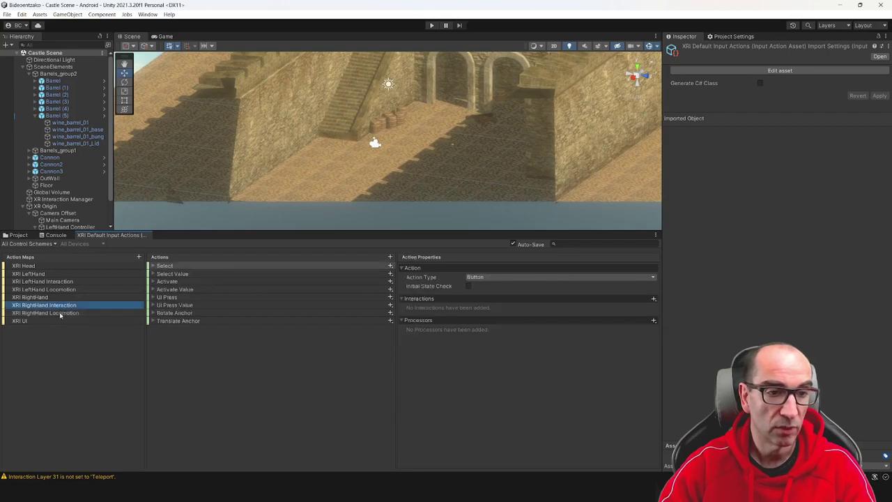
pyautogui.click(48, 298)
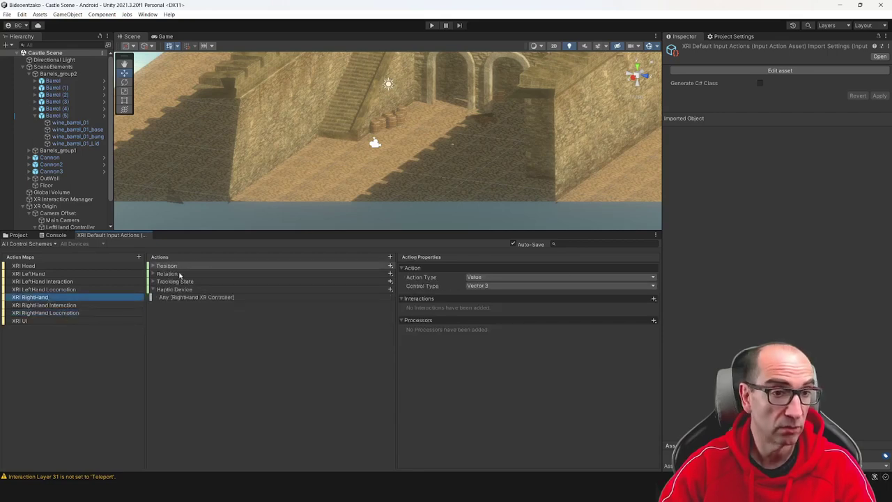
pyautogui.click(154, 290)
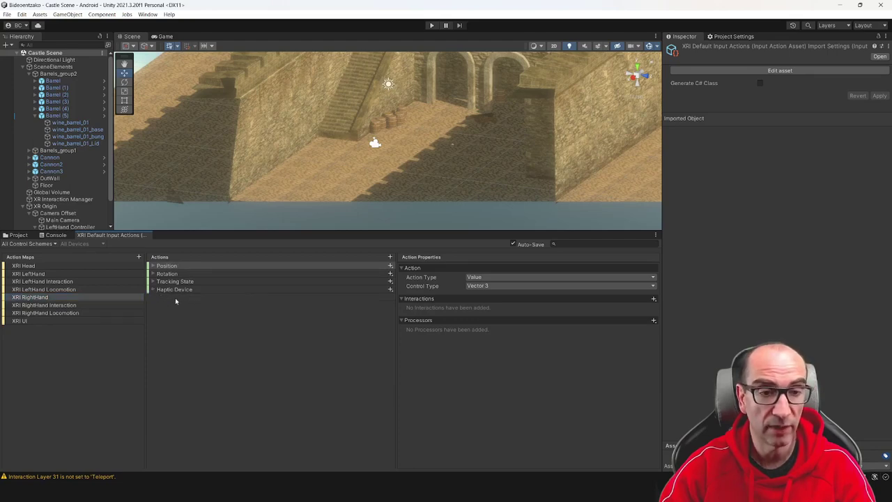
pyautogui.click(153, 281)
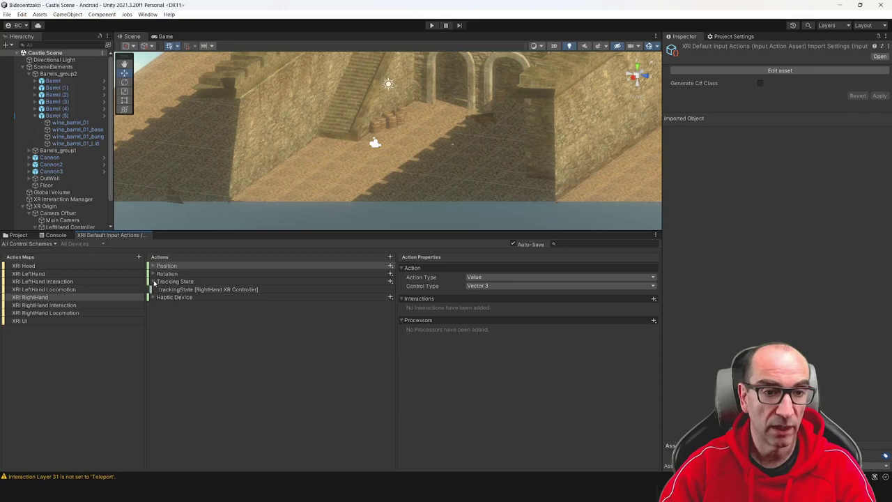
pyautogui.click(153, 282)
# Step: View the XRI UI map, then deselect all action maps so the Actions pane is empty
pyautogui.click(39, 321)
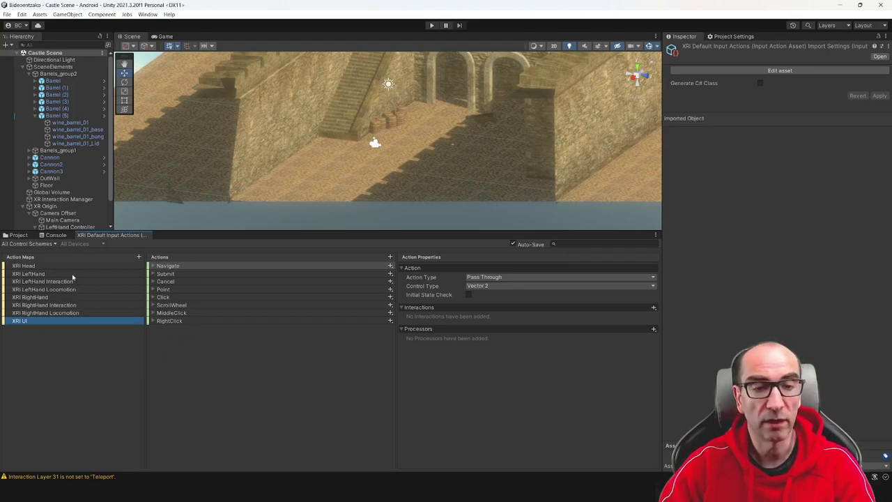
pyautogui.click(41, 348)
pyautogui.rightClick(41, 346)
pyautogui.click(82, 339)
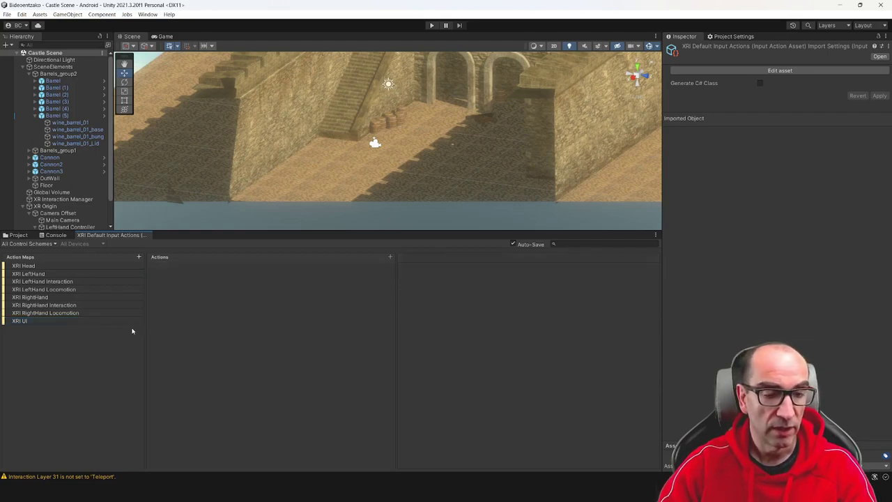
# Step: Add a new action map named CustomActions
pyautogui.rightClick(70, 356)
pyautogui.click(140, 257)
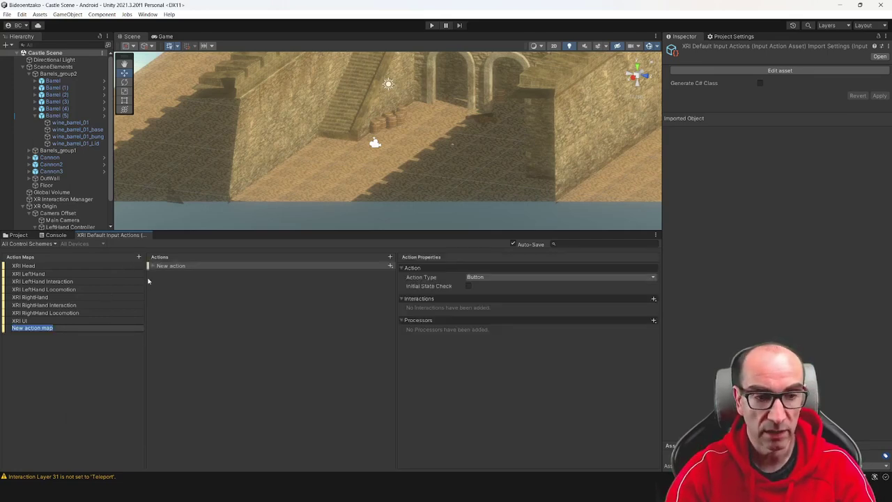
pyautogui.write('Custom')
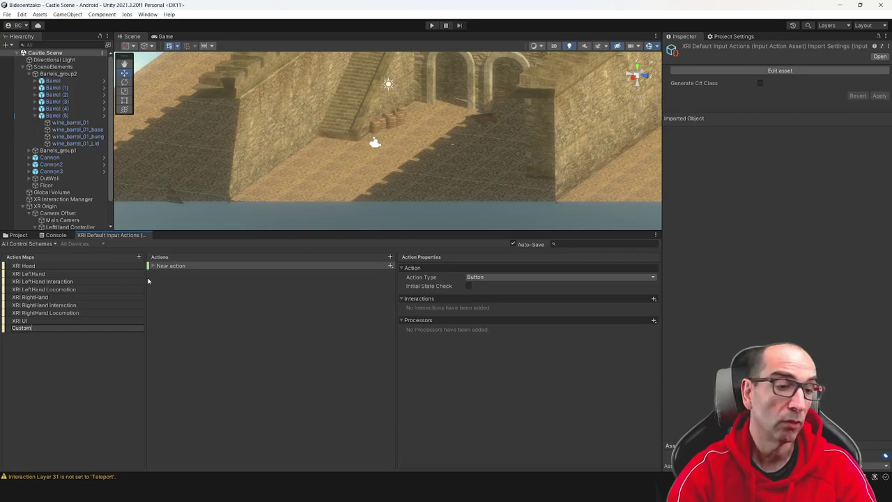
pyautogui.write('Actions')
pyautogui.press('Return')
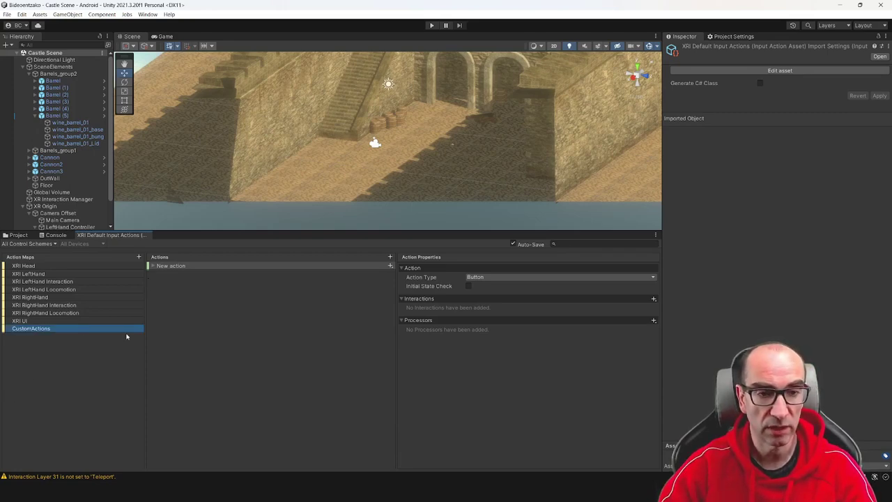
# Step: Rename its default action to ExitApp, keep it a Button action, and select its empty binding
pyautogui.click(162, 267)
pyautogui.doubleClick(183, 268)
pyautogui.write('ExitA')
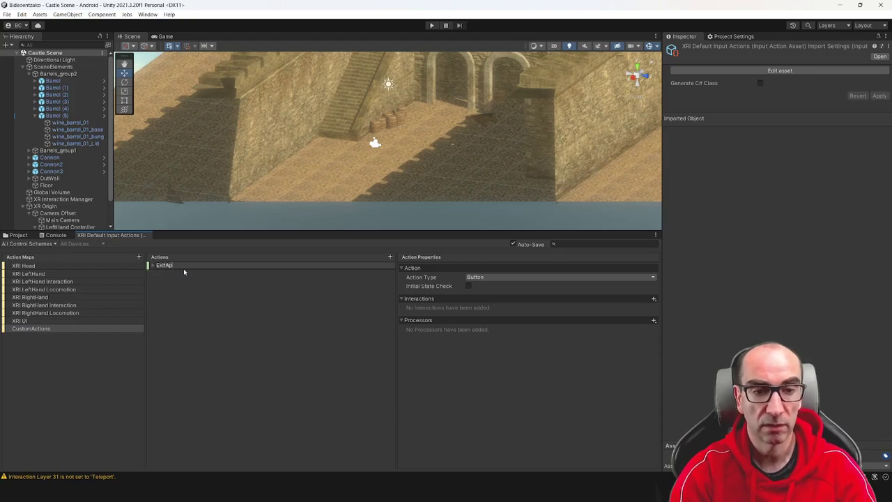
pyautogui.write('p')
pyautogui.press('Return')
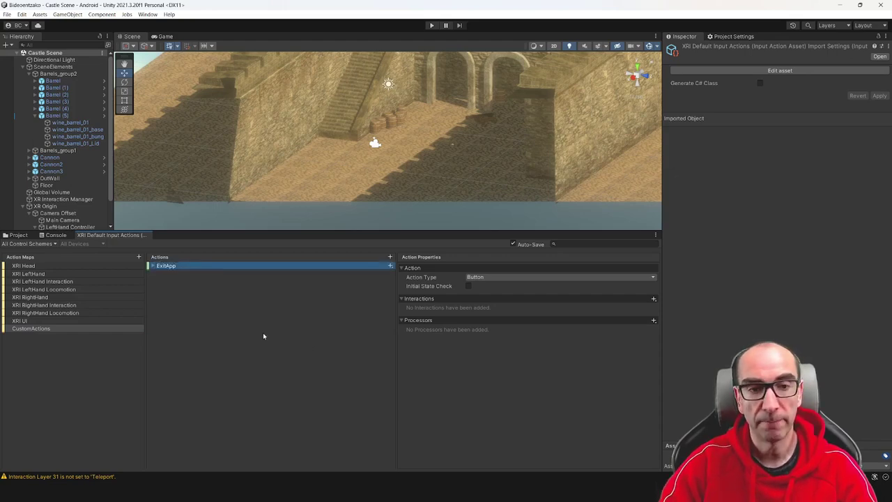
pyautogui.click(479, 278)
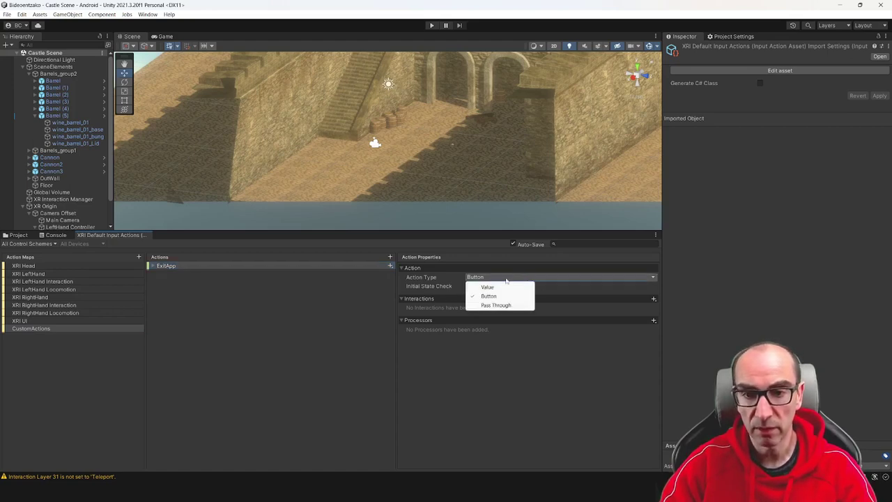
pyautogui.click(565, 288)
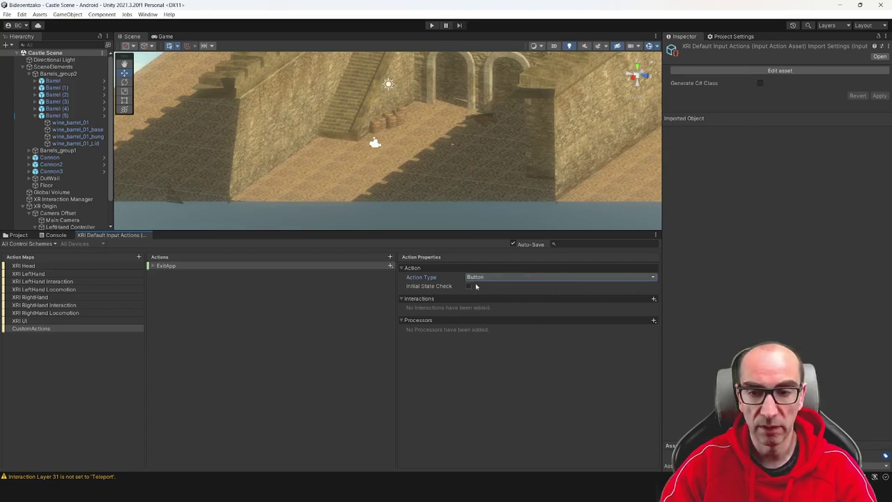
pyautogui.press('Return')
pyautogui.click(189, 274)
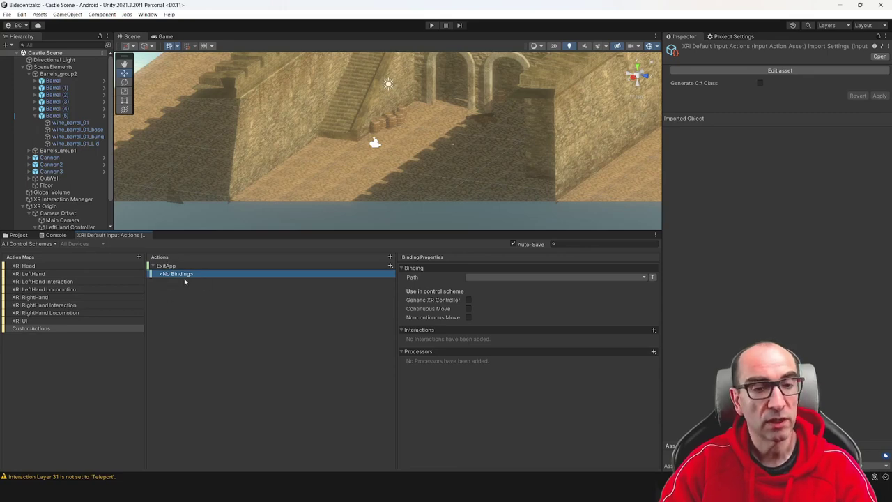
pyautogui.click(392, 268)
pyautogui.press('Escape')
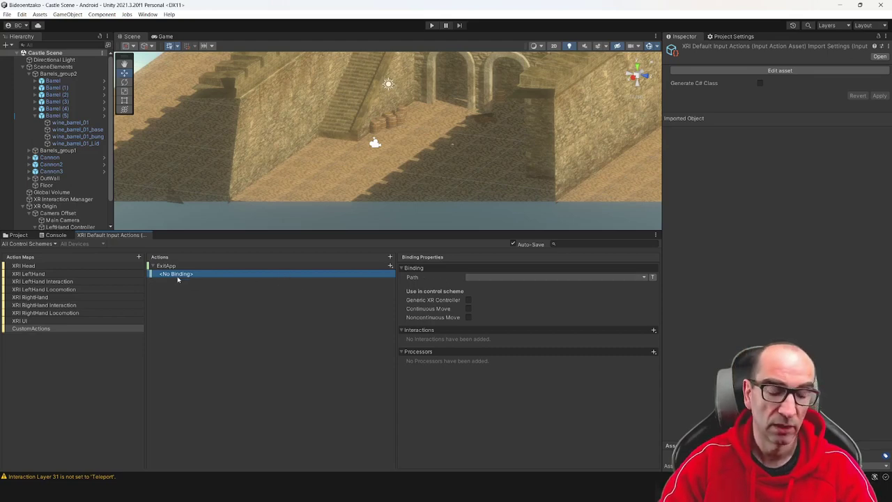
pyautogui.click(391, 266)
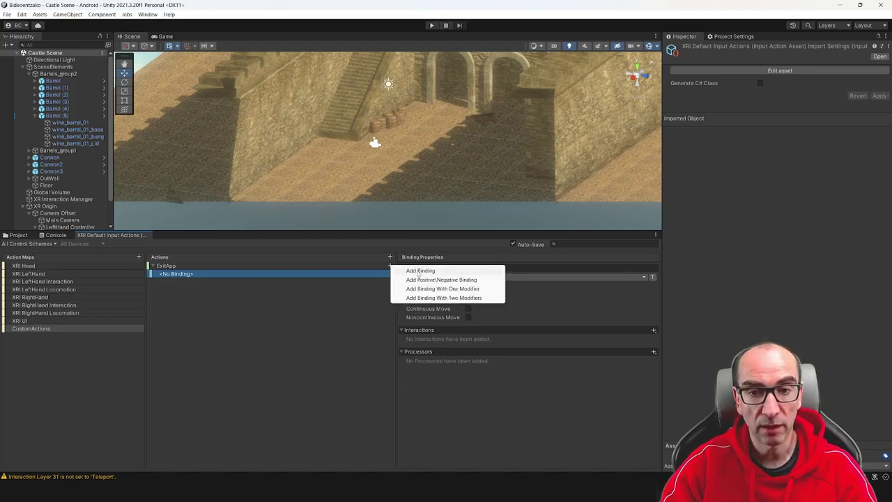
pyautogui.click(422, 272)
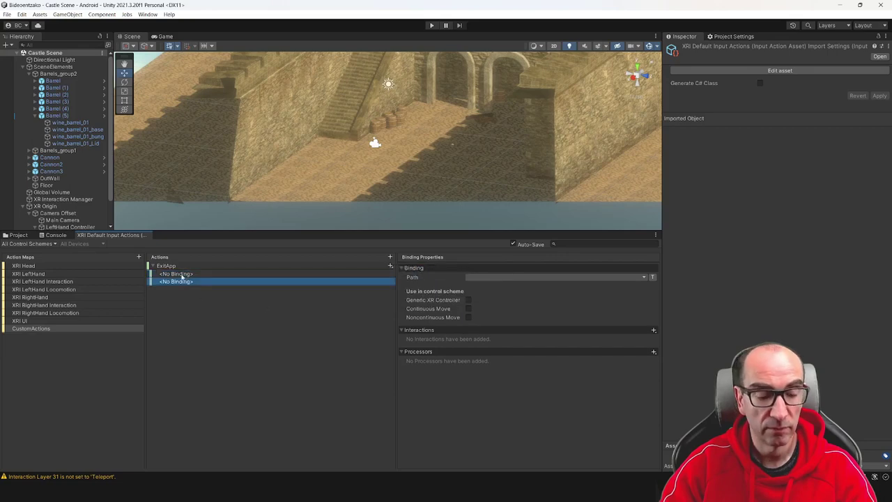
pyautogui.rightClick(350, 282)
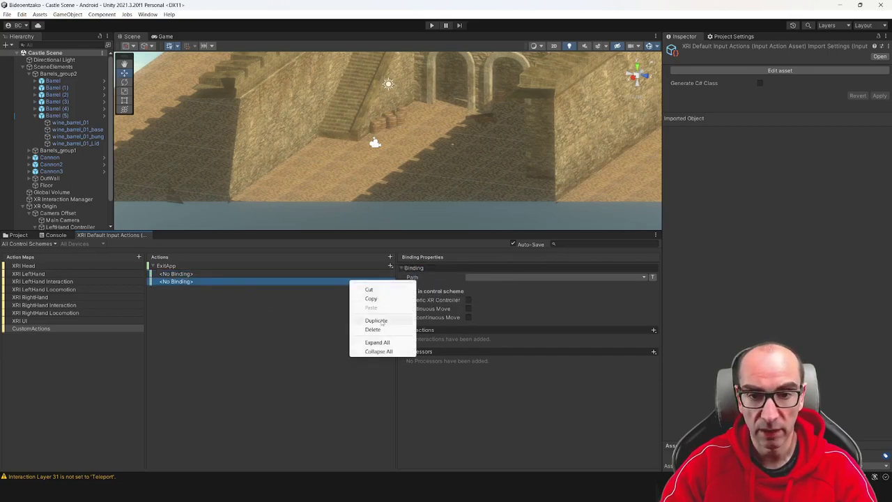
pyautogui.click(372, 330)
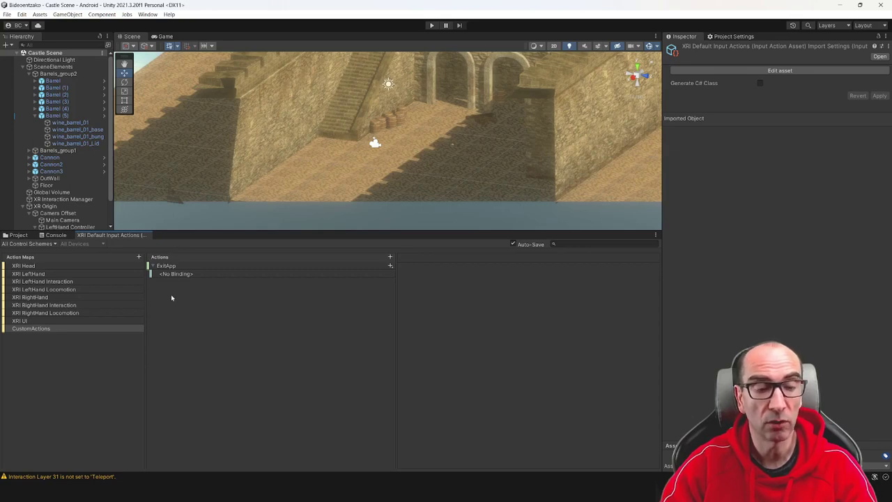
# Step: In ExitApp's binding Path picker, navigate to XR Controller (RightHand) optional controls
pyautogui.click(220, 275)
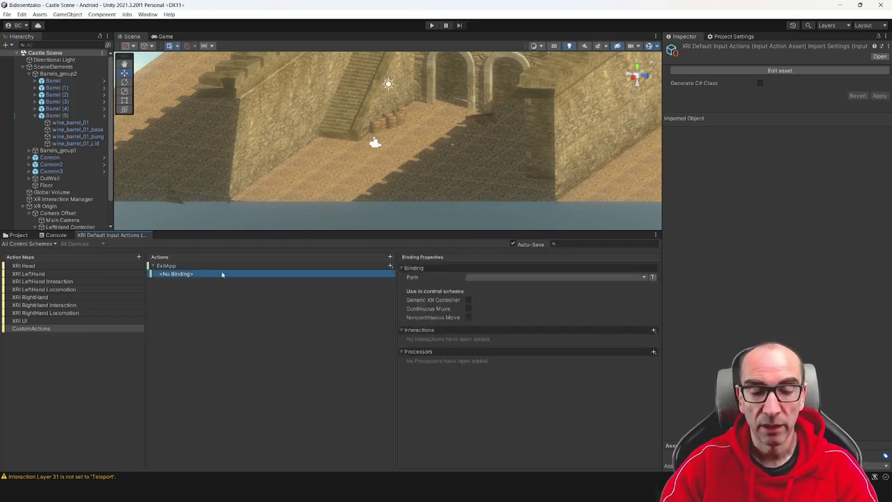
pyautogui.click(520, 278)
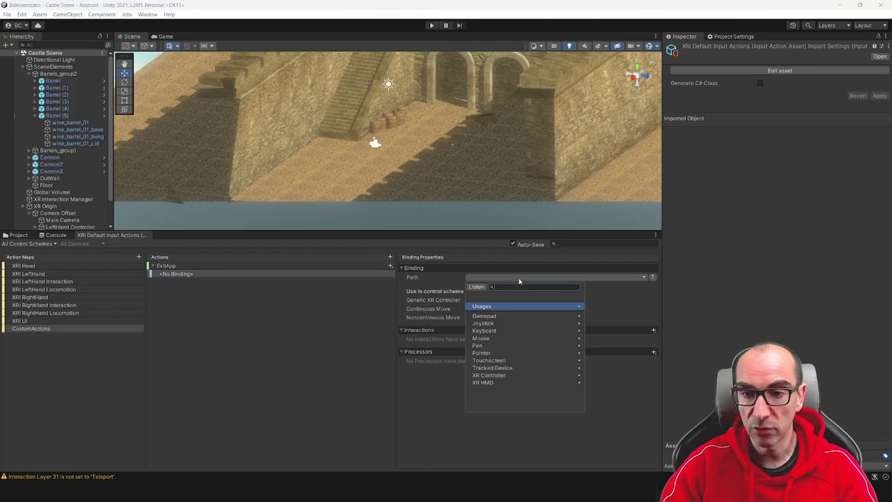
pyautogui.click(494, 383)
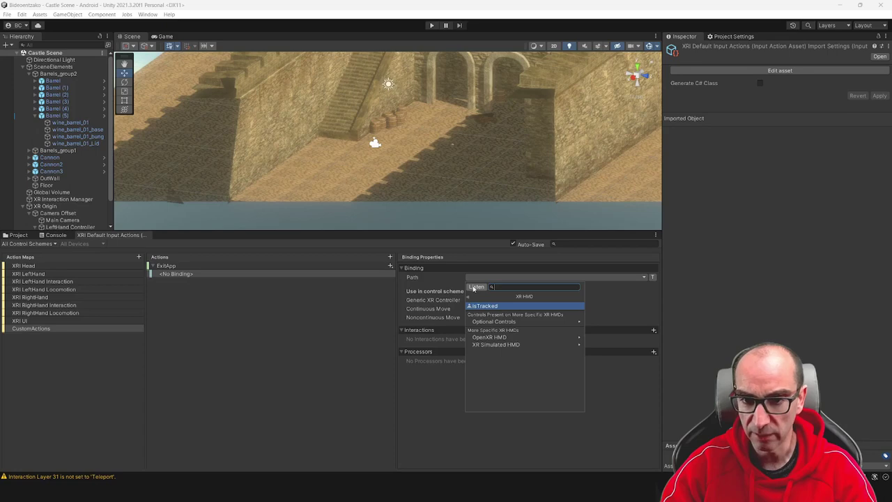
pyautogui.click(470, 297)
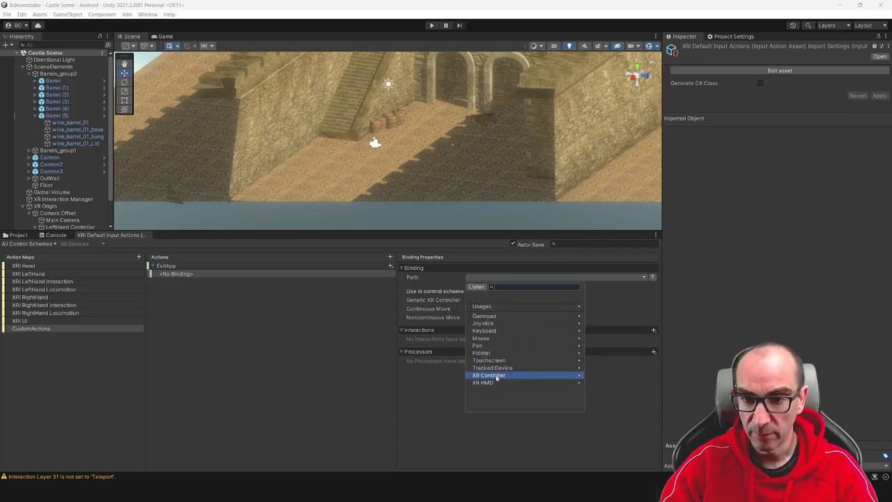
pyautogui.click(497, 377)
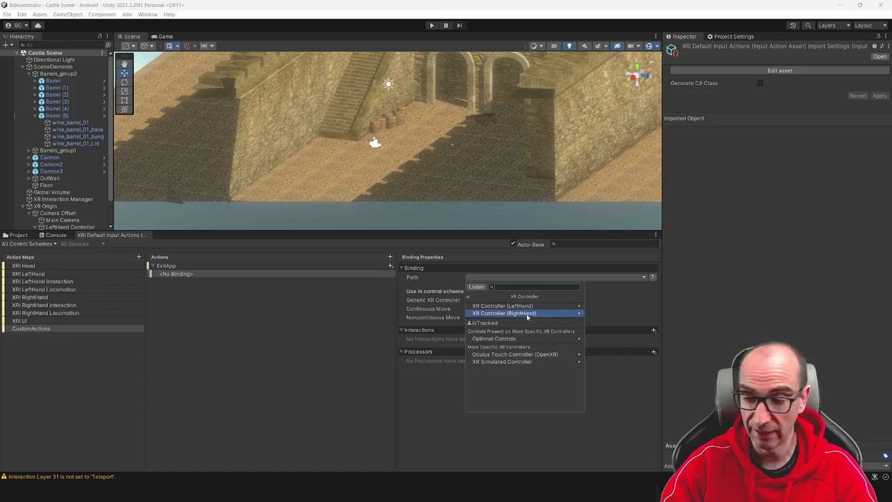
pyautogui.click(527, 313)
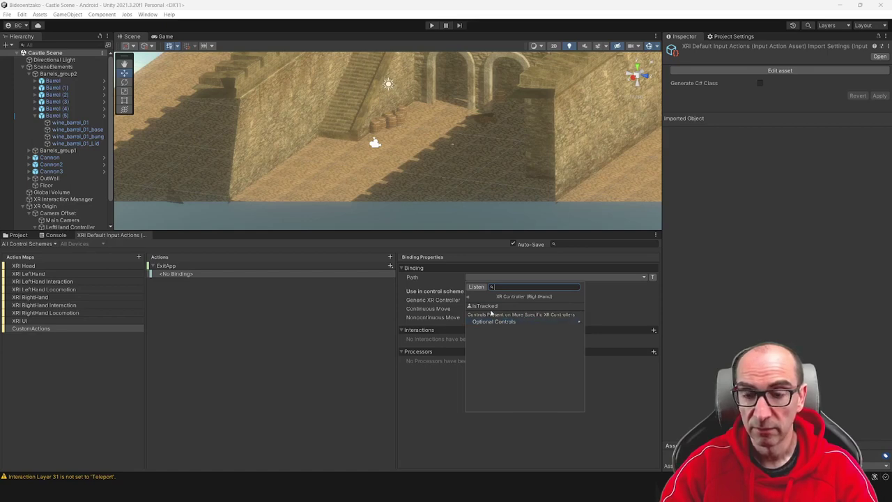
pyautogui.click(470, 296)
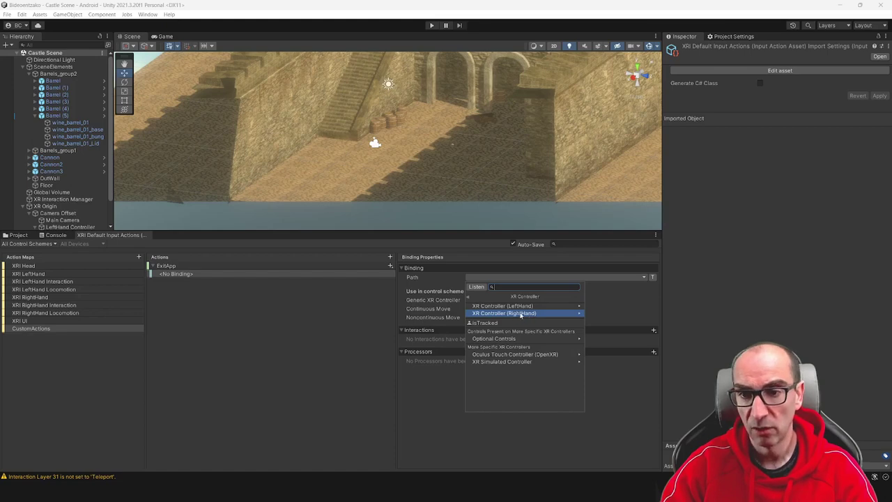
pyautogui.click(579, 314)
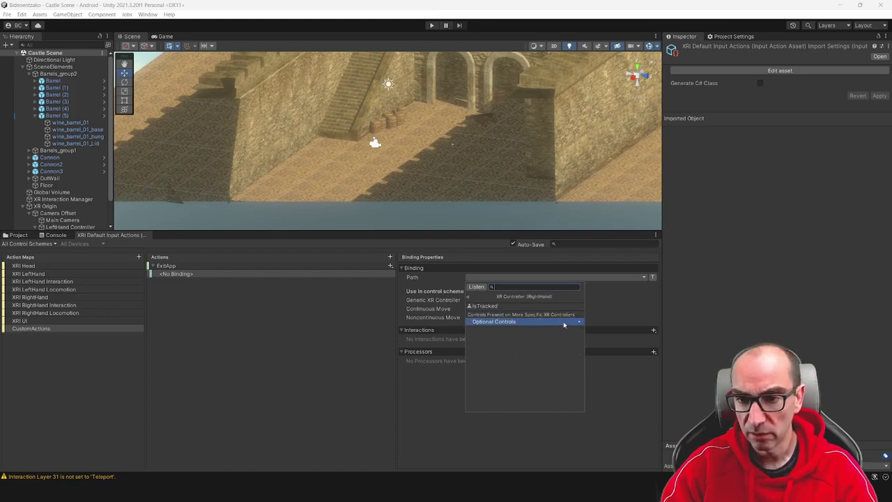
pyautogui.click(526, 322)
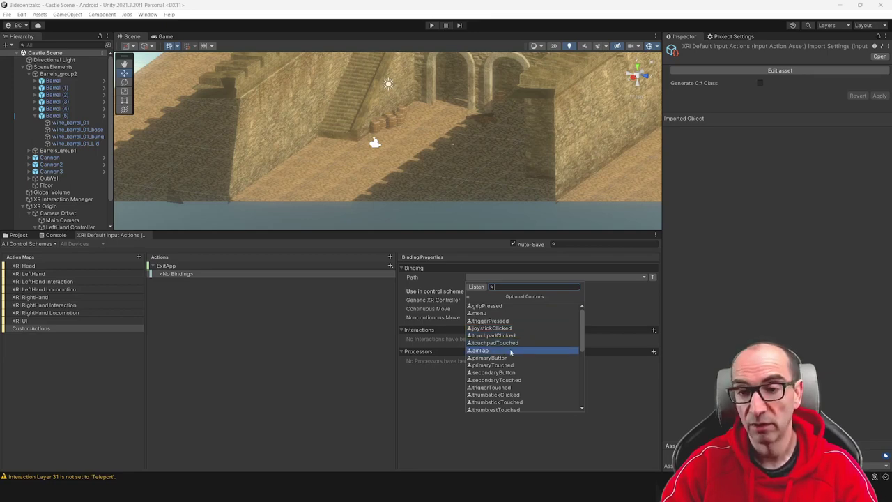
# Step: Set the path to primaryButton [RightHand XR Controller] and tick the Generic XR Controller scheme
pyautogui.scroll(-2, 521, 357)
pyautogui.scroll(-2, 520, 358)
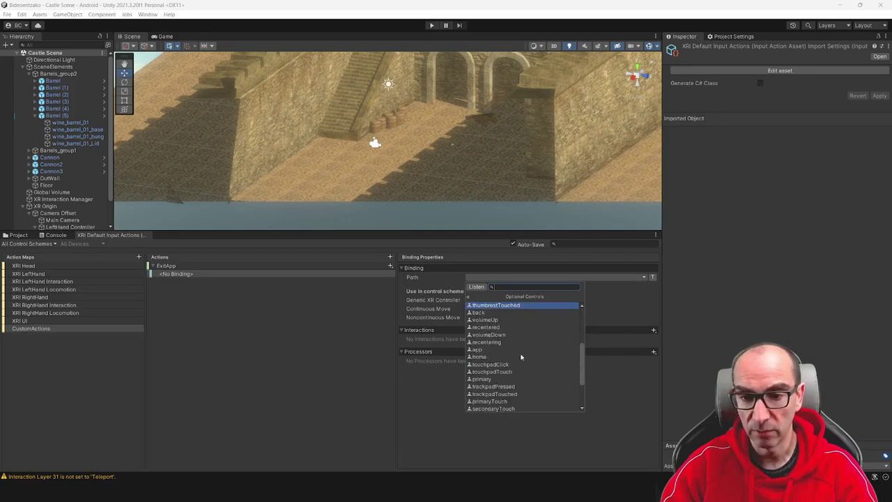
pyautogui.scroll(-1, 520, 356)
pyautogui.scroll(-1, 520, 356)
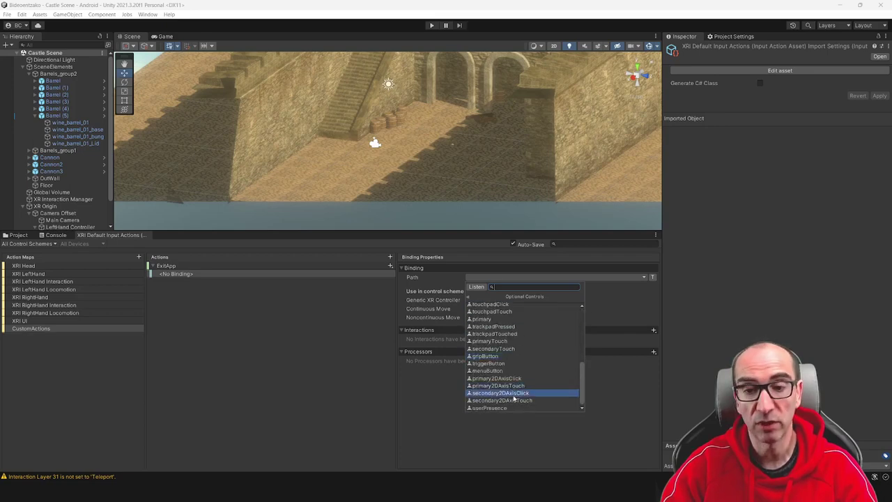
pyautogui.scroll(2, 526, 394)
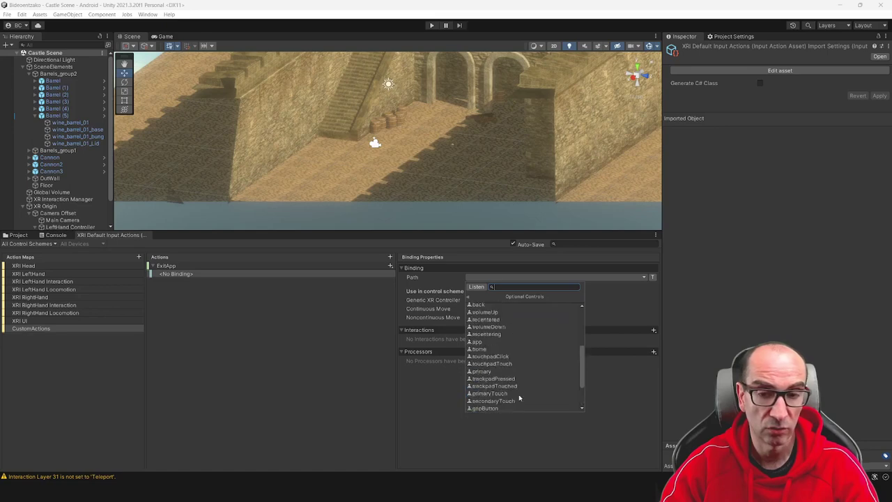
pyautogui.scroll(3, 528, 362)
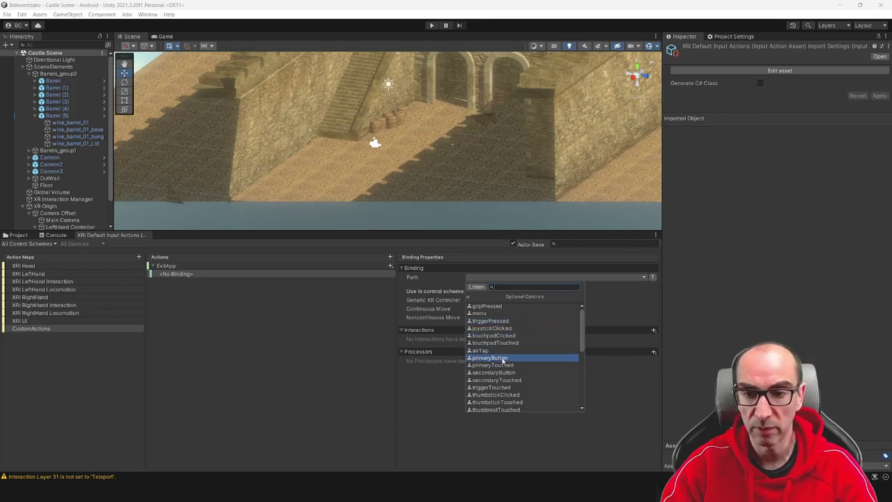
pyautogui.click(504, 359)
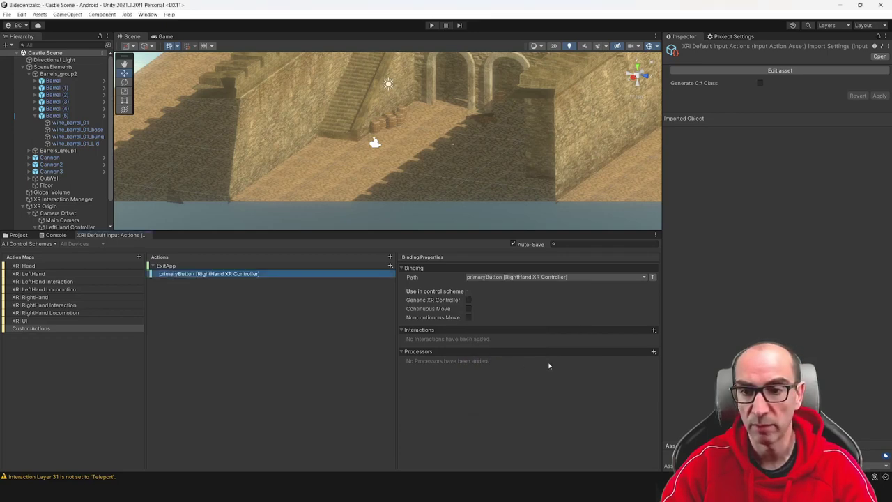
pyautogui.click(468, 301)
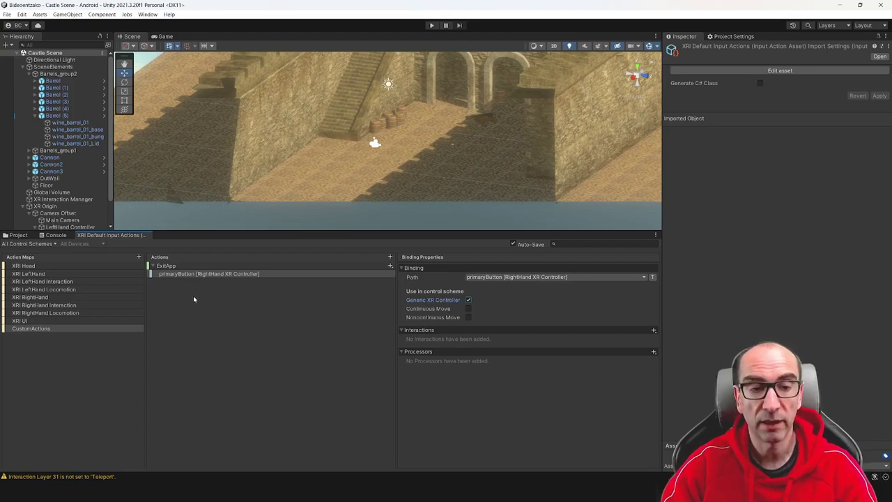
# Step: Fold the SceneElements and XR Origin entries under Castle Scene in the Hierarchy
pyautogui.click(23, 66)
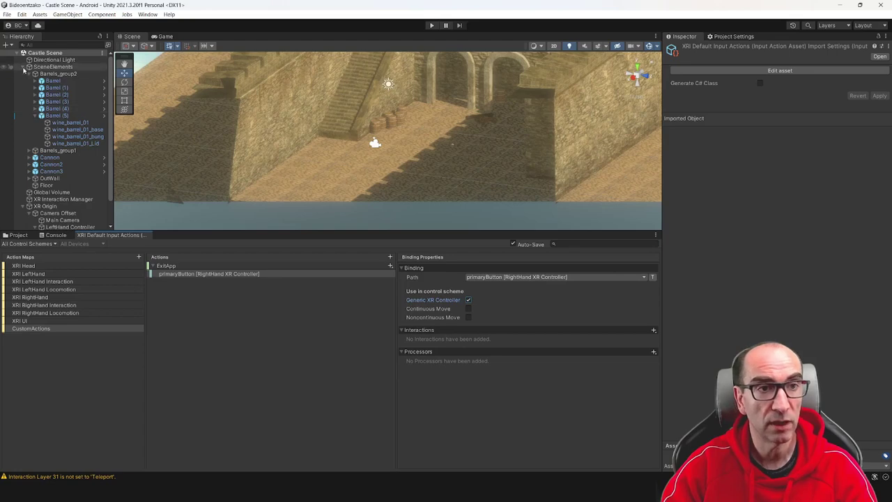
pyautogui.click(25, 87)
pyautogui.keyDown('alt'); pyautogui.click(25, 88); pyautogui.keyUp('alt')
pyautogui.click(24, 87)
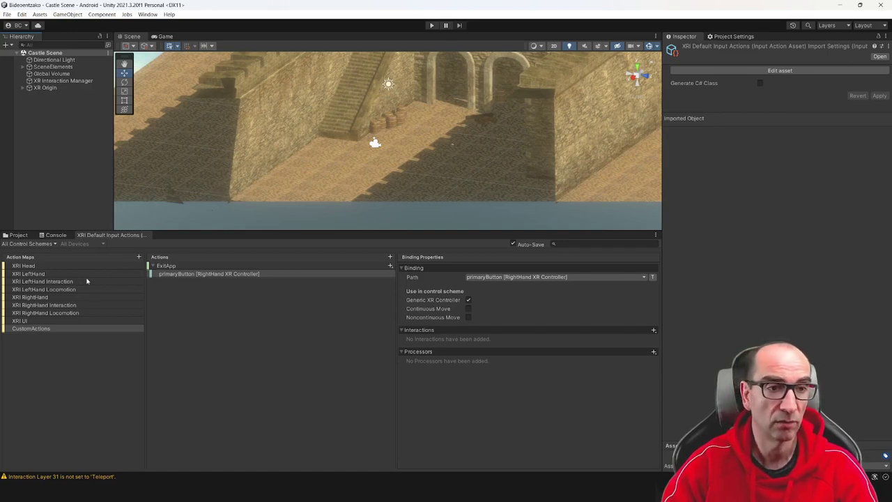
# Step: In the Project tab, collapse the Prefabs, Samples and XRI folders and show the Assets contents
pyautogui.click(17, 236)
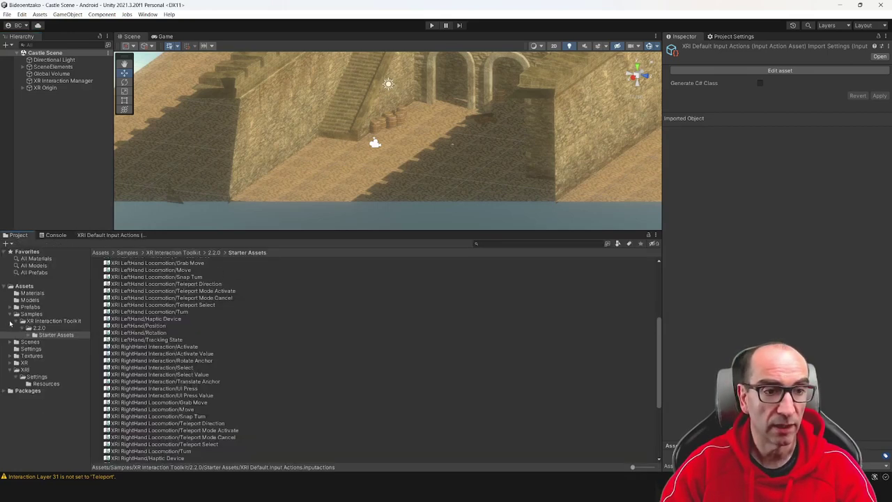
pyautogui.click(13, 307)
pyautogui.click(11, 314)
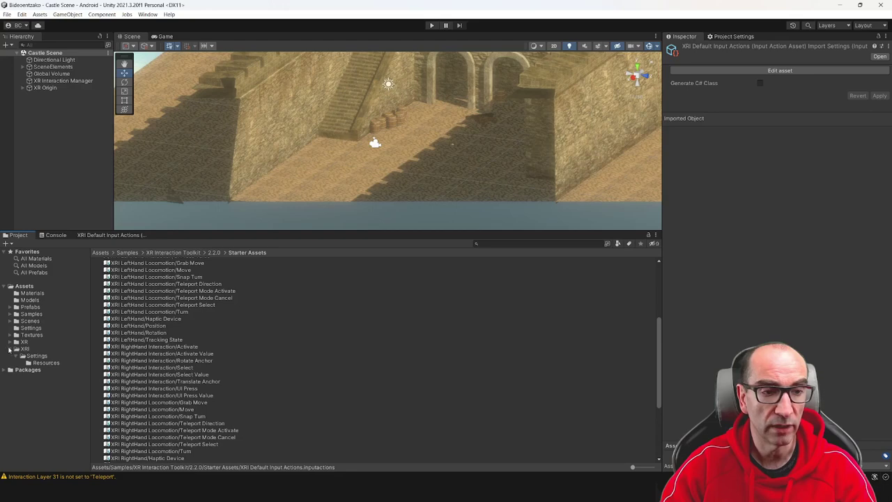
pyautogui.click(14, 348)
pyautogui.click(25, 287)
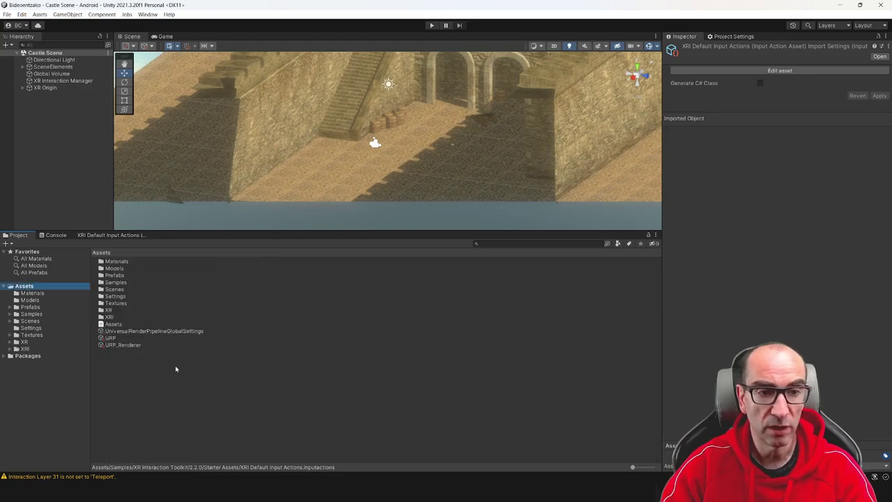
# Step: Create a new folder named Scripts in Assets
pyautogui.rightClick(168, 398)
pyautogui.moveTo(262, 167)
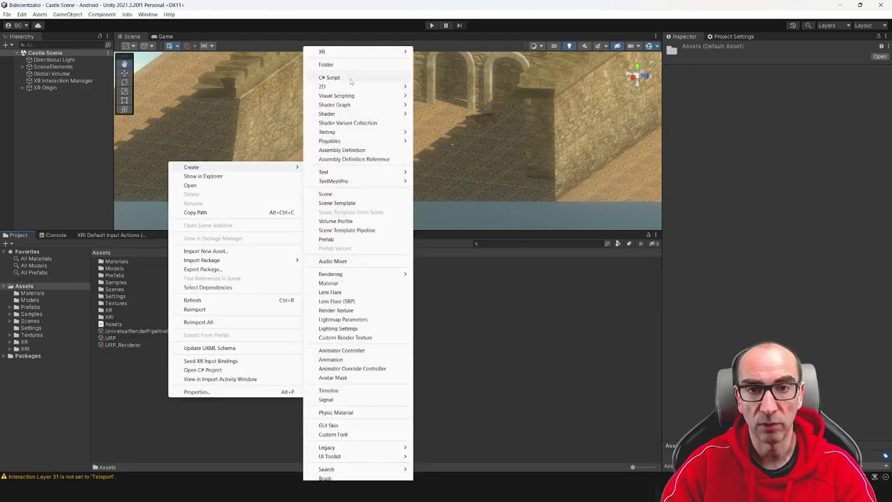
pyautogui.click(345, 63)
pyautogui.write('S')
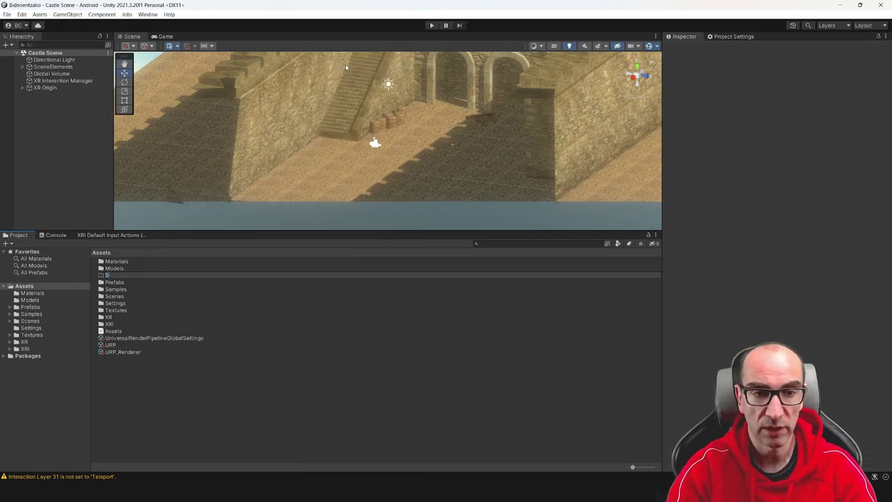
pyautogui.write('s')
pyautogui.press('Return')
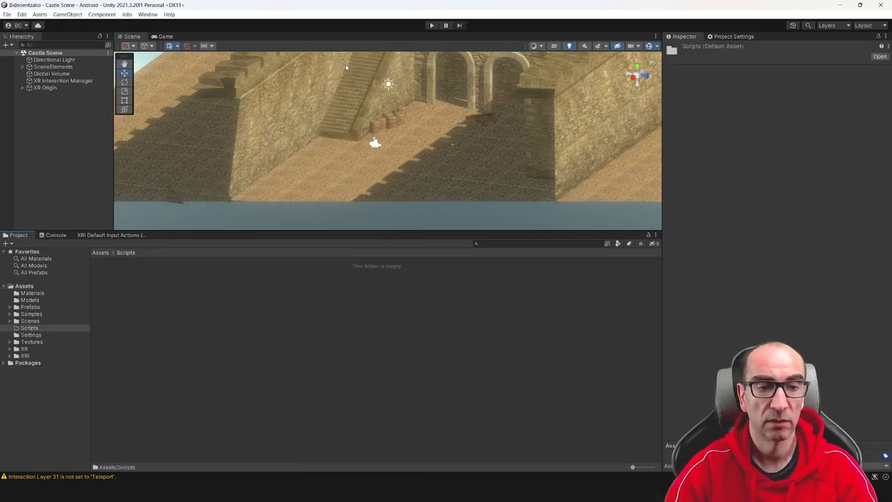
# Step: Create a C# script named n in Scripts, then delete the misnamed n.cs
pyautogui.rightClick(245, 304)
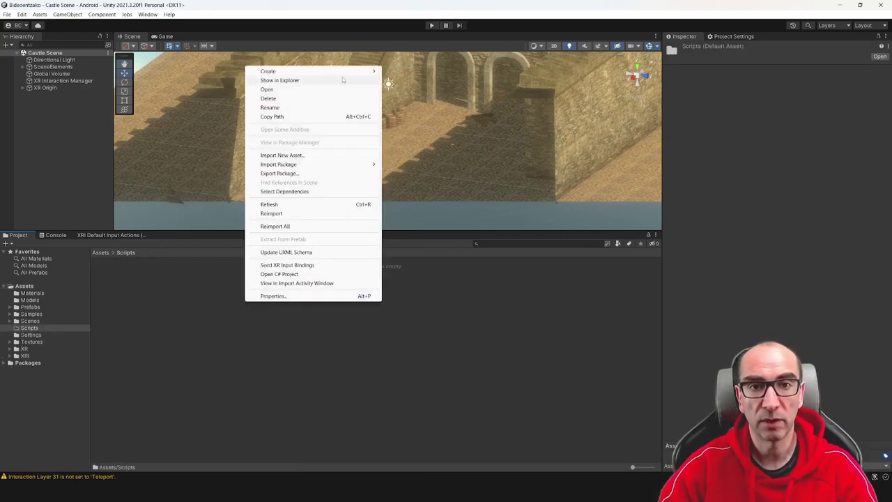
pyautogui.moveTo(374, 72)
pyautogui.click(421, 77)
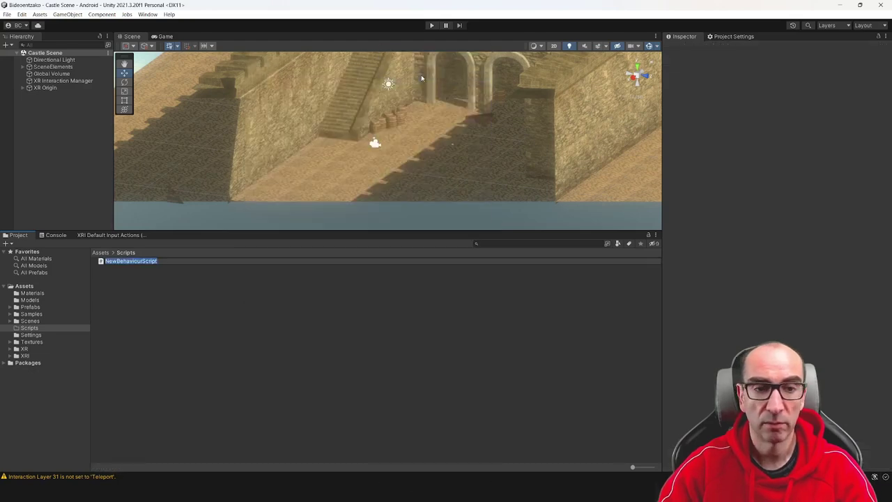
pyautogui.press('BackSpace')
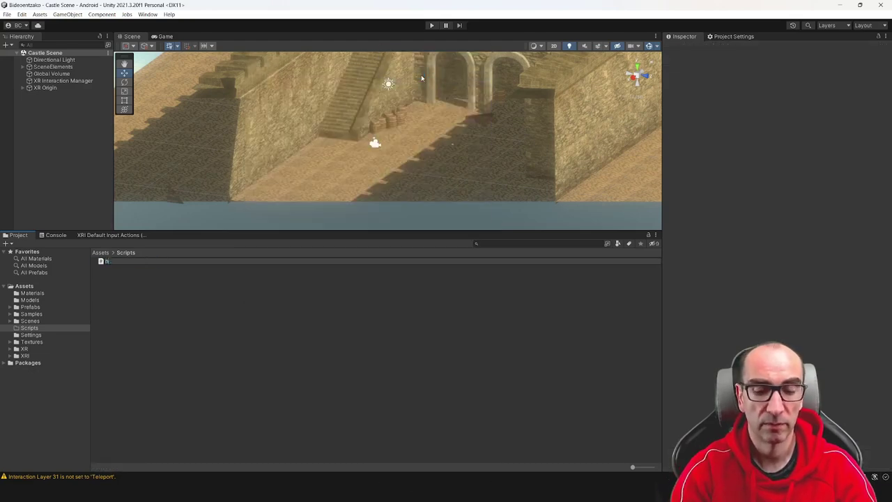
pyautogui.press('BackSpace')
pyautogui.write('n')
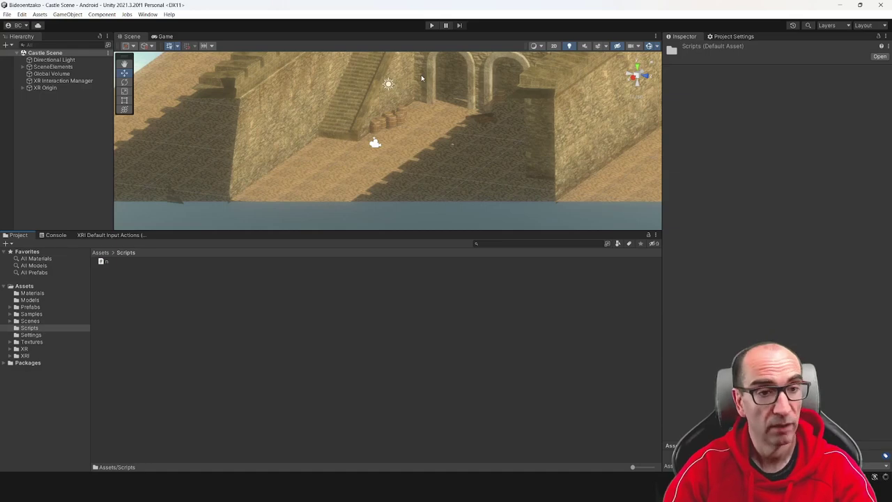
pyautogui.press('Return')
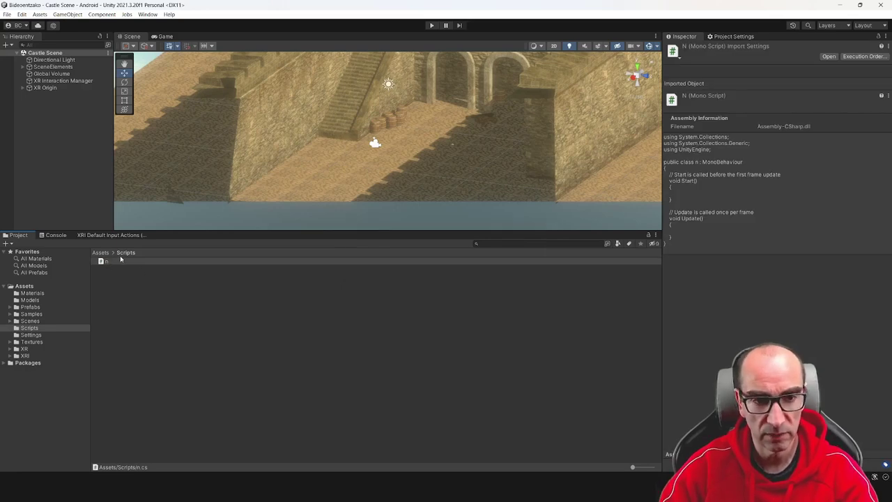
pyautogui.click(118, 261)
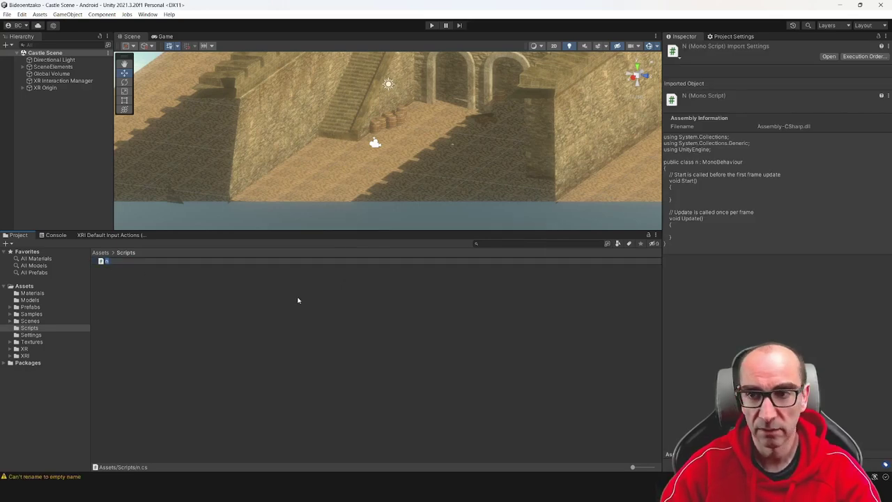
pyautogui.press('Return')
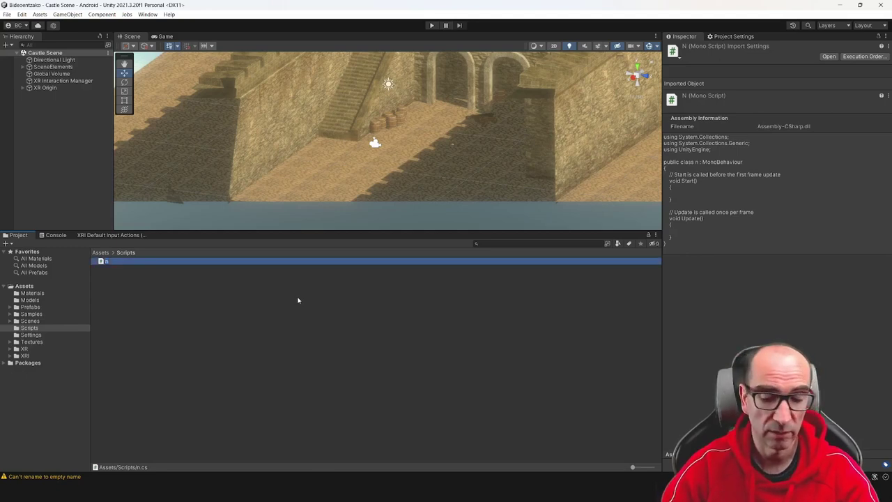
pyautogui.press('Delete')
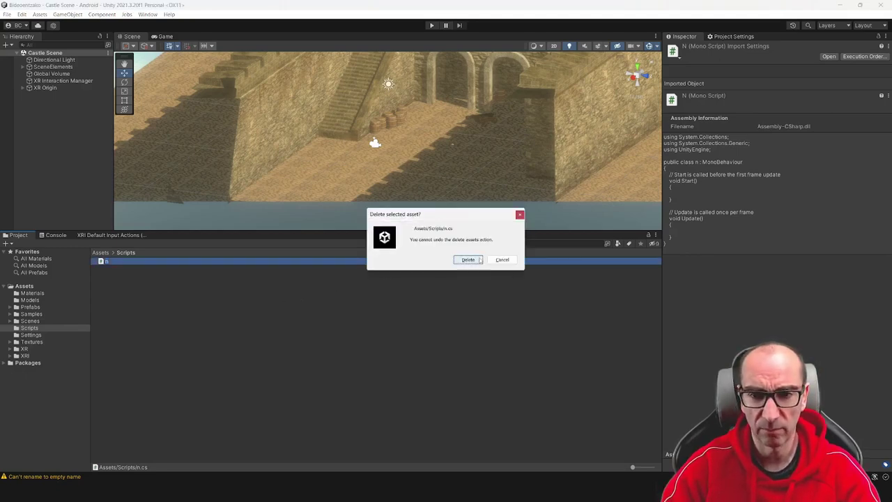
pyautogui.click(478, 259)
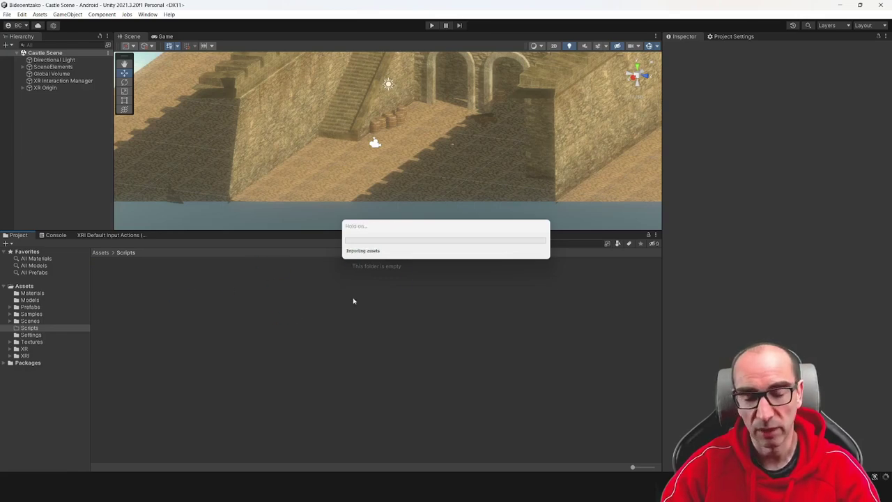
# Step: Create a C# script in Assets/Scripts and name it AppController
pyautogui.rightClick(254, 324)
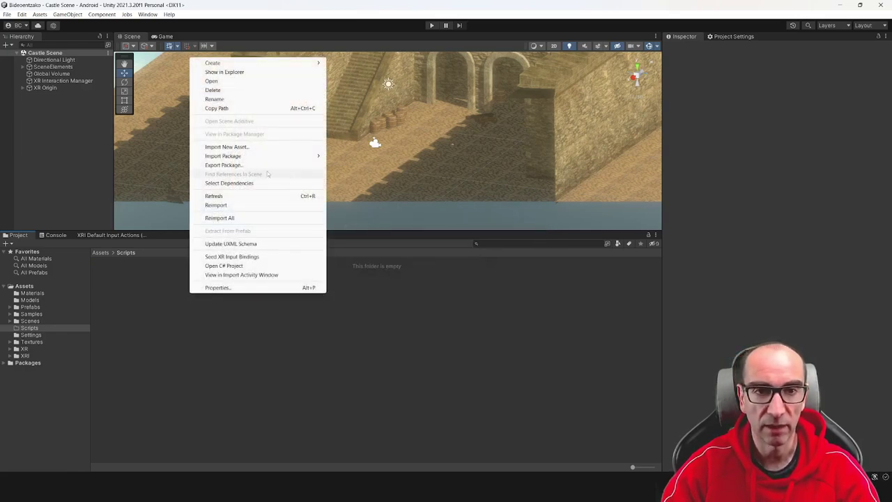
pyautogui.moveTo(307, 63)
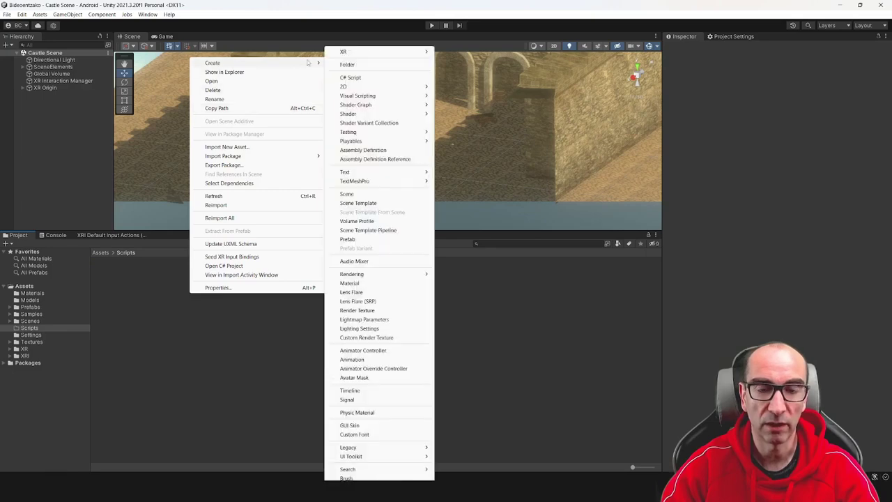
pyautogui.click(366, 78)
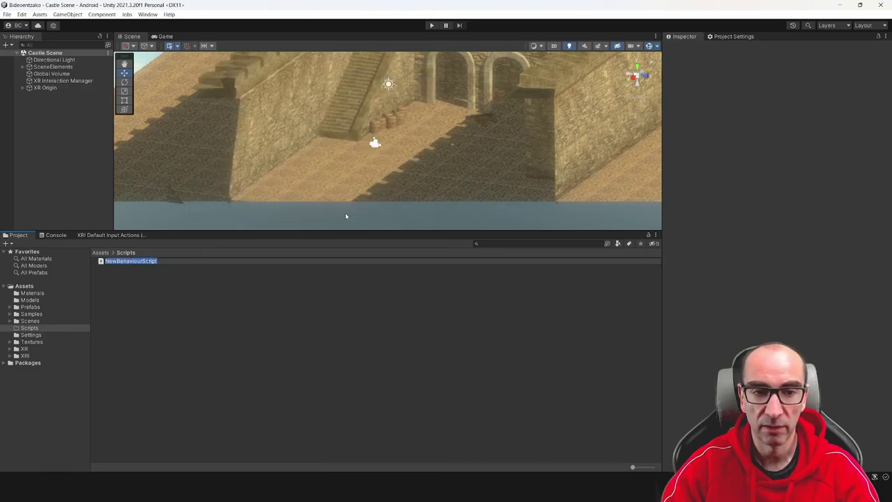
pyautogui.write('A')
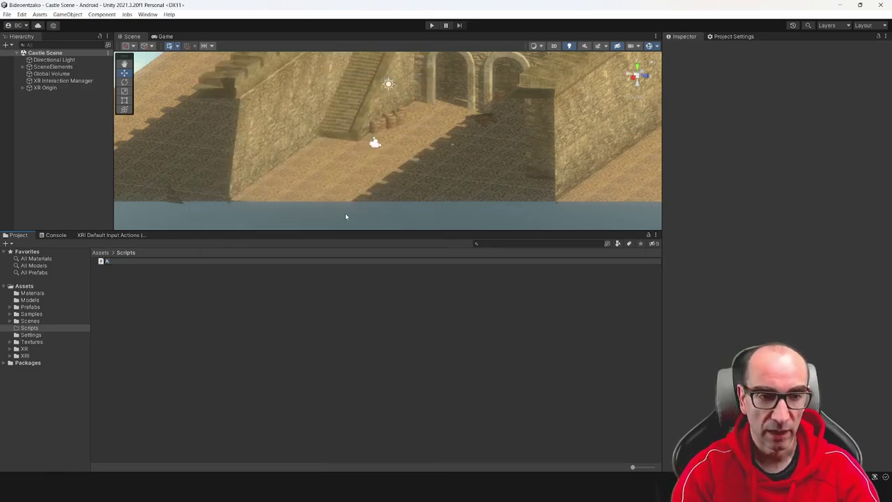
pyautogui.write('ppCo')
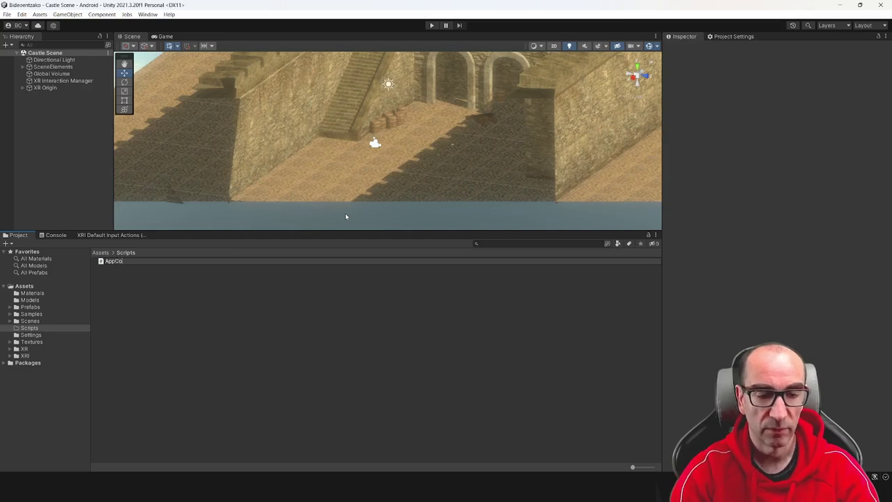
pyautogui.write('ntroller')
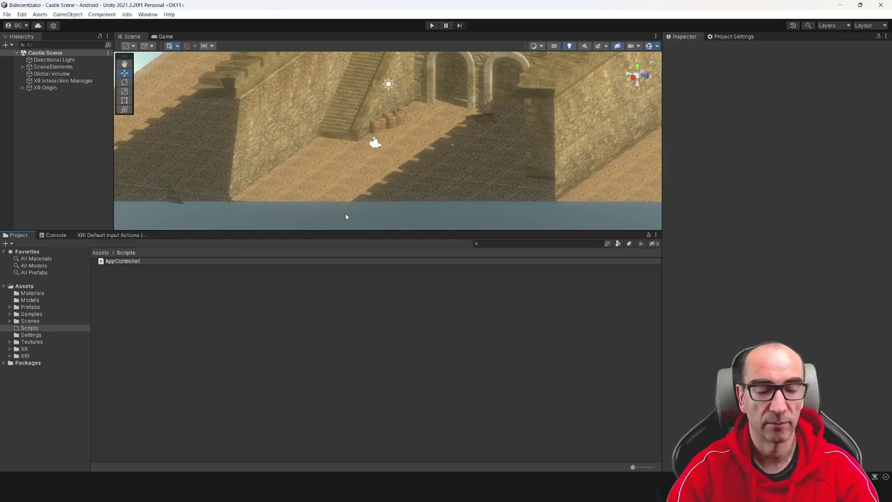
pyautogui.press('Return')
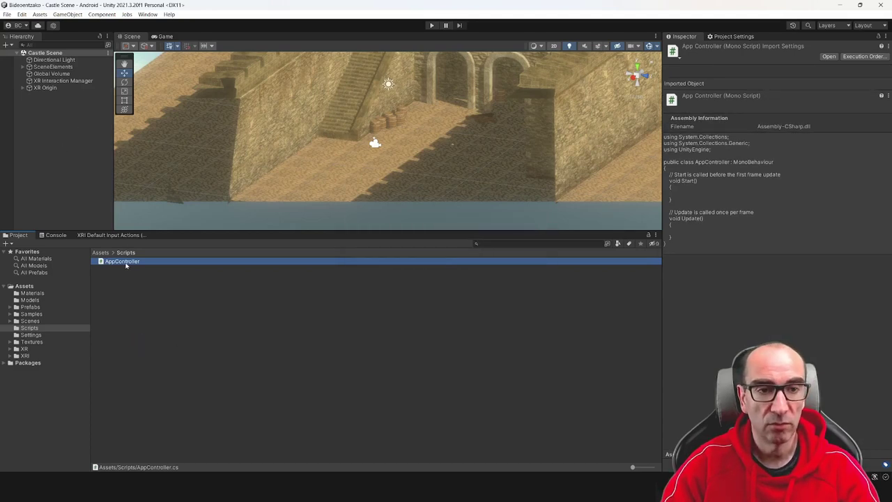
# Step: Drag AppController onto SceneElements, confirm the component was added, and open the script in Visual Studio Code
pyautogui.moveTo(125, 265); pyautogui.dragTo(63, 70)
pyautogui.click(67, 68)
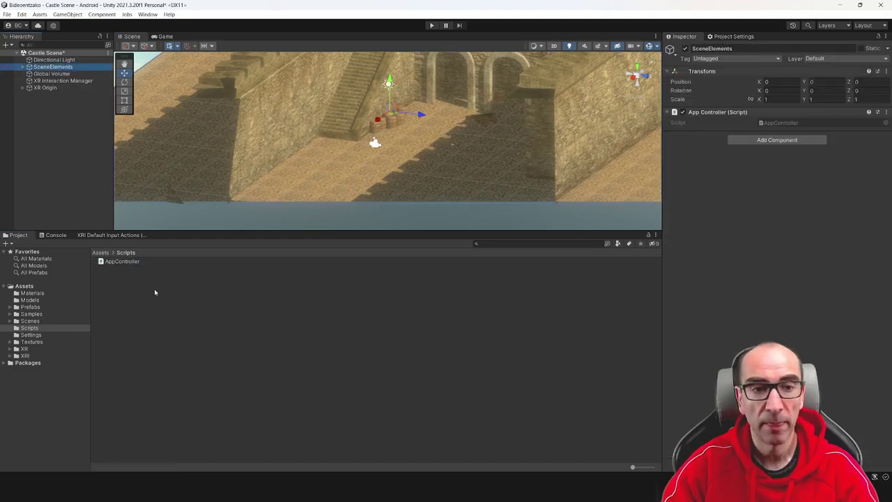
pyautogui.click(122, 261)
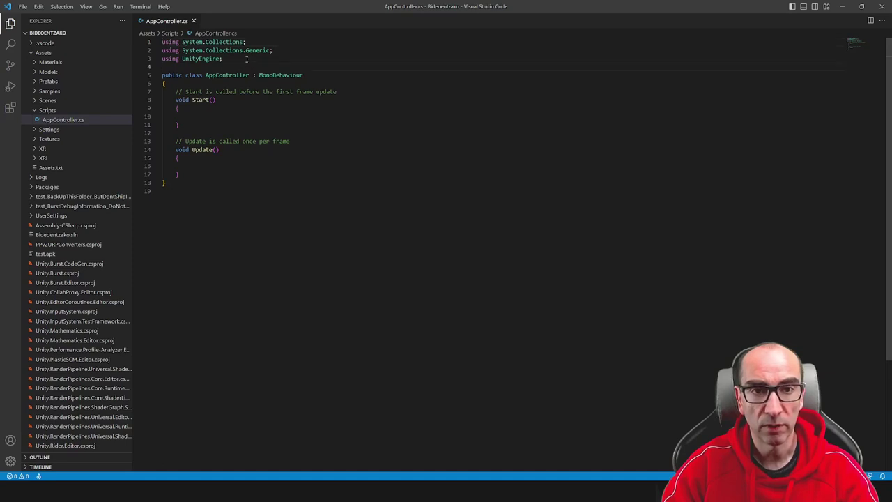
# Step: Add 'using UnityEngine.InputSystem;' below 'using UnityEngine;' in AppController.cs
pyautogui.press('Return')
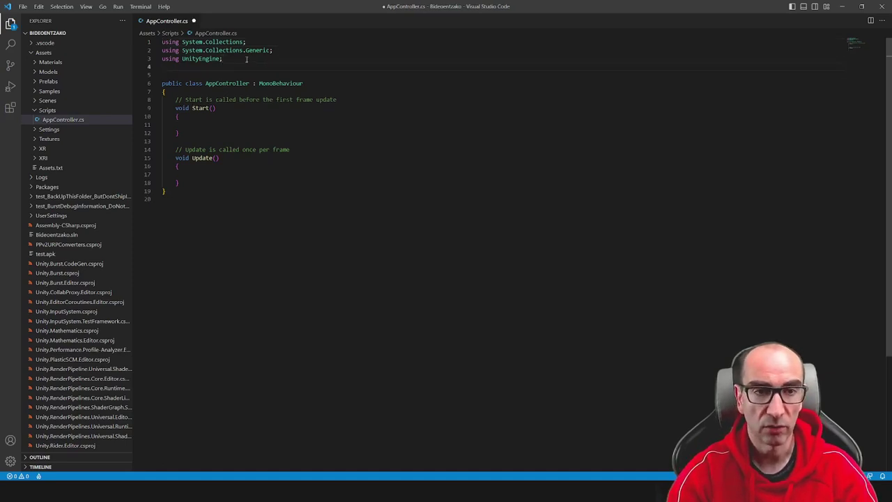
pyautogui.write('using ')
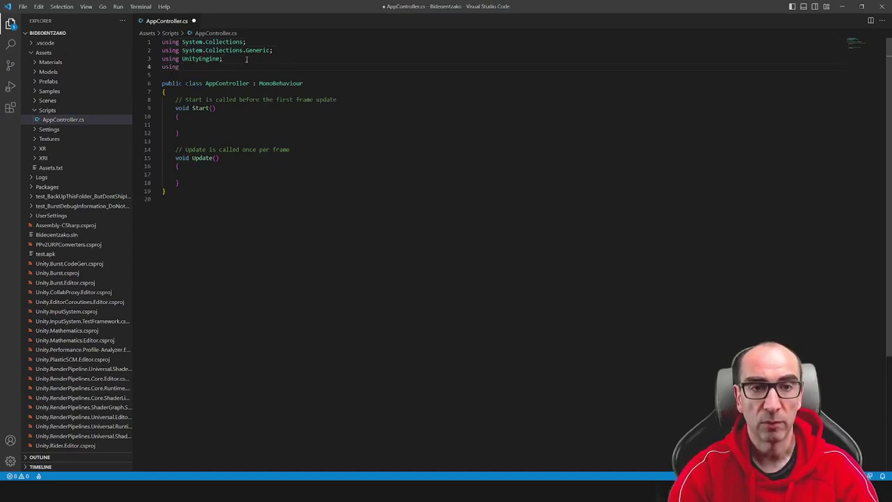
pyautogui.write('UnityE')
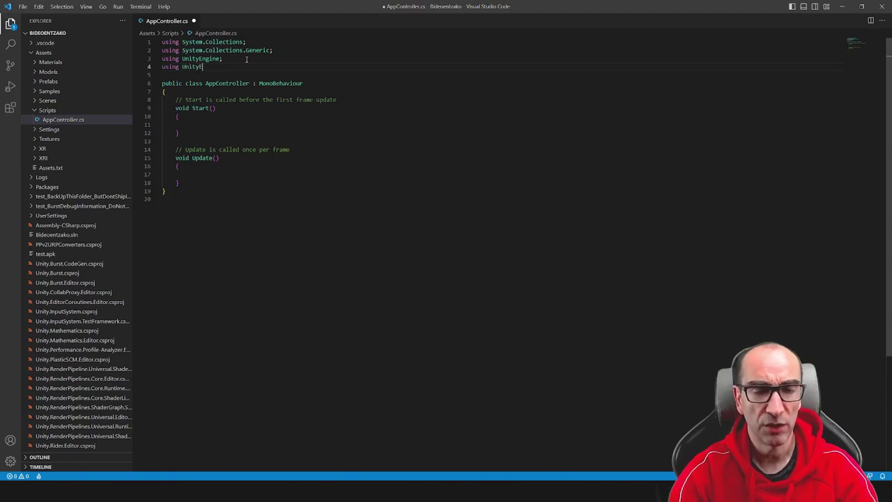
pyautogui.write('ngin')
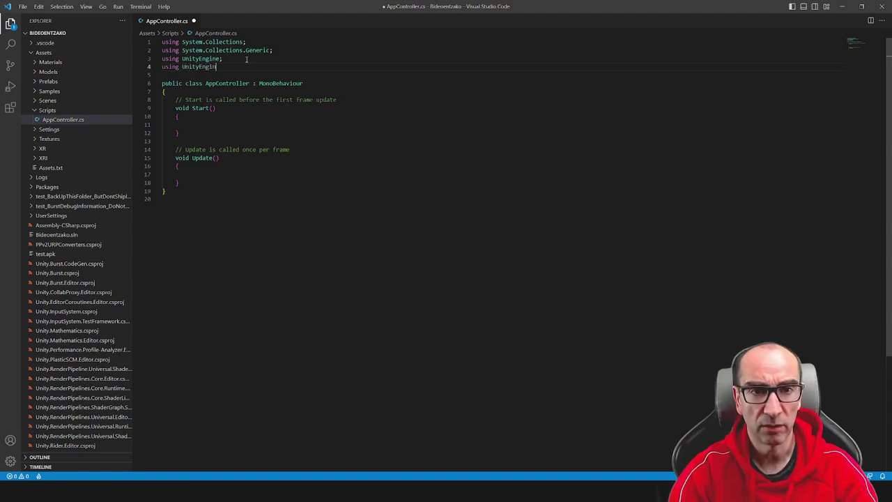
pyautogui.write('e.In')
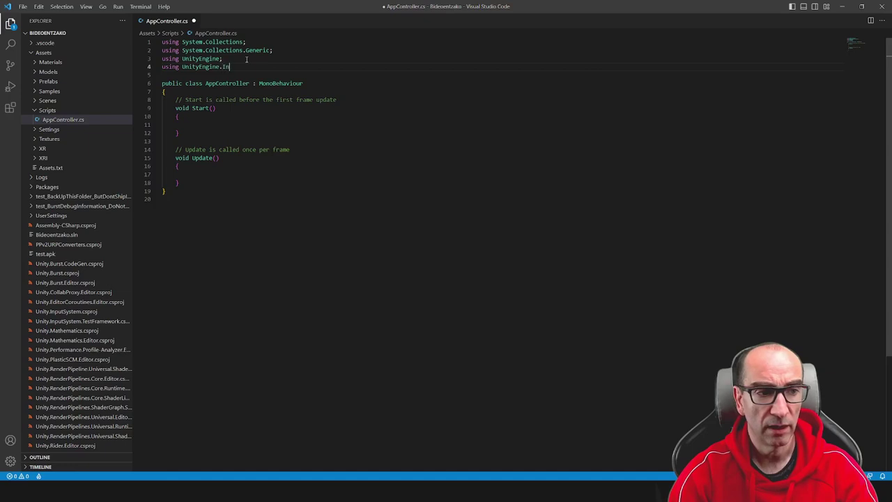
pyautogui.write('putSystem')
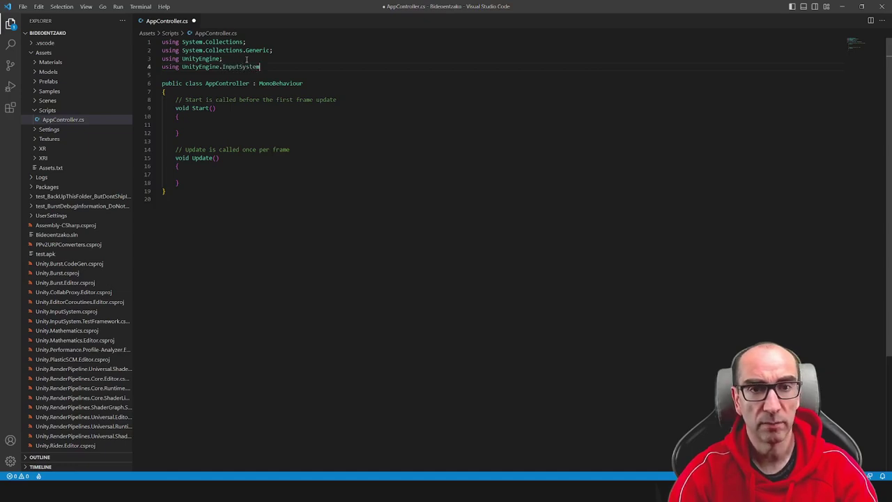
pyautogui.write(';')
pyautogui.press('Down')
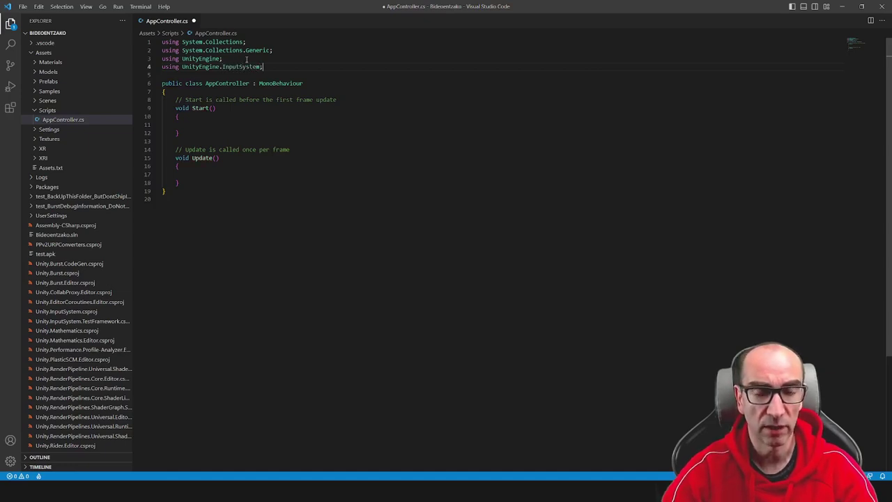
pyautogui.press('Down')
pyautogui.press('Down')
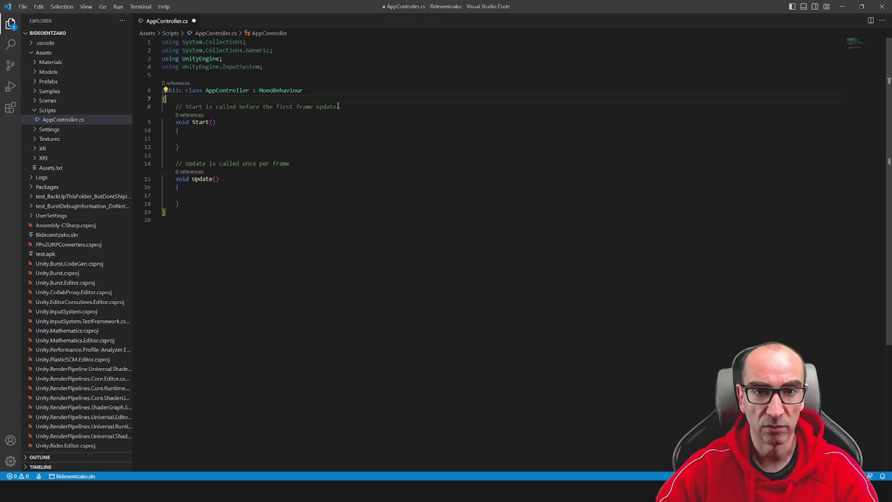
# Step: Delete the Start method's template comment and rename Start to Awake
pyautogui.moveTo(339, 106); pyautogui.dragTo(316, 98)
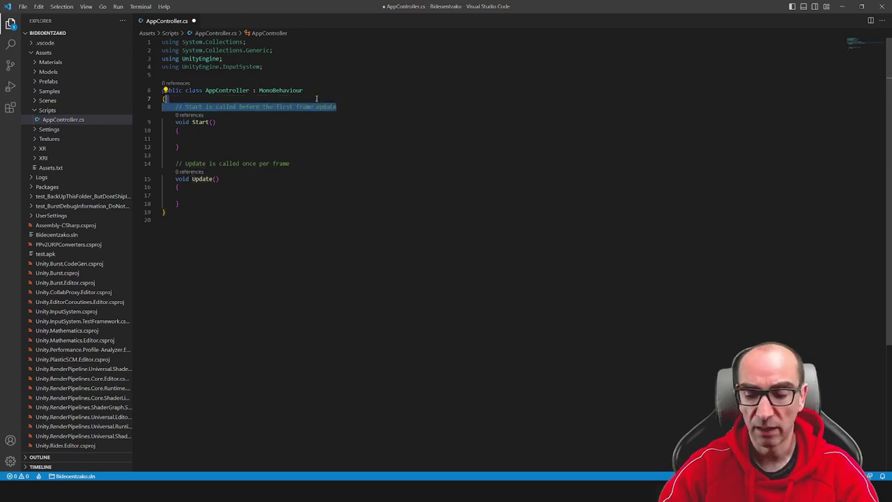
pyautogui.press('Delete')
pyautogui.press('Up')
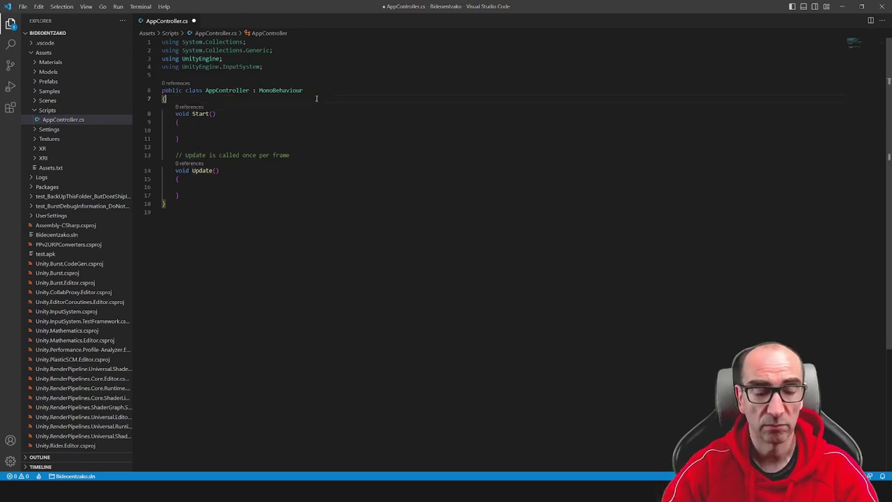
pyautogui.press('Down')
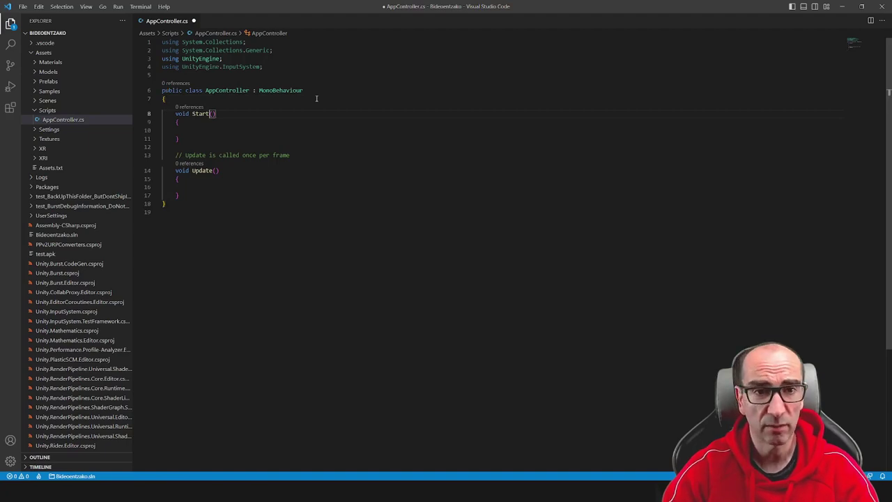
pyautogui.hotkey('ctrl', 'Right')
pyautogui.hotkey('ctrl', 'Right')
pyautogui.write('A')
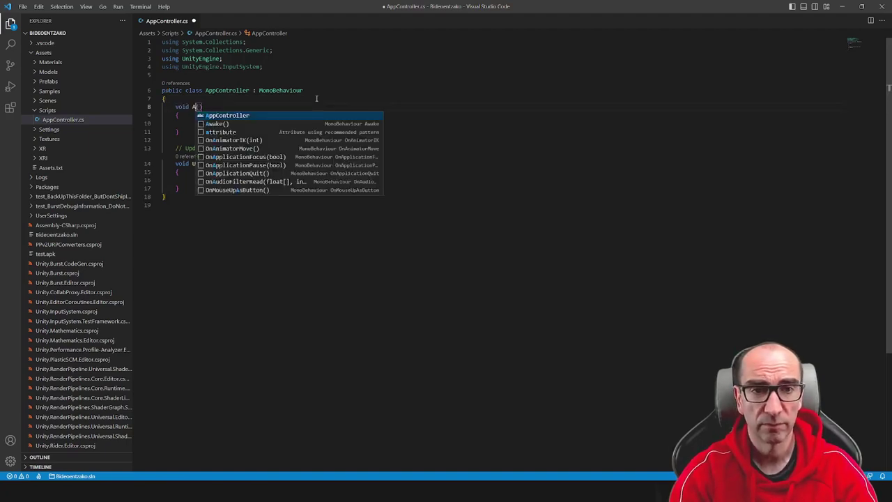
pyautogui.write('wake')
pyautogui.press('Escape')
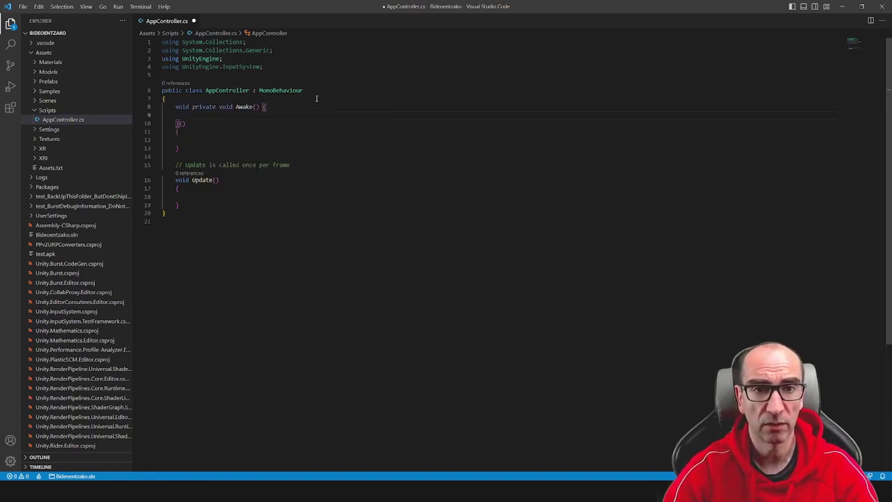
pyautogui.press('Down')
pyautogui.press('Down')
pyautogui.press('Down')
pyautogui.press('Down')
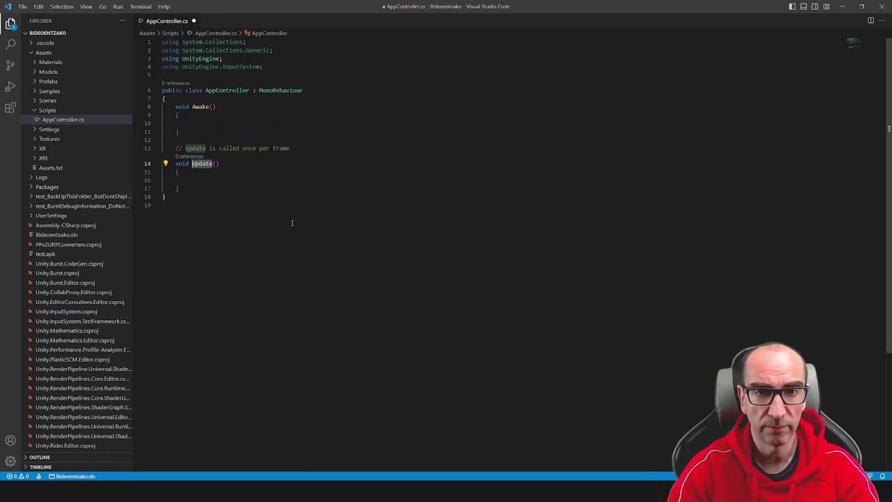
# Step: Replace Update with an OnDestroy method and remove the duplicated 'private void' keywords
pyautogui.write('OnDE')
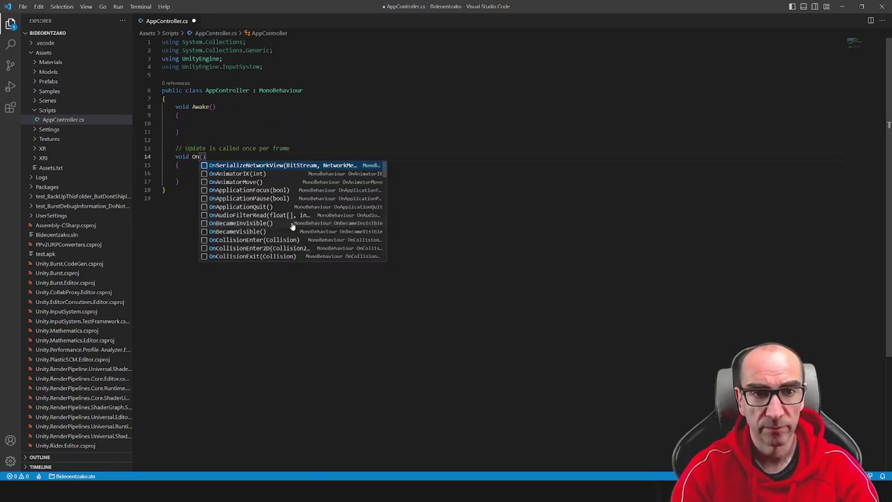
pyautogui.press('Return')
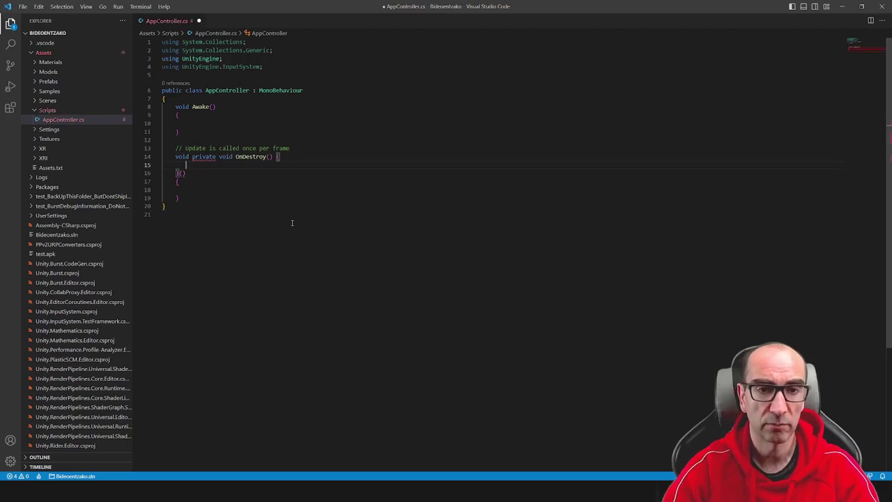
pyautogui.press('Right')
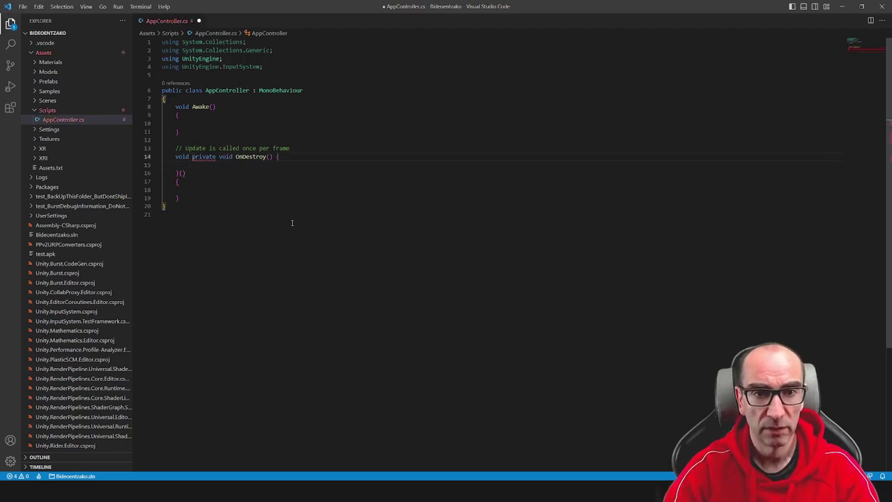
pyautogui.hotkey('ctrl', 'shift', 'Right')
pyautogui.hotkey('ctrl', 'shift', 'Right')
pyautogui.press('Delete')
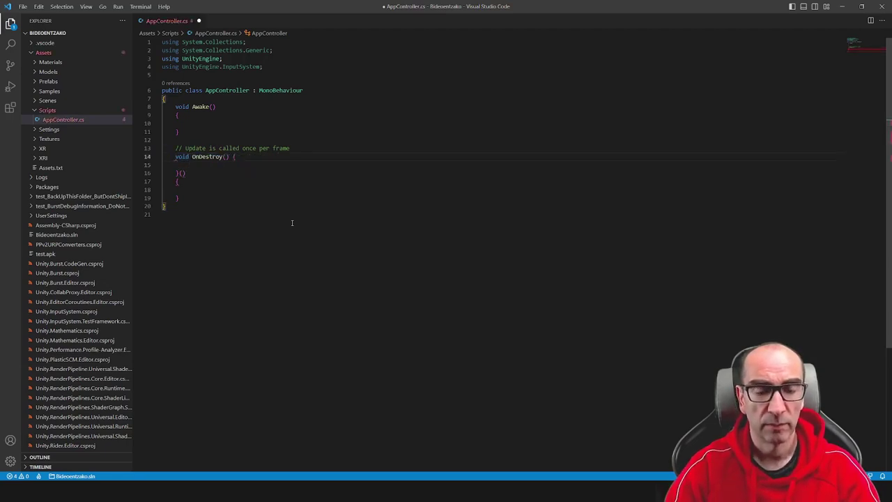
pyautogui.press('Down')
pyautogui.press('Down')
# Step: Remove the leftover Update body lines and comment, and add a blank line at the top of the class
pyautogui.hotkey('shift', 'Down')
pyautogui.hotkey('shift', 'Down')
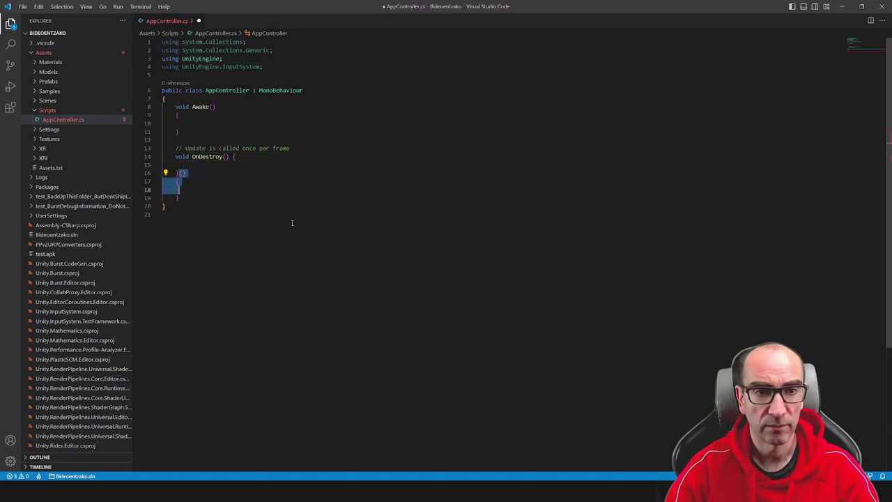
pyautogui.hotkey('shift', 'Down')
pyautogui.press('Delete')
pyautogui.press('Up')
pyautogui.press('Up')
pyautogui.press('Up')
pyautogui.press('End')
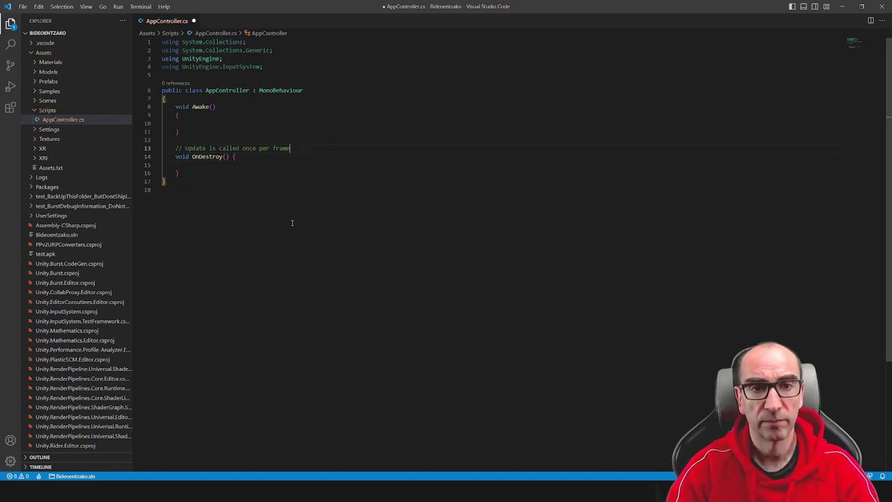
pyautogui.hotkey('shift', 'Up')
pyautogui.hotkey('shift', 'Up')
pyautogui.press('Delete')
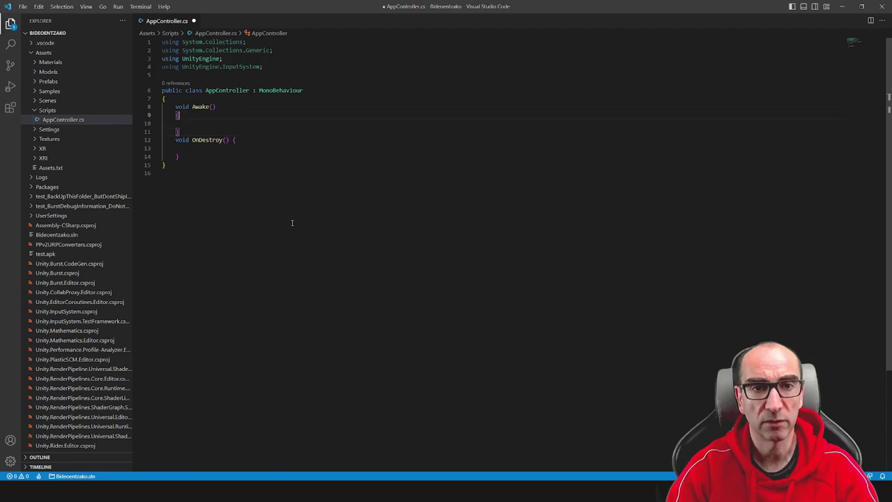
pyautogui.press('Up')
pyautogui.press('Up')
pyautogui.press('Return')
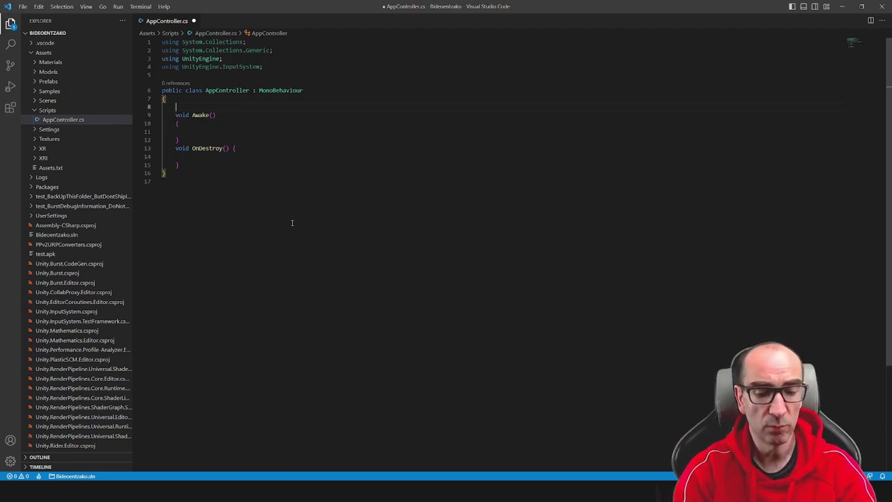
# Step: Declare '[SerializeField] InputActionReference actionReference;' above Awake
pyautogui.write('Inut')
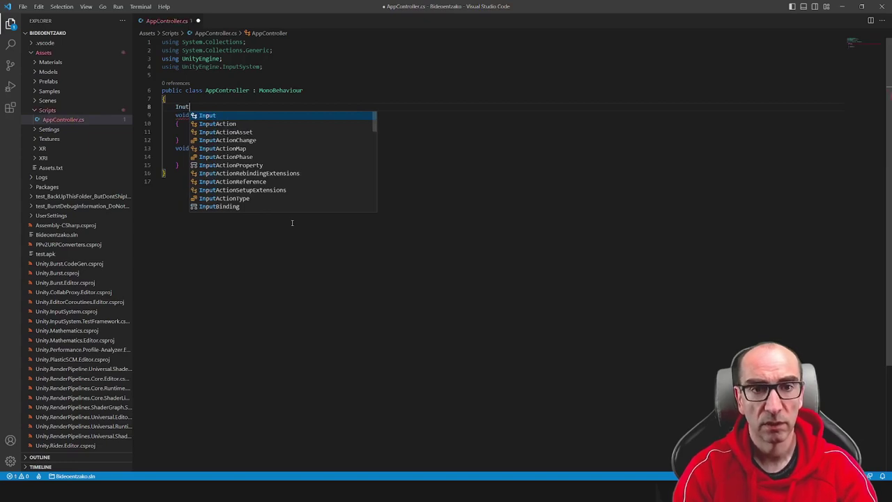
pyautogui.press('Down')
pyautogui.press('Tab')
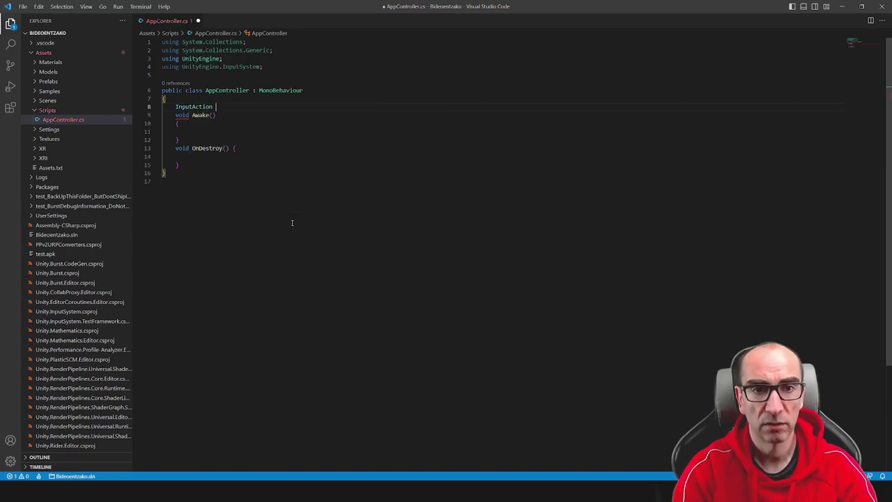
pyautogui.write('R')
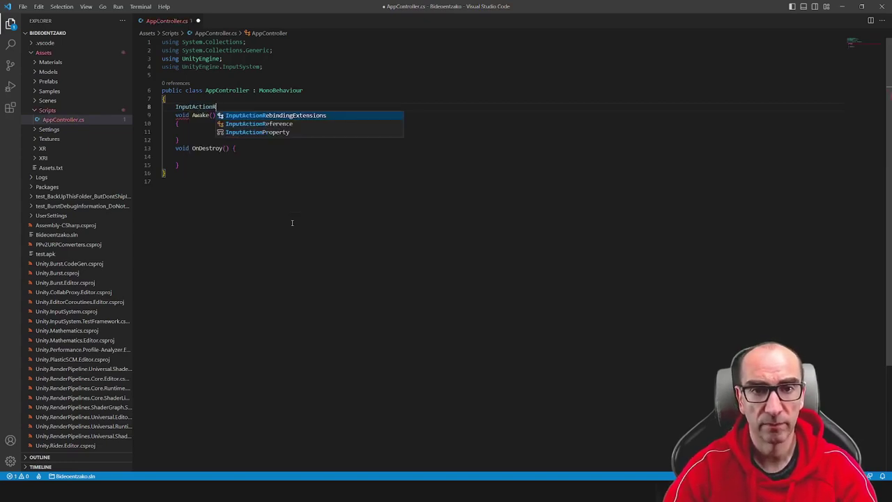
pyautogui.press('Down')
pyautogui.press('Tab')
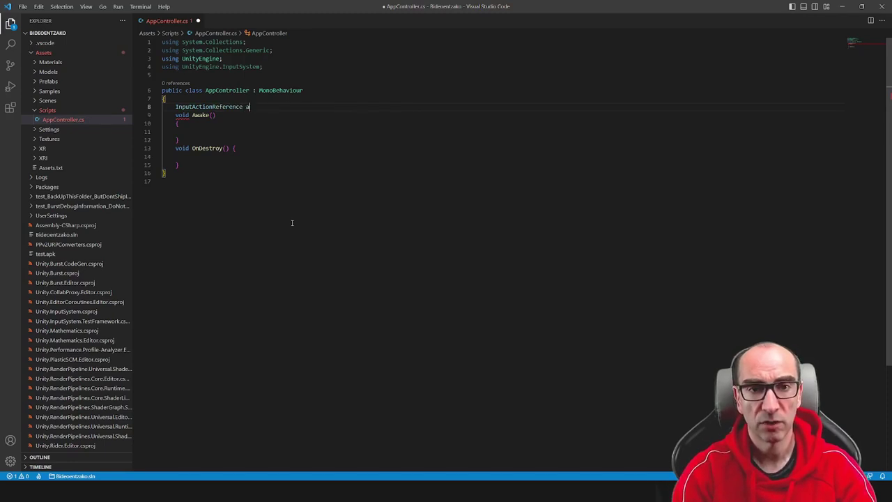
pyautogui.write('actionRefere')
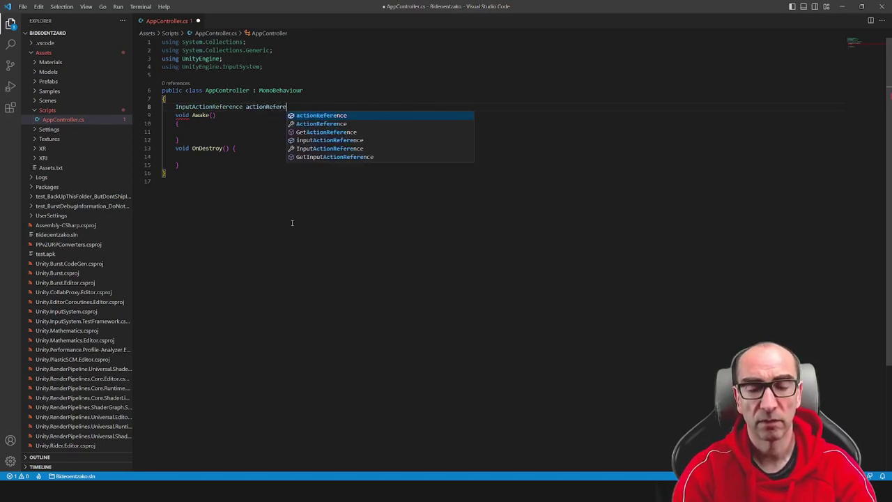
pyautogui.write('nce;')
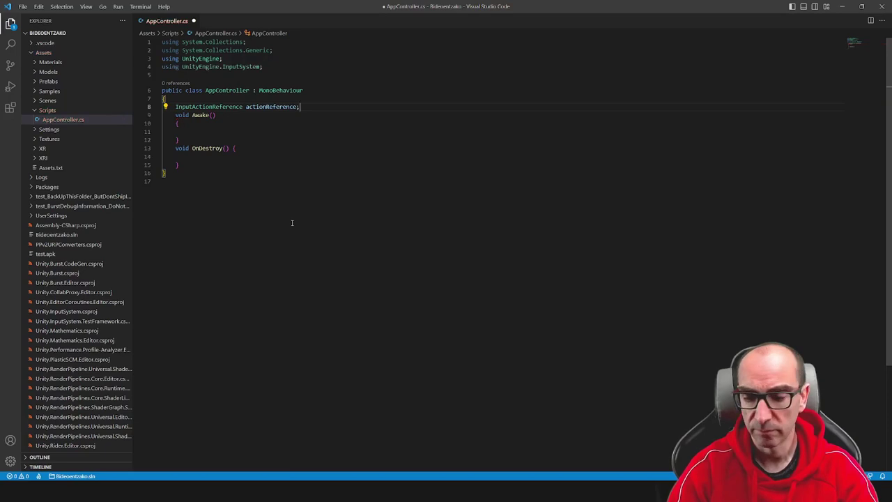
pyautogui.press('Home')
pyautogui.write('[S')
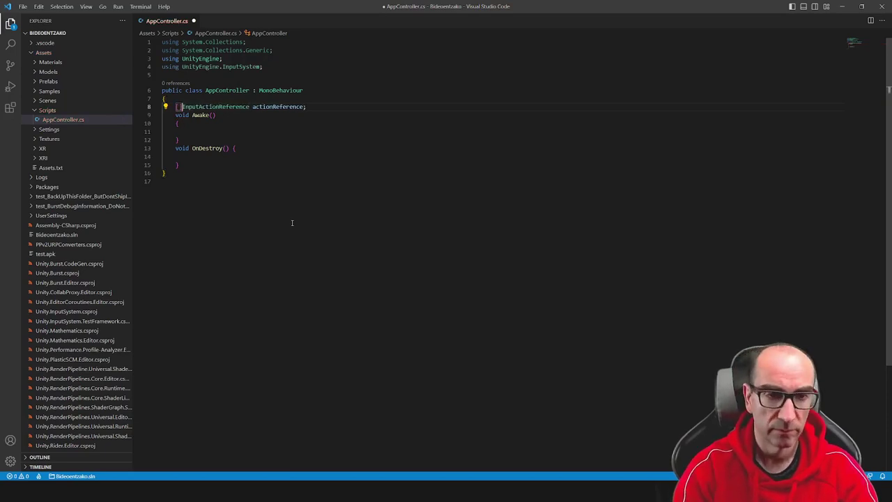
pyautogui.write(']')
pyautogui.press('Left')
pyautogui.press('Left')
pyautogui.write('Seri')
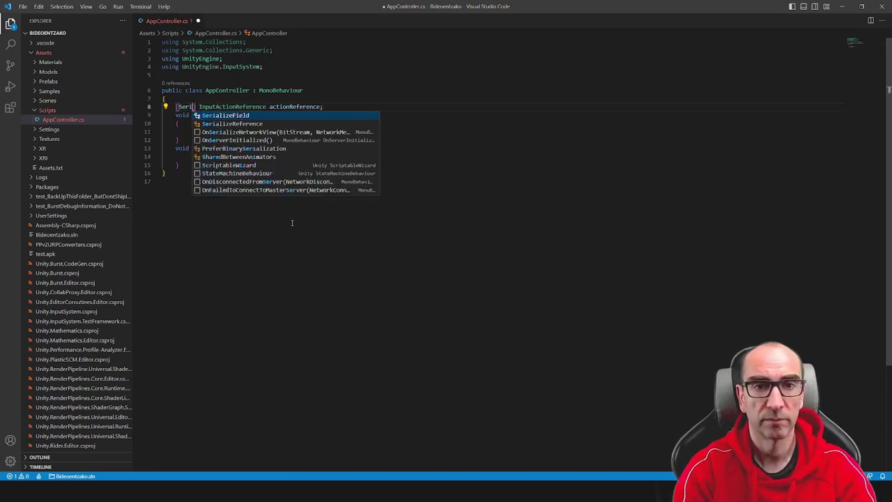
pyautogui.press('Tab')
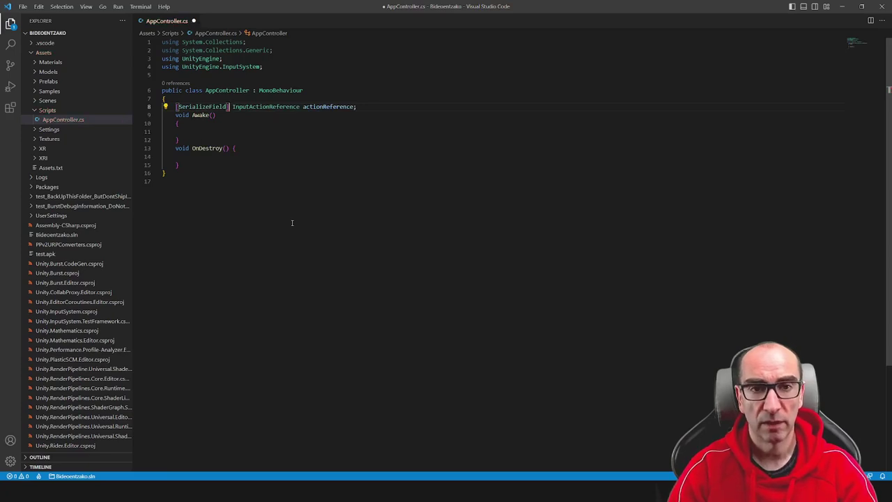
pyautogui.press('Right')
pyautogui.press('Right')
# Step: Add a blank line below the field and another after OnDestroy for a new method
pyautogui.press('End')
pyautogui.press('Return')
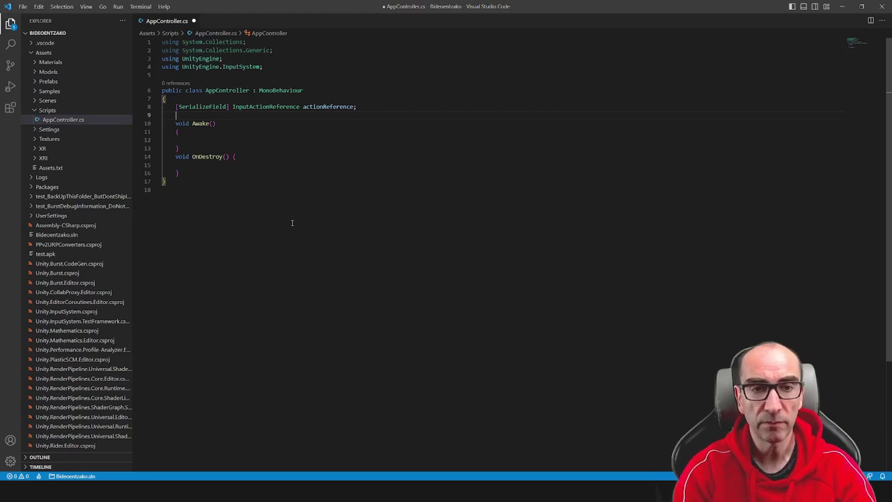
pyautogui.press('Down')
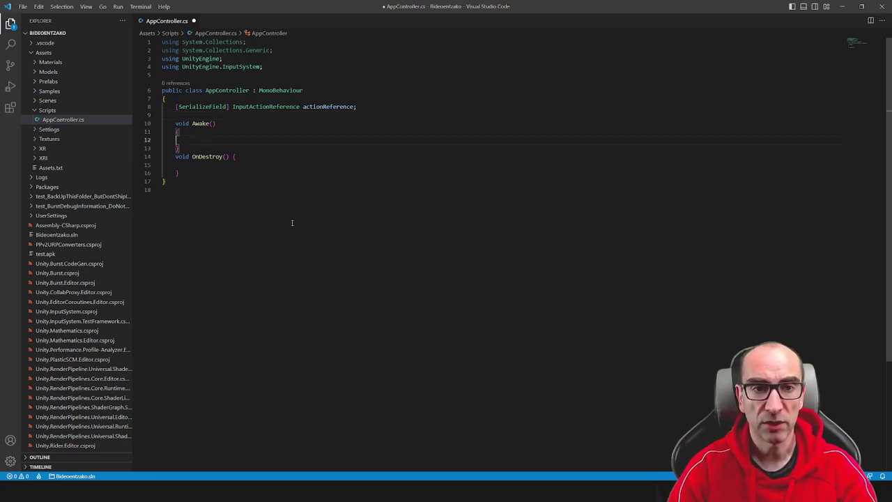
pyautogui.press('Down')
pyautogui.press('Down')
pyautogui.press('Down')
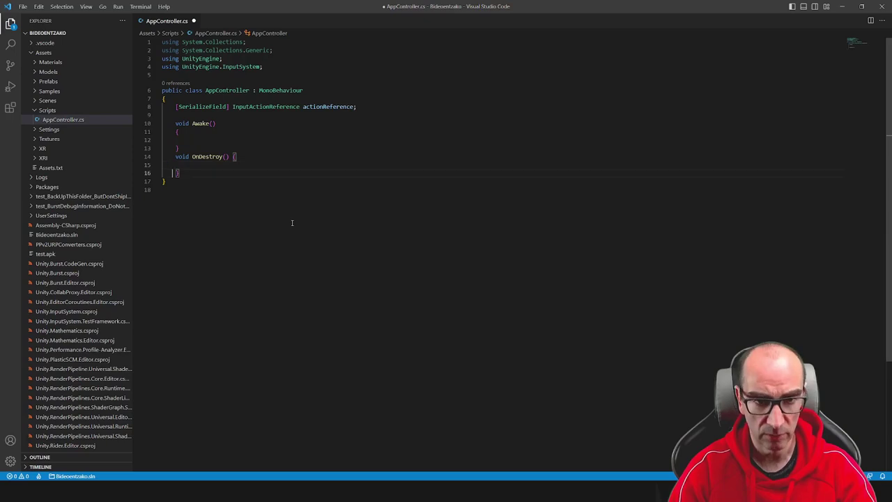
pyautogui.press('End')
pyautogui.press('Return')
pyautogui.press('Return')
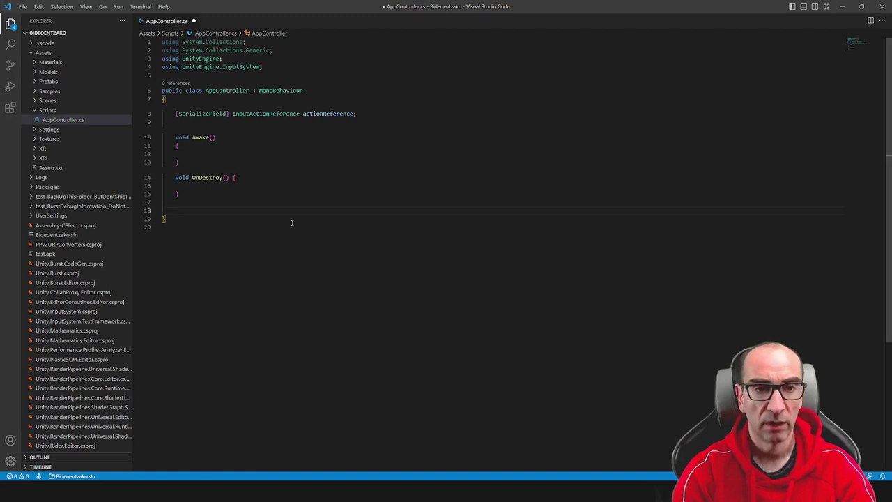
# Step: Write the method signature 'void QuitAppliction(InputAction.CallbackContext context)' with an empty body
pyautogui.write('QuitA')
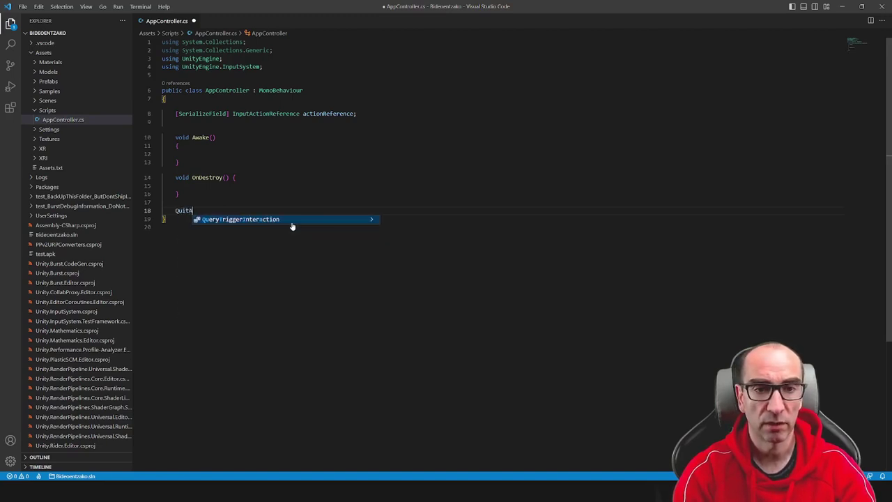
pyautogui.write('pplic')
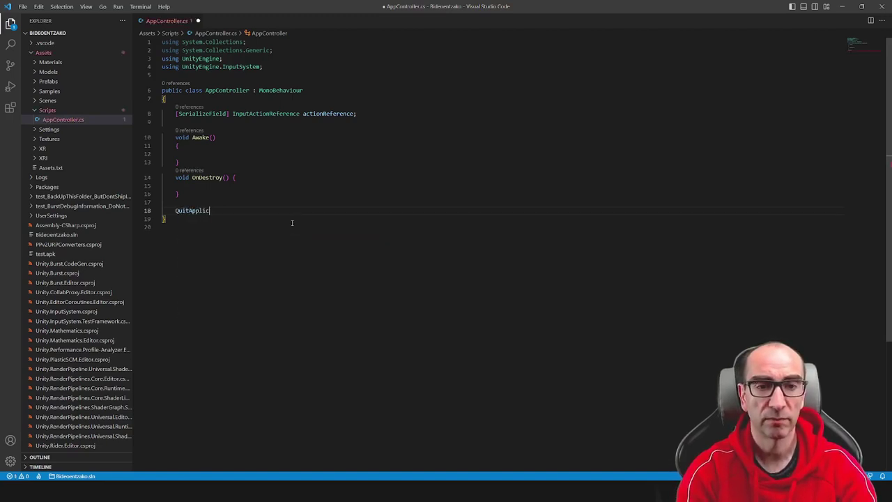
pyautogui.write('tion')
pyautogui.write('vo')
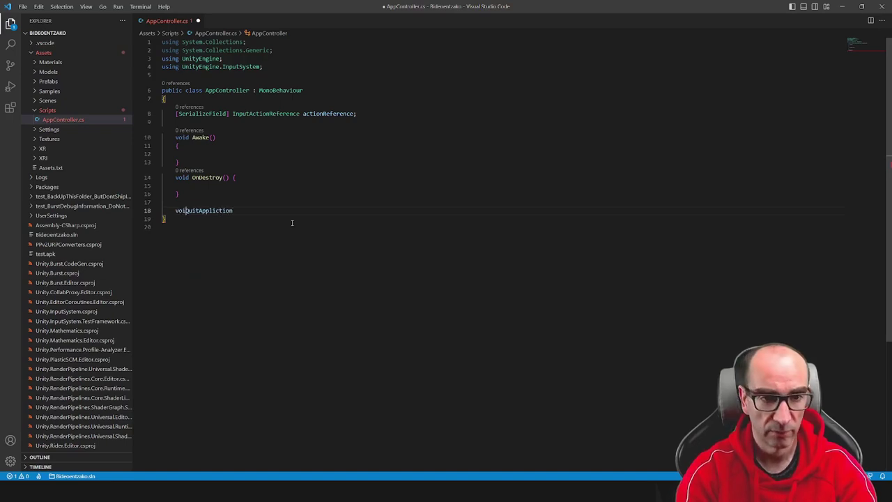
pyautogui.write('id ')
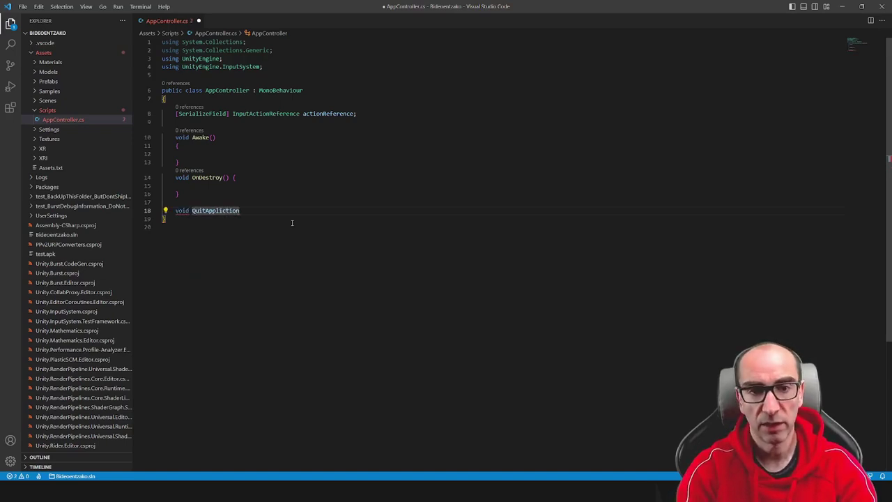
pyautogui.write(' (){')
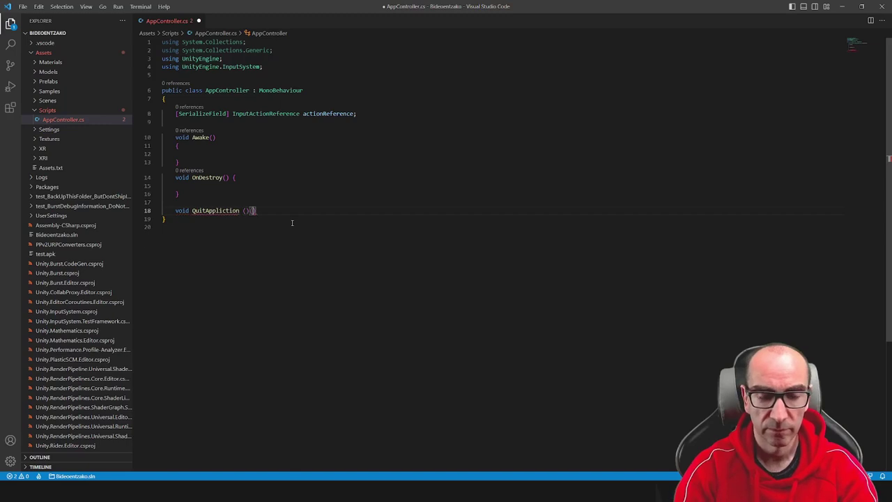
pyautogui.press('Return')
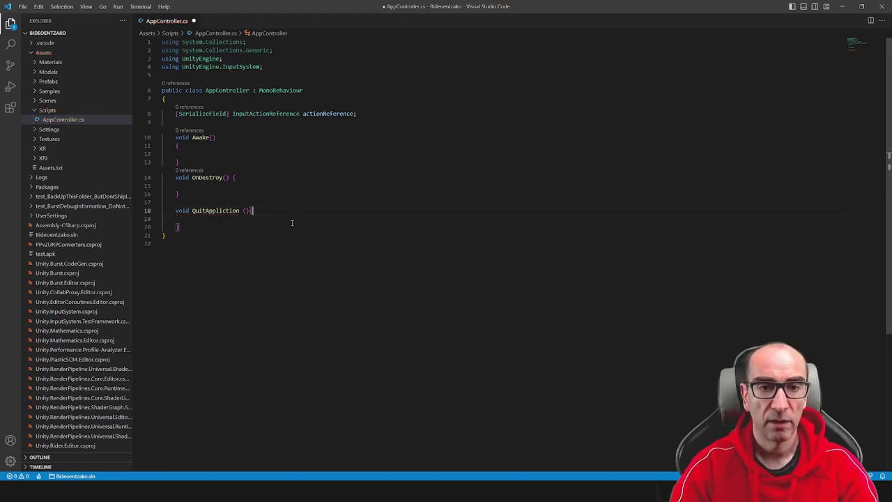
pyautogui.press('Left')
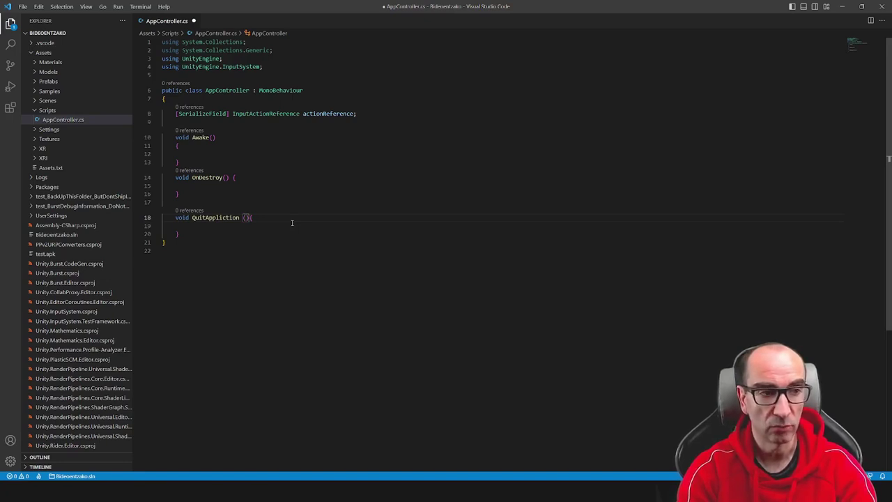
pyautogui.write('I')
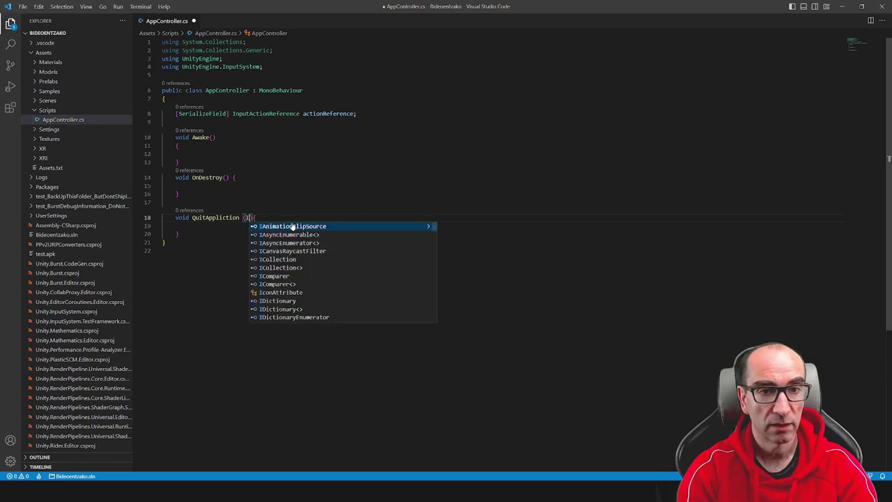
pyautogui.write('nputA')
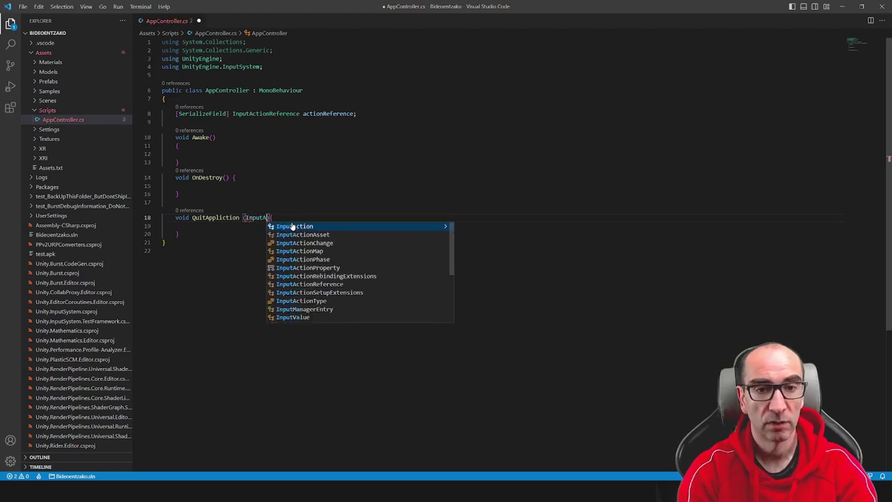
pyautogui.write('ction.C')
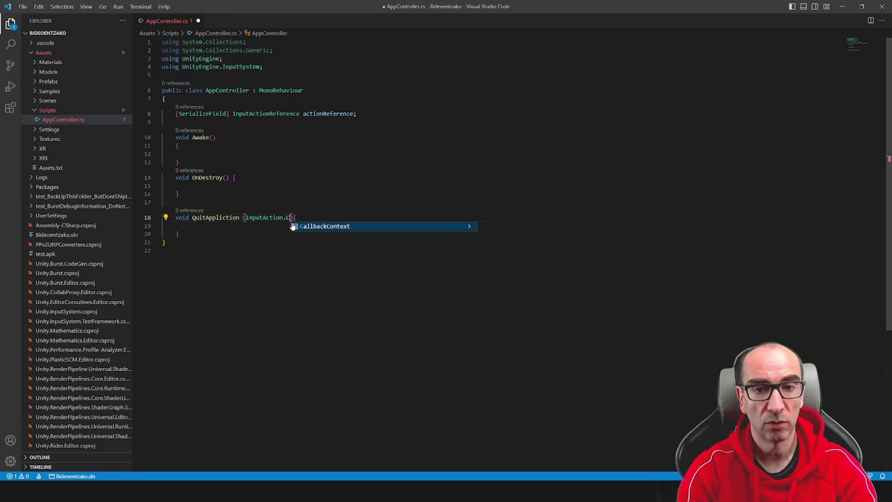
pyautogui.press('Tab')
pyautogui.write('c')
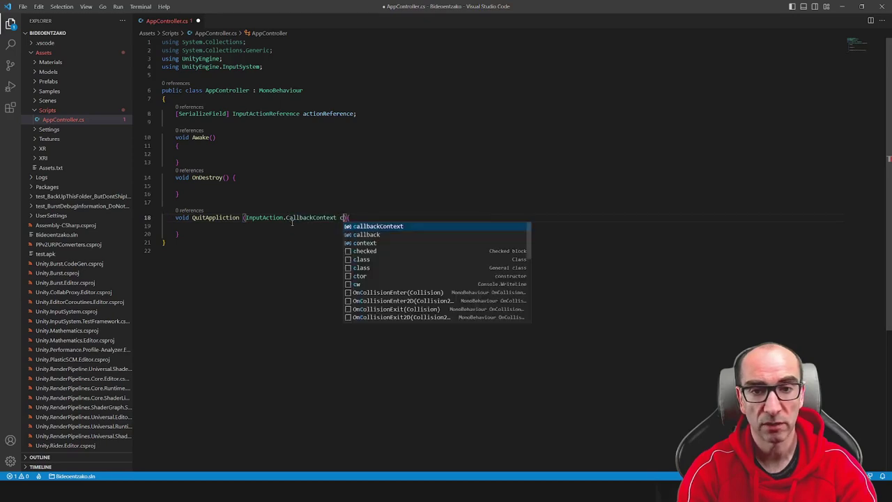
pyautogui.write('ontext')
pyautogui.press('Escape')
pyautogui.press('Down')
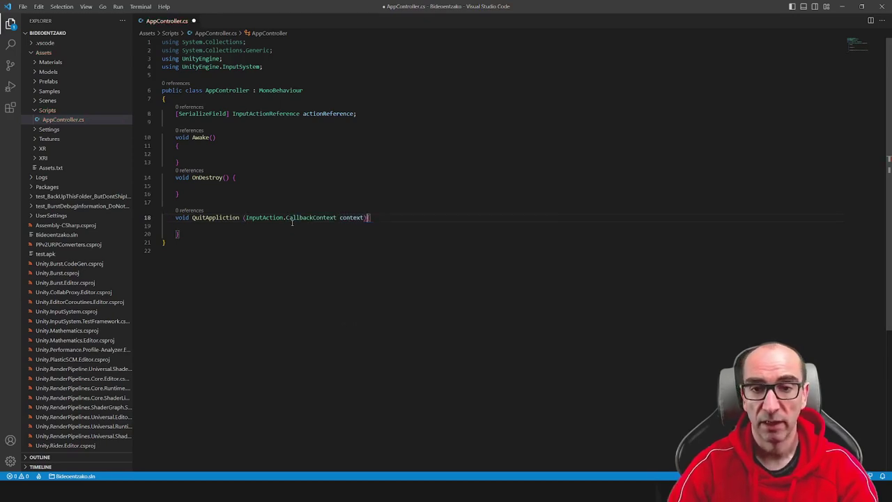
pyautogui.press('Return')
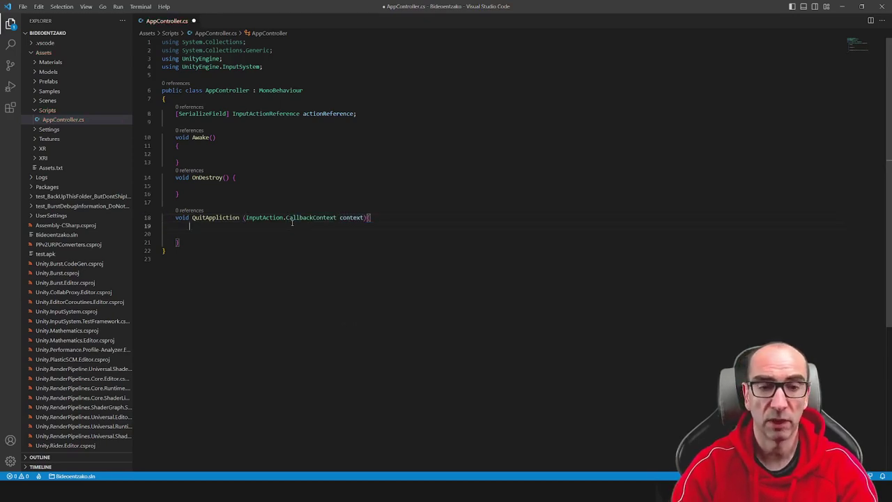
pyautogui.press('Delete')
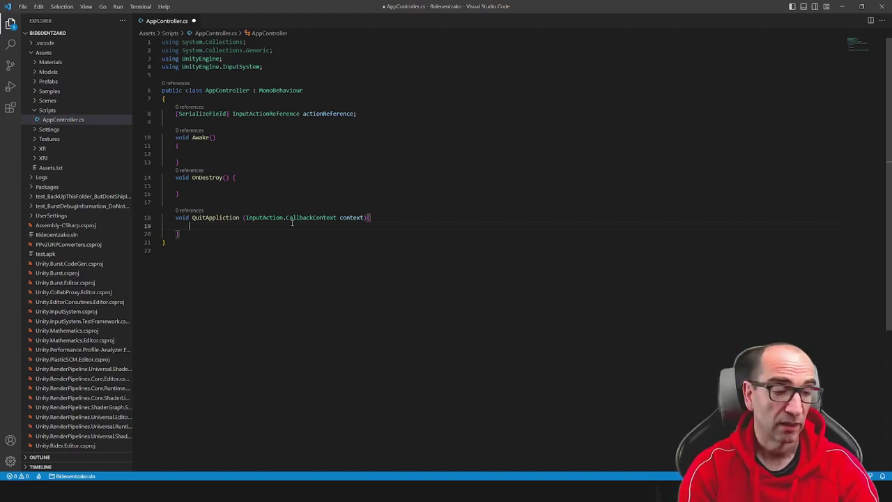
# Step: Add 'Application.Quit();' inside QuitAppliction
pyautogui.write('App')
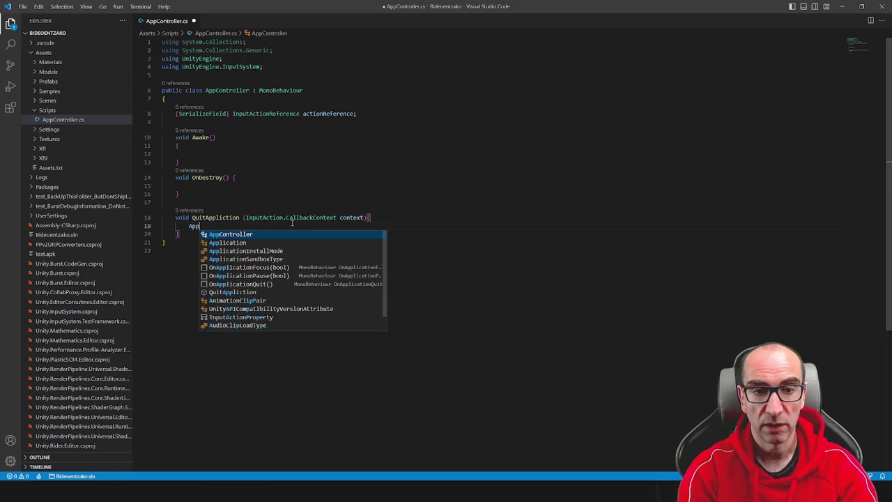
pyautogui.write('l')
pyautogui.press('Tab')
pyautogui.write('.')
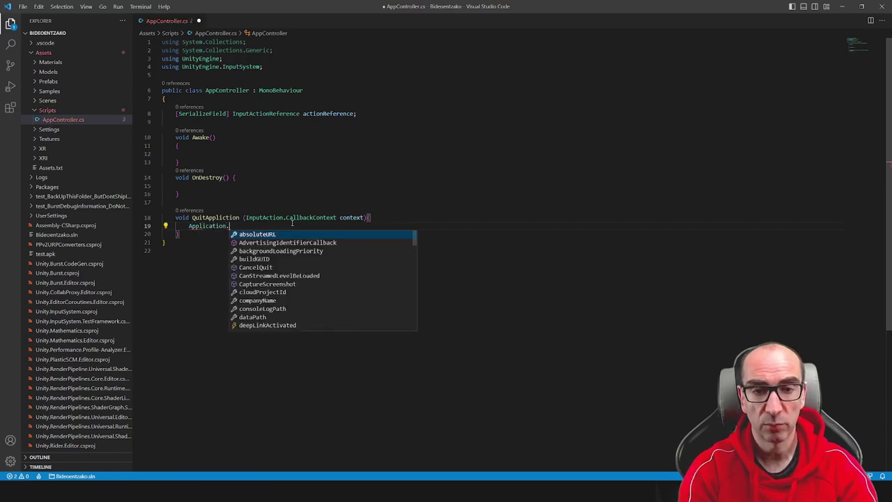
pyautogui.write('qui')
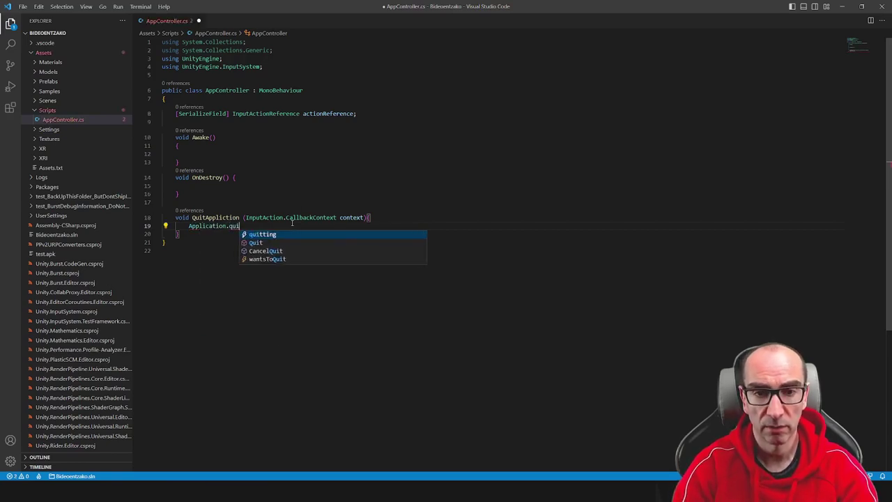
pyautogui.press('Down')
pyautogui.press('Tab')
pyautogui.write('()')
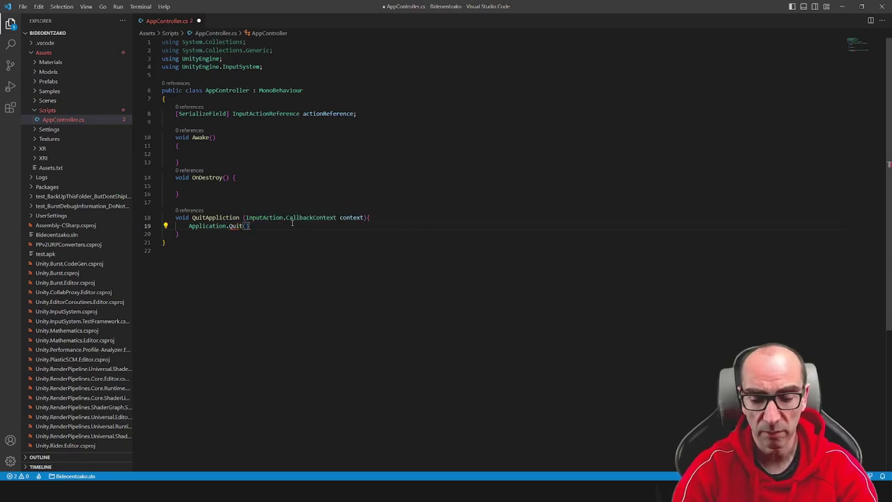
pyautogui.write(';')
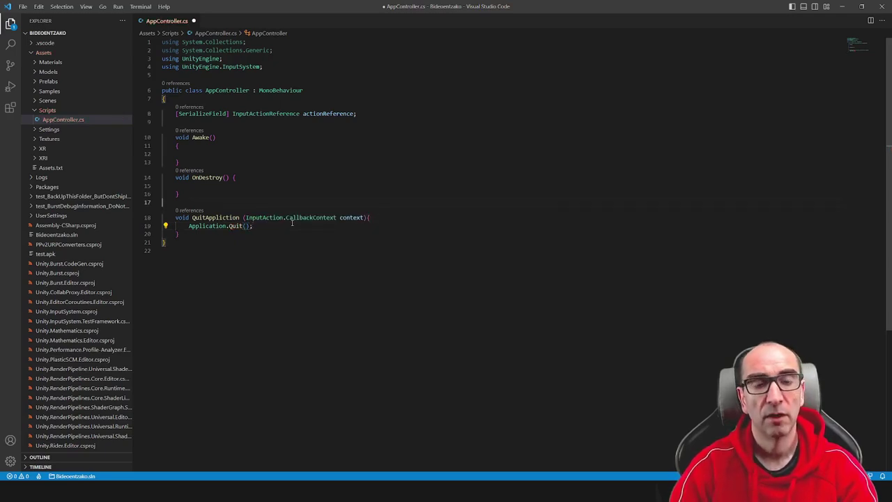
pyautogui.press('Up')
pyautogui.press('Left')
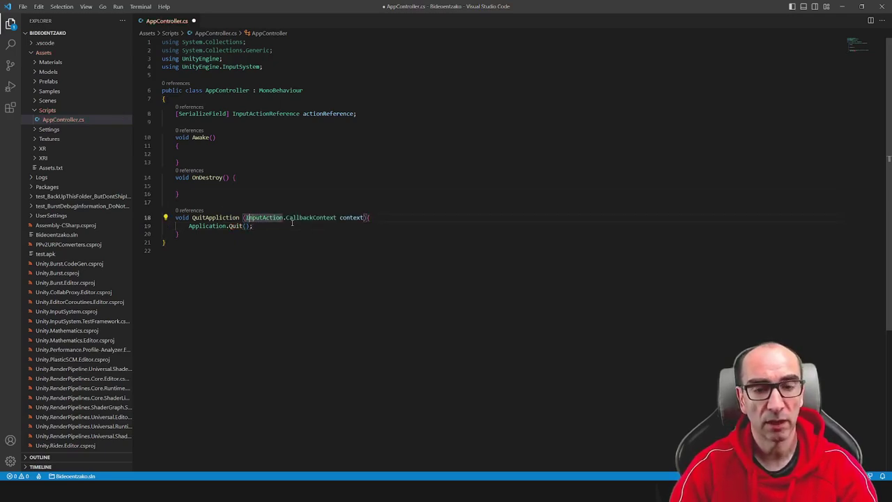
# Step: In the Awake body, write 'actionReference.action' using IntelliSense completions
pyautogui.press('Up')
pyautogui.press('Up')
pyautogui.press('Up')
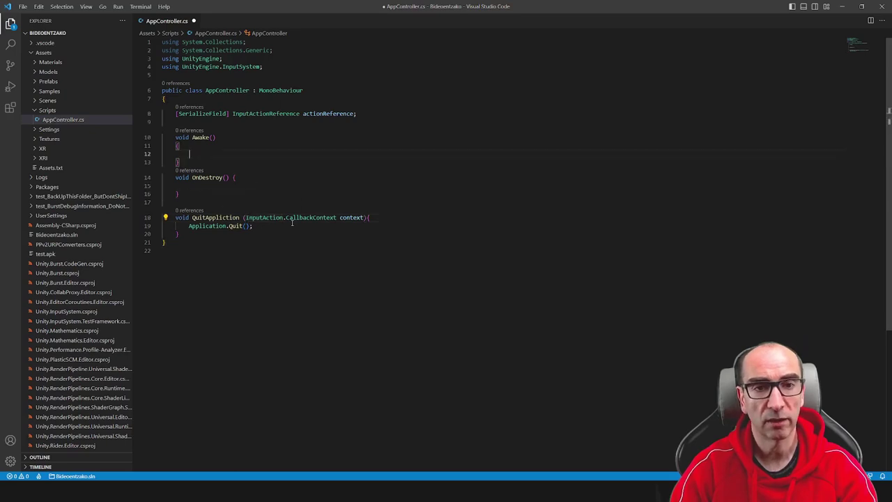
pyautogui.press('Up')
pyautogui.press('Up')
pyautogui.press('Up')
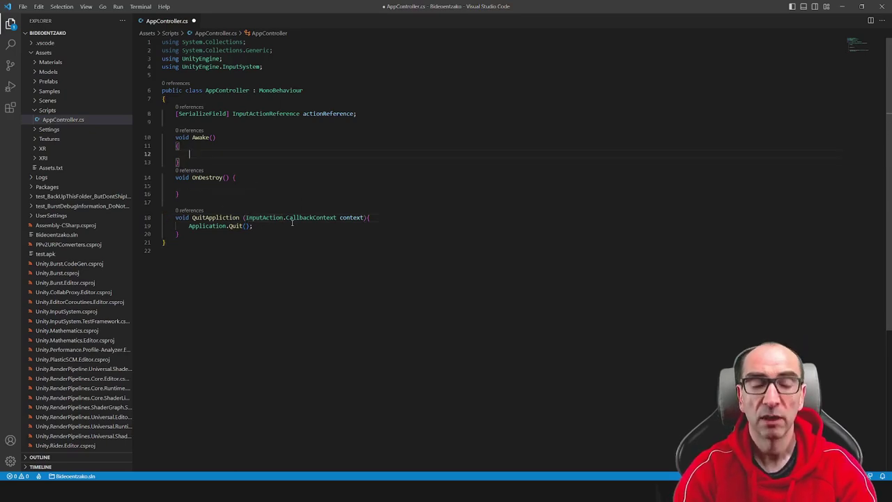
pyautogui.write('a')
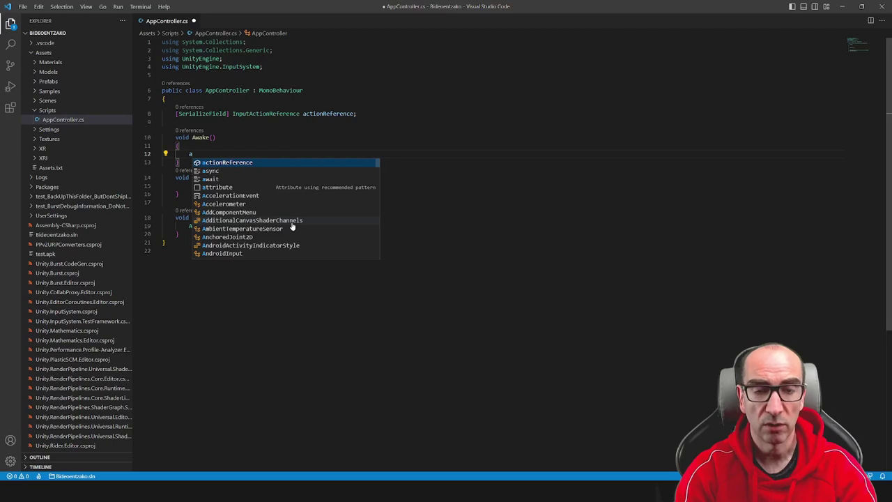
pyautogui.write('c')
pyautogui.press('Tab')
pyautogui.write('.')
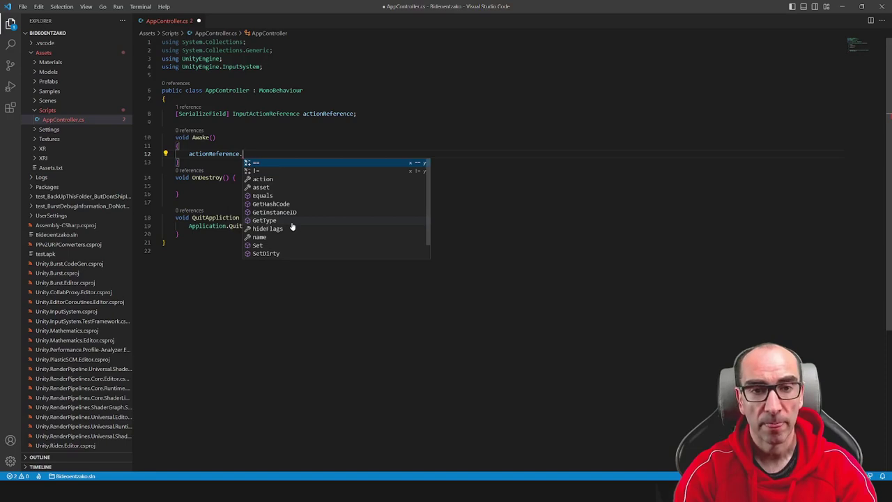
pyautogui.write('perfo')
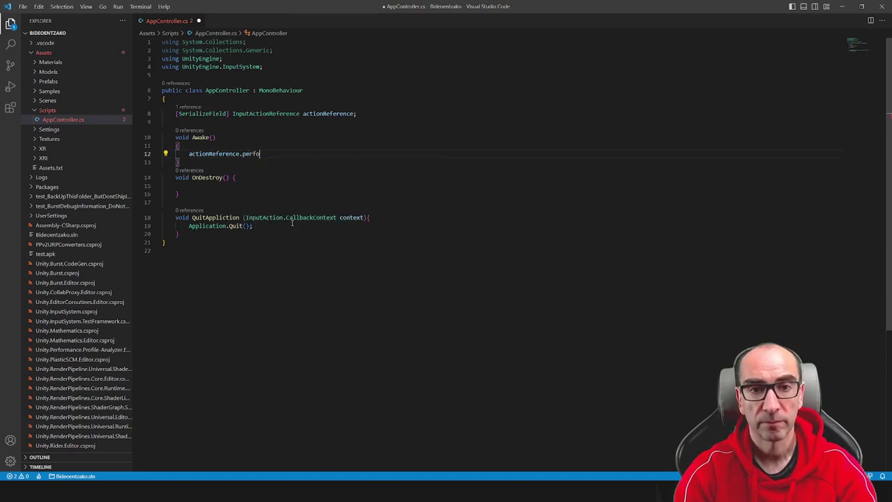
pyautogui.press('BackSpace')
pyautogui.press('BackSpace')
pyautogui.press('BackSpace')
pyautogui.press('BackSpace')
pyautogui.press('BackSpace')
pyautogui.press('BackSpace')
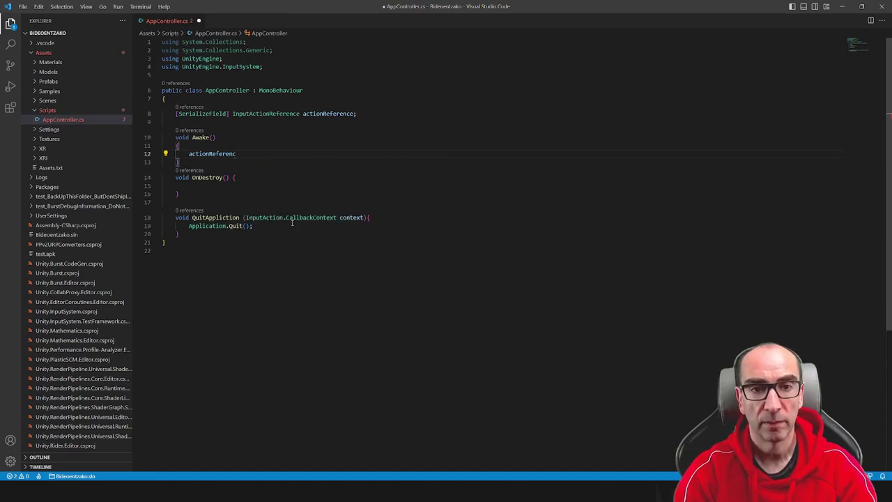
pyautogui.write('e')
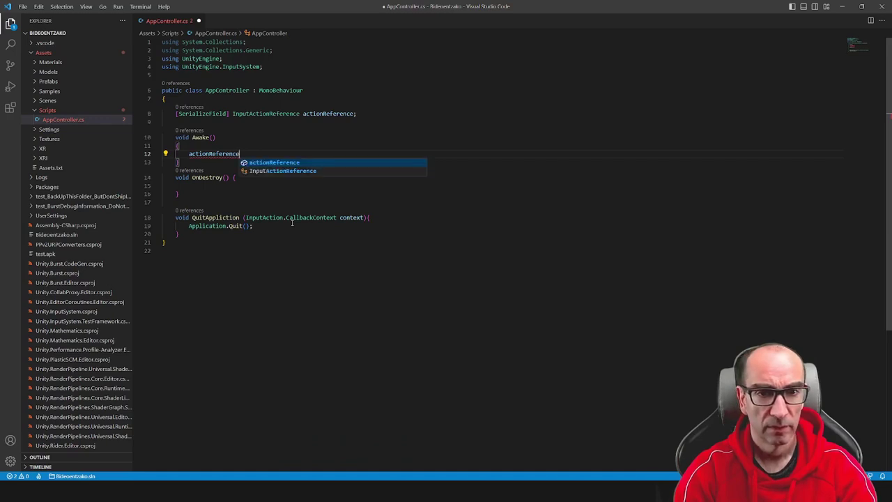
pyautogui.write('.st')
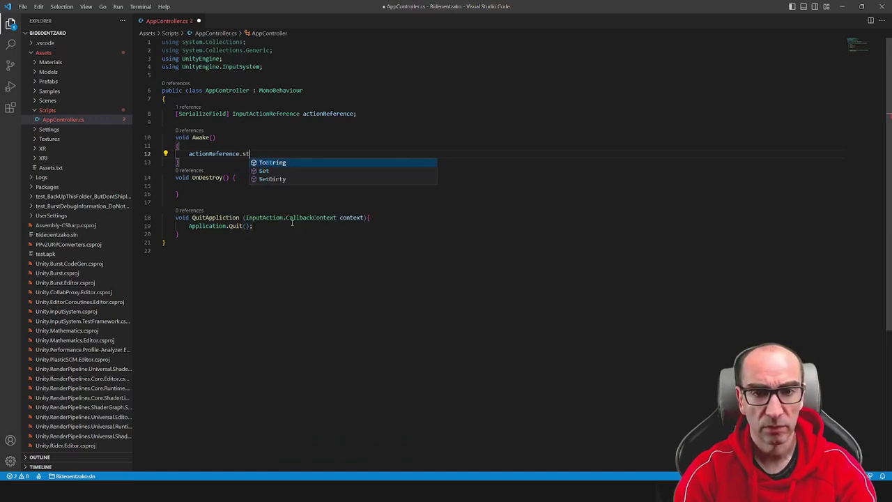
pyautogui.press('BackSpace')
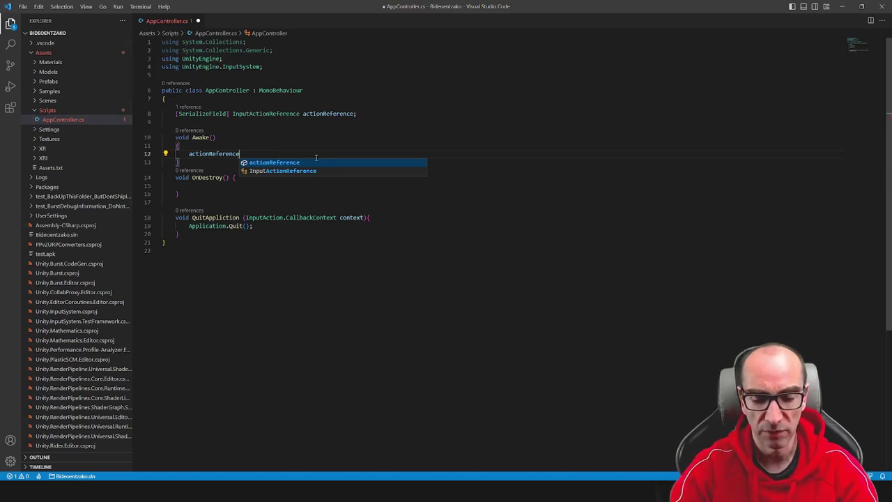
pyautogui.write('.ac')
pyautogui.press('Tab')
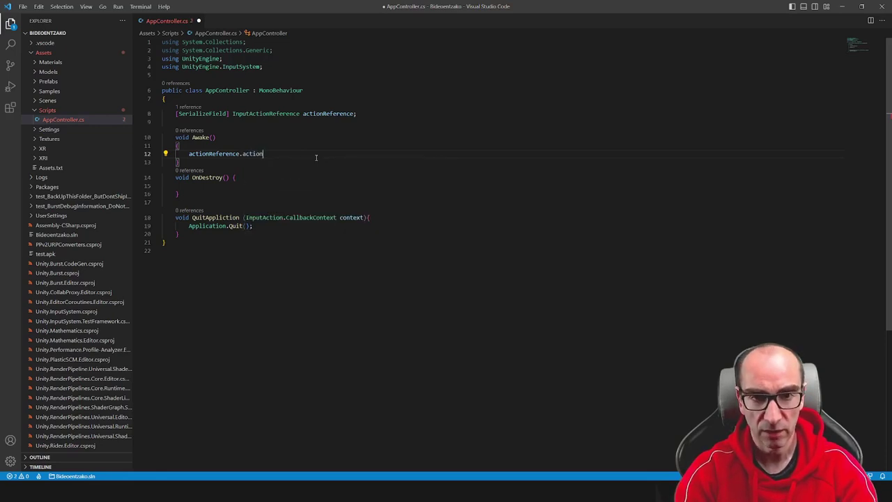
pyautogui.write('.')
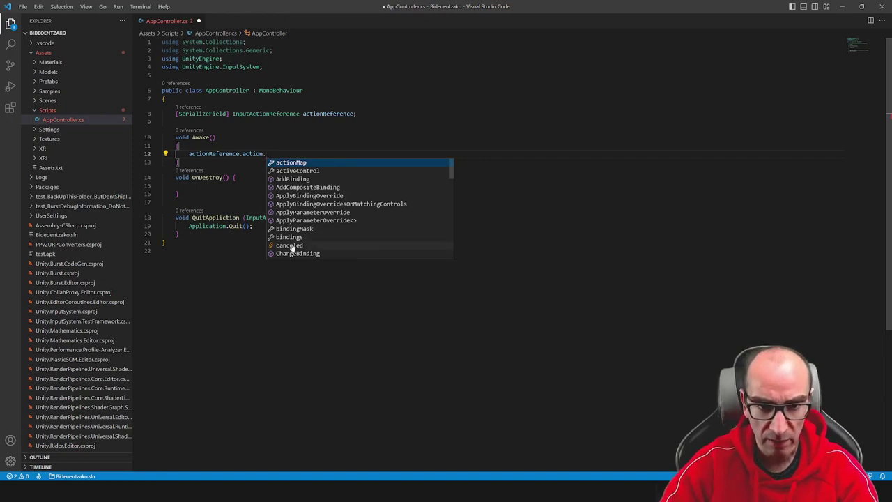
# Step: Complete the line as 'actionReference.action.performed += QuitAppliction;'
pyautogui.scroll(-2, 335, 245)
pyautogui.scroll(-2, 333, 237)
pyautogui.scroll(-2, 333, 234)
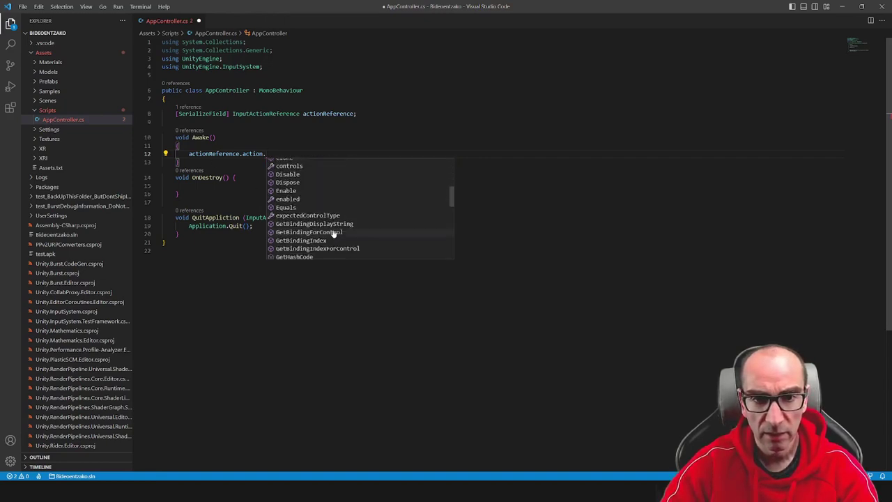
pyautogui.scroll(-2, 332, 234)
pyautogui.scroll(-2, 333, 235)
pyautogui.scroll(-2, 332, 234)
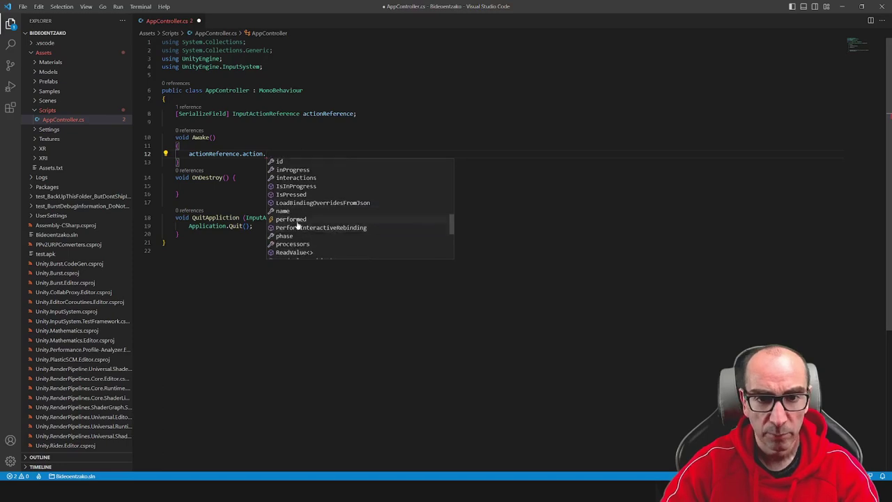
pyautogui.scroll(-2, 313, 222)
pyautogui.scroll(-2, 324, 224)
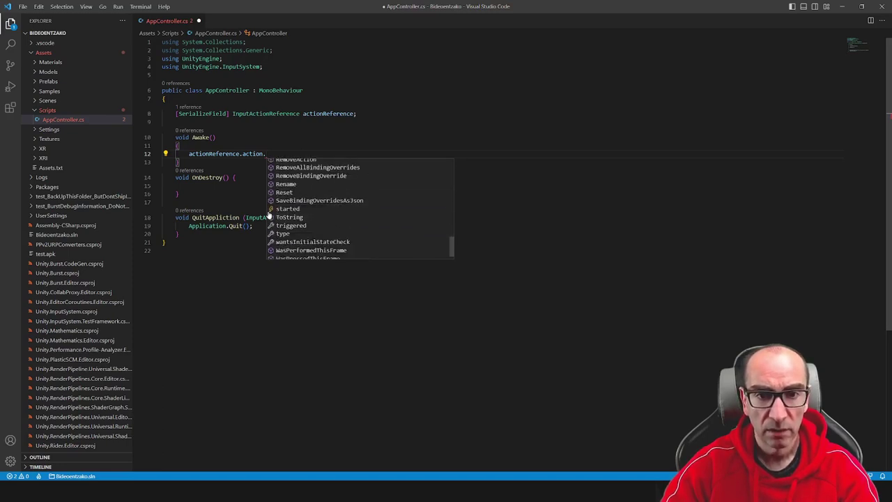
pyautogui.scroll(-1, 303, 212)
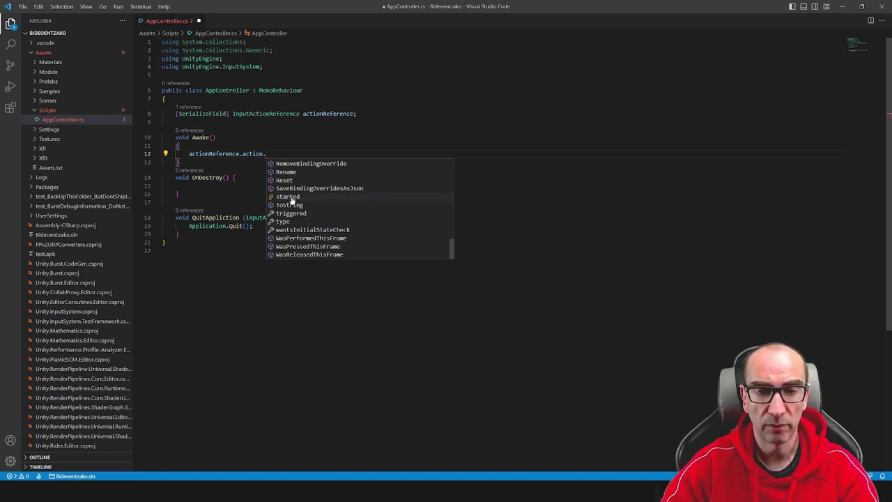
pyautogui.scroll(2, 306, 203)
pyautogui.scroll(2, 315, 204)
pyautogui.scroll(-2, 313, 203)
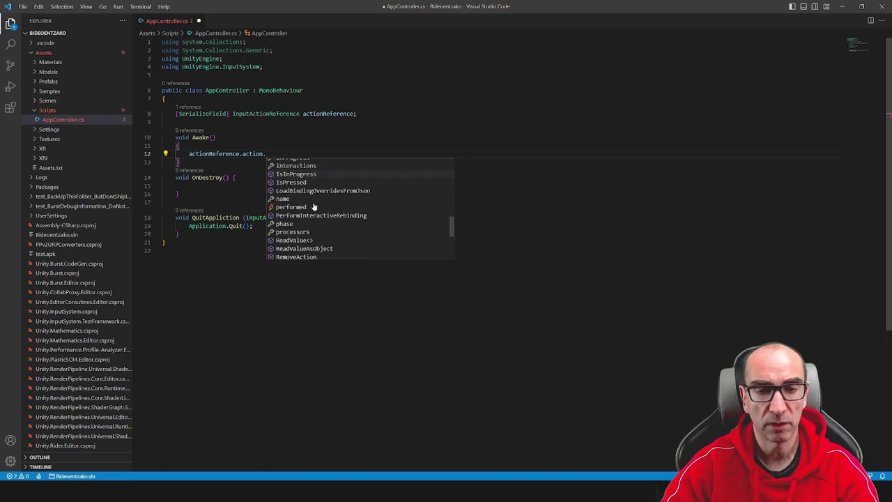
pyautogui.scroll(-2, 312, 207)
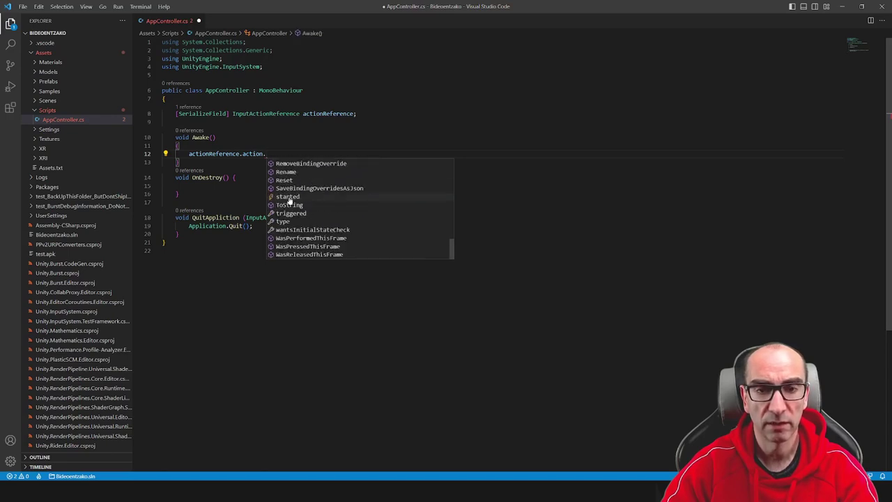
pyautogui.click(289, 198)
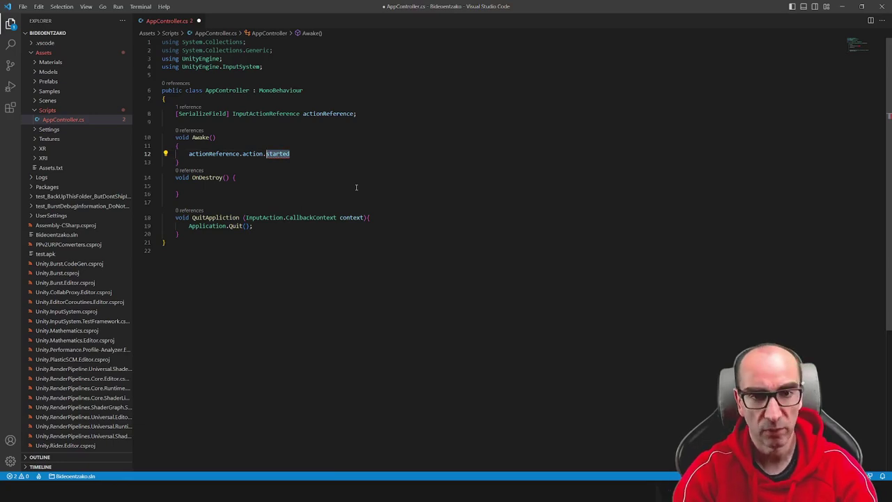
pyautogui.write('per')
pyautogui.press('Return')
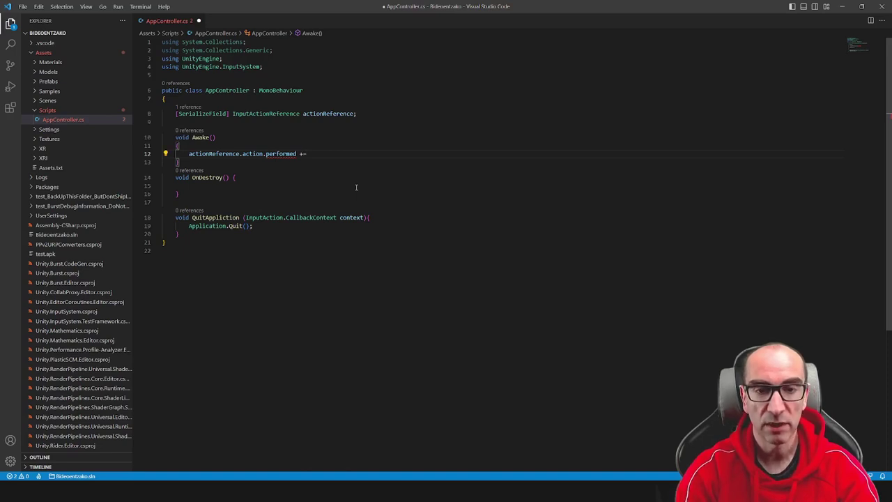
pyautogui.write('Qui')
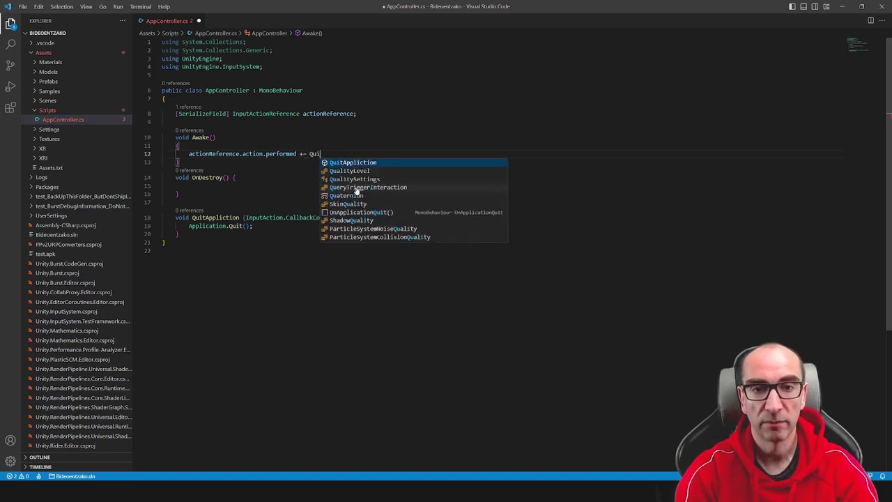
pyautogui.press('Tab')
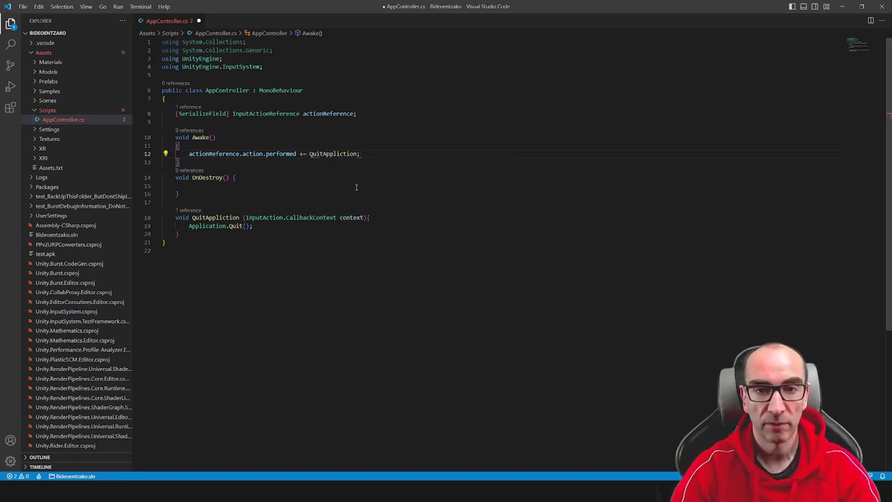
# Step: Finish the Awake subscription line with a semicolon and move into the empty OnDestroy body
pyautogui.write(';')
pyautogui.press('Down')
pyautogui.press('Down')
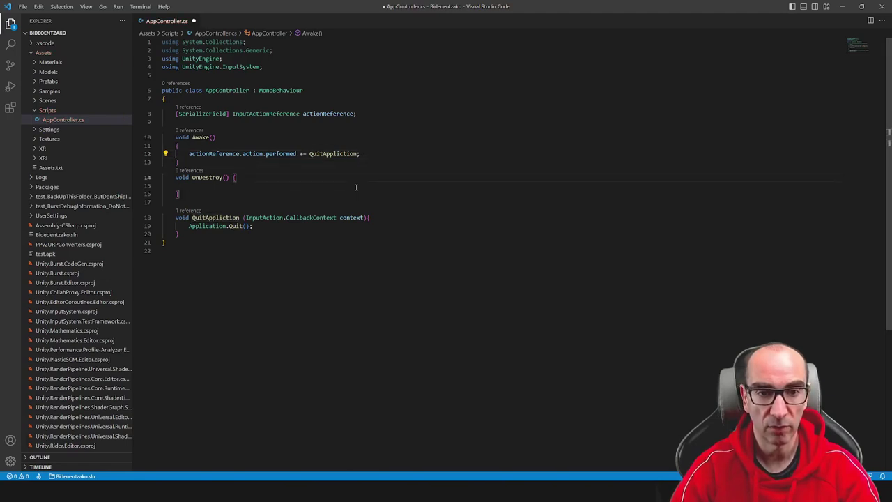
pyautogui.press('Up')
pyautogui.press('Up')
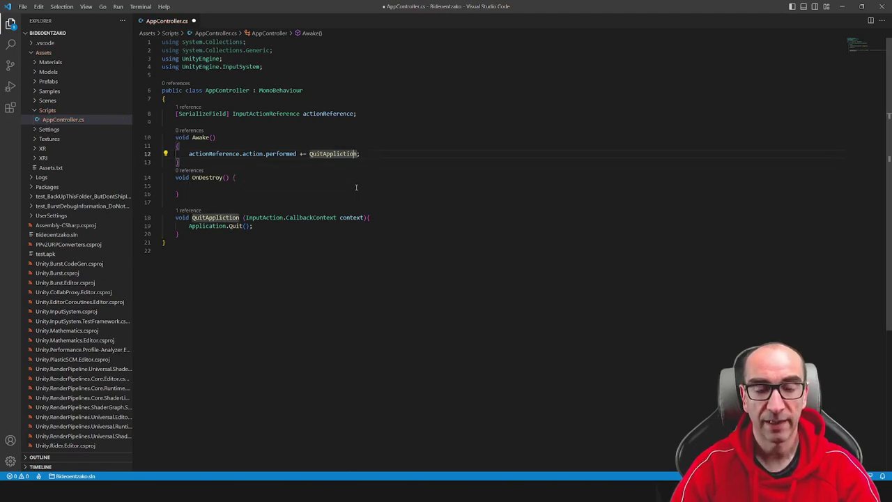
pyautogui.hotkey('ctrl', 'Left')
pyautogui.hotkey('ctrl', 'Left')
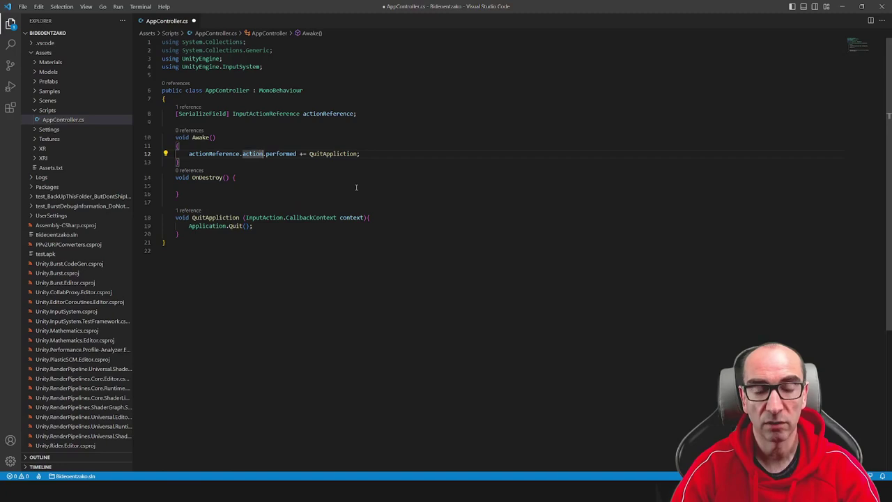
pyautogui.hotkey('ctrl', 'Right')
pyautogui.press('End')
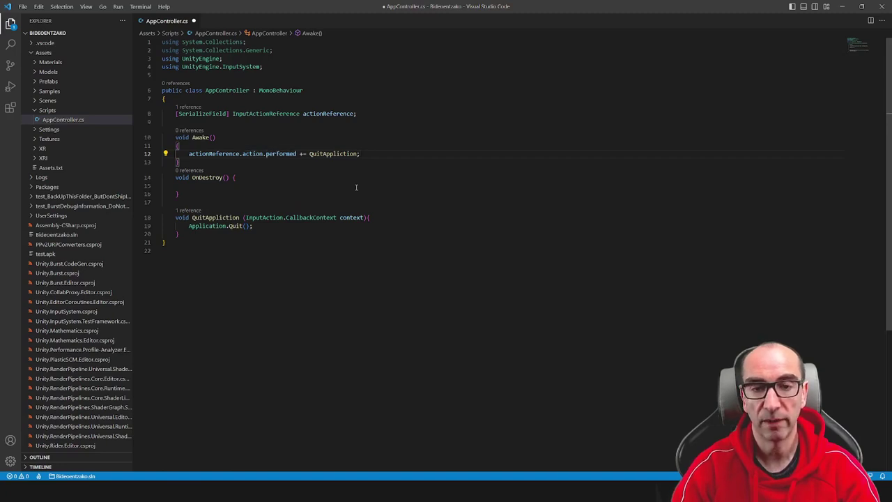
pyautogui.press('Down')
pyautogui.press('Down')
pyautogui.press('Down')
# Step: Write 'actionReference.action.performed -= QuitAppliction;' in OnDestroy and save AppController.cs
pyautogui.write('a')
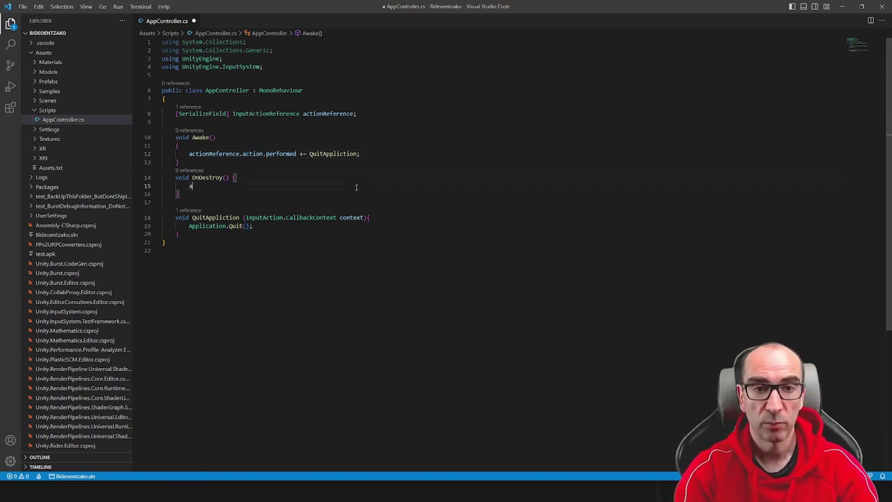
pyautogui.write('ctio')
pyautogui.press('Tab')
pyautogui.write('.')
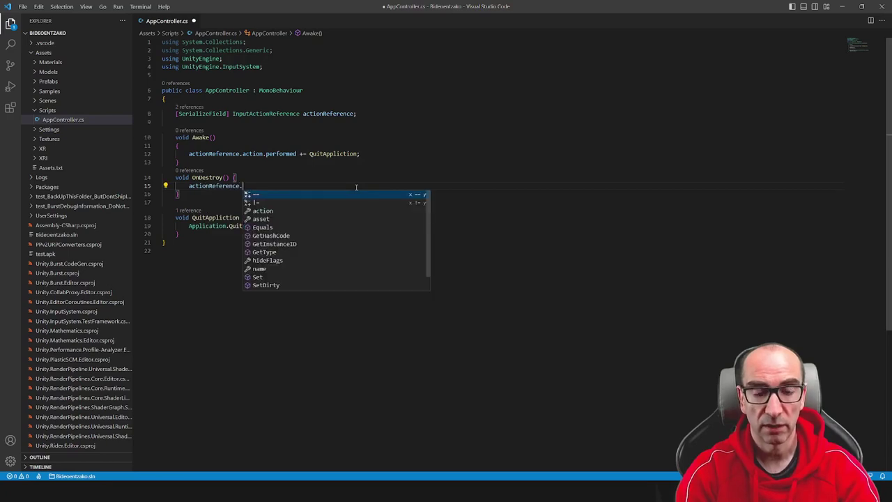
pyautogui.write('a')
pyautogui.press('Tab')
pyautogui.write('.p')
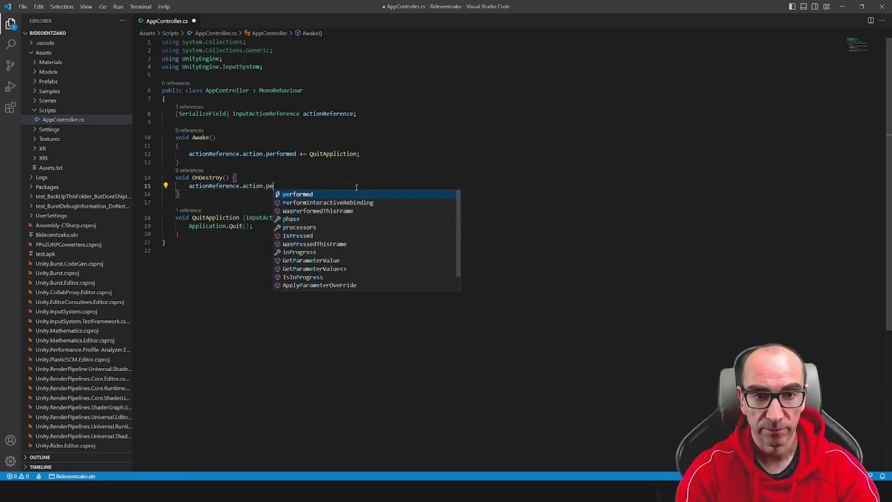
pyautogui.press('Tab')
pyautogui.write('-')
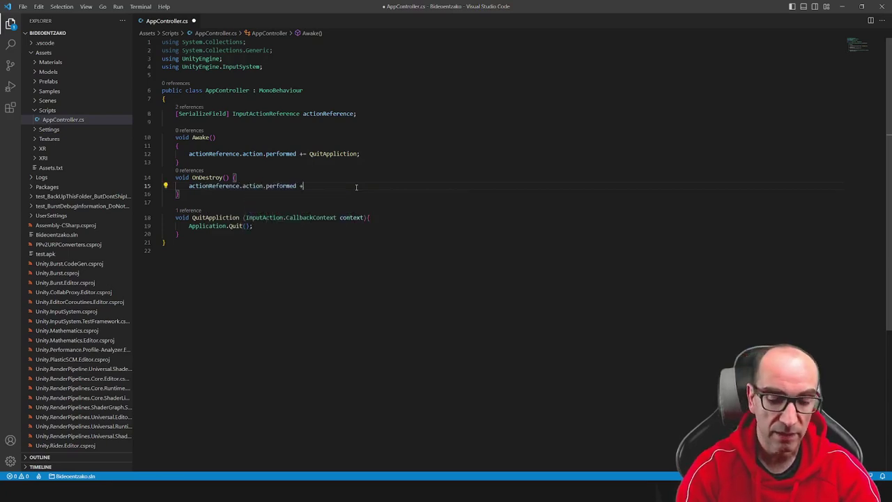
pyautogui.write('=')
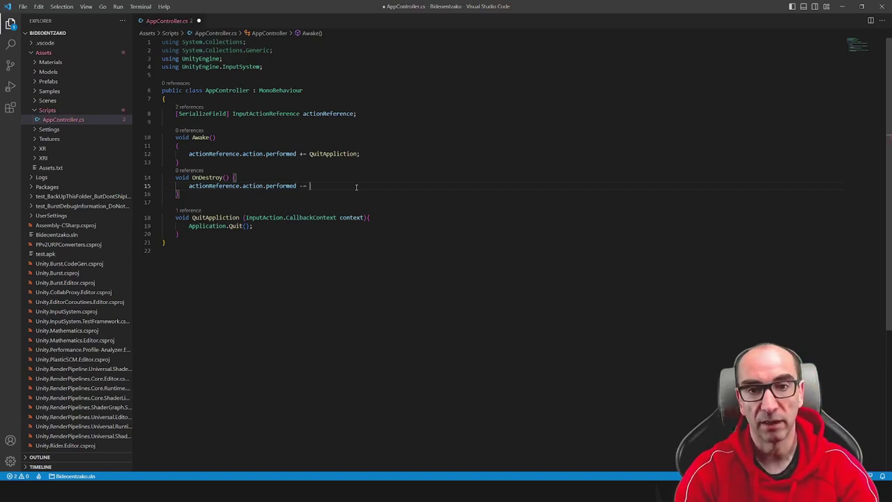
pyautogui.write(' Qu')
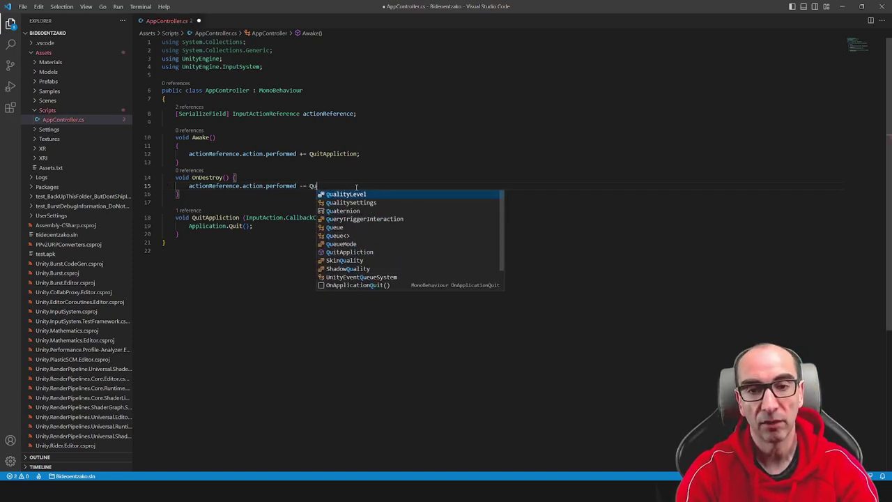
pyautogui.write('i')
pyautogui.press('Tab')
pyautogui.write(';')
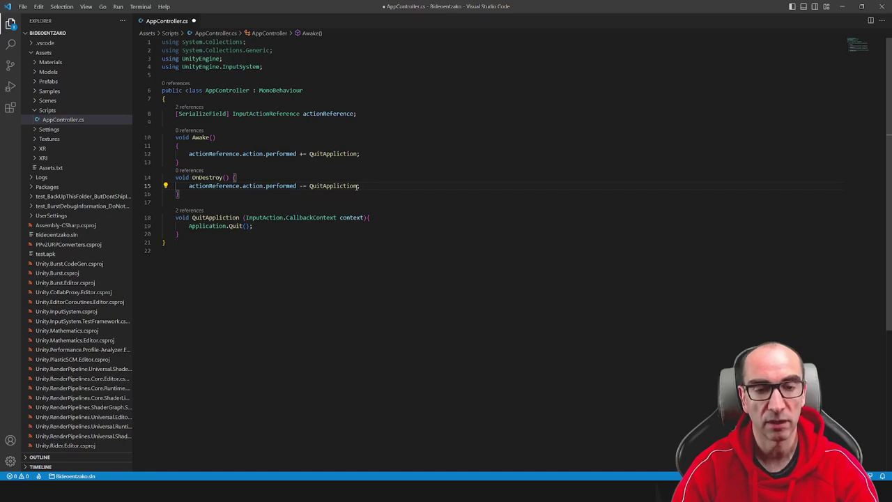
pyautogui.hotkey('ctrl', 's')
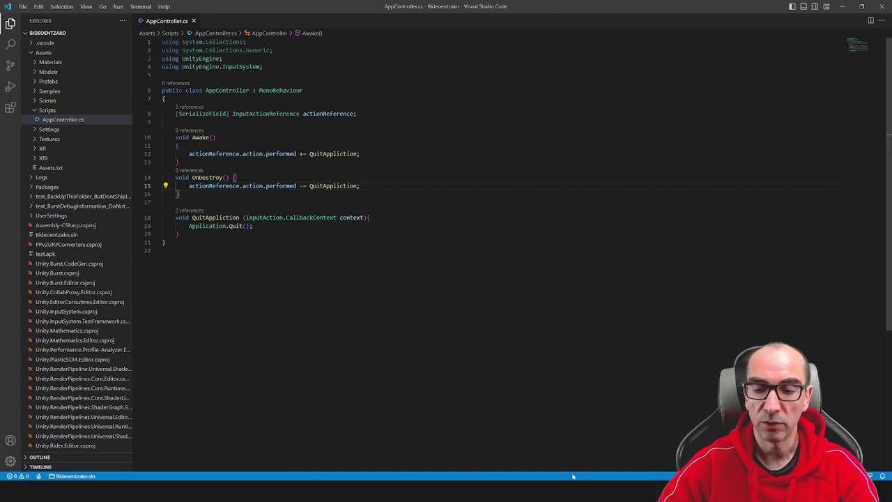
# Step: Switch to Unity, make the scene view slightly taller, and start play mode to test
pyautogui.hotkey('alt', 'Tab')
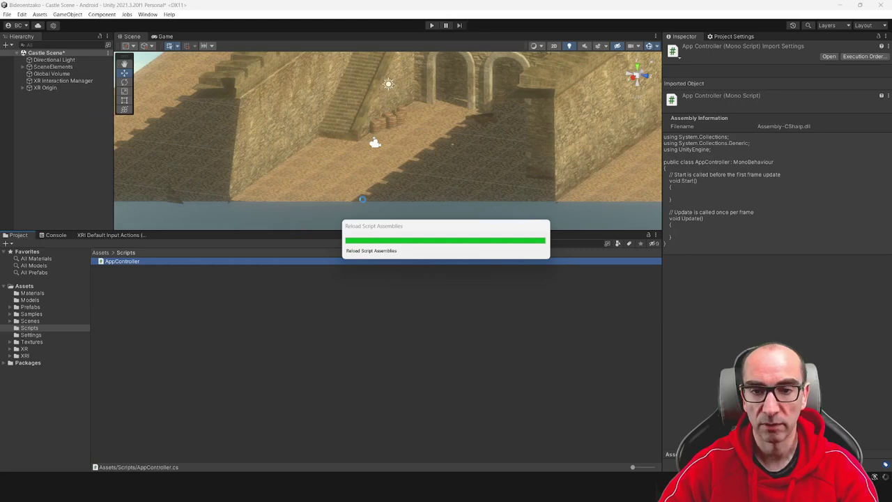
pyautogui.moveTo(324, 231); pyautogui.dragTo(324, 321)
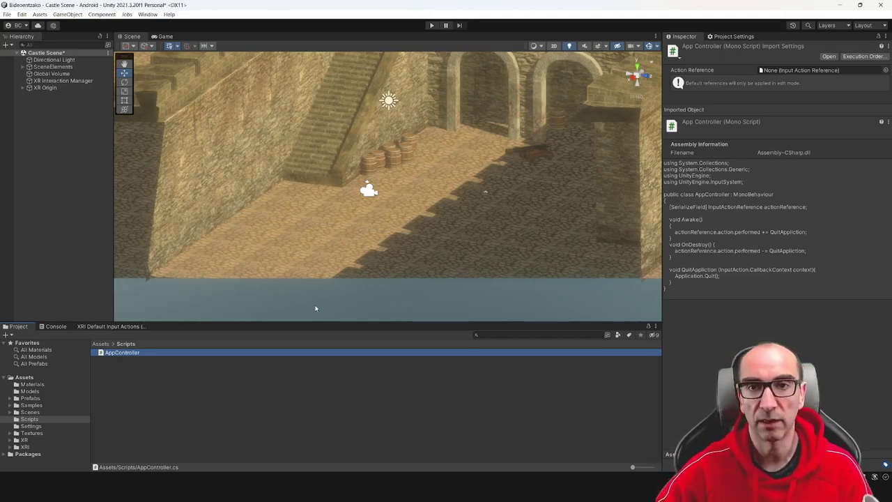
pyautogui.click(432, 26)
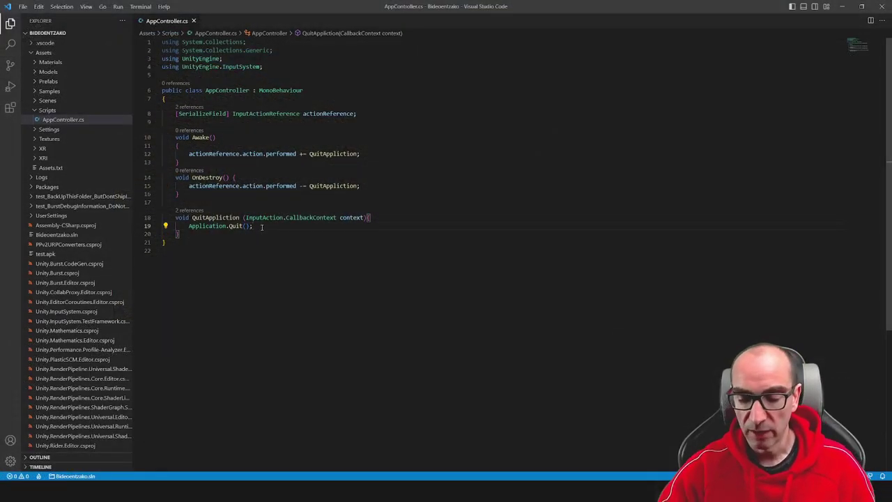
# Step: Add Debug.Log("Function called"); above Application.Quit() in QuitAppliction and save the file
pyautogui.press('Up')
pyautogui.press('End')
pyautogui.press('Return')
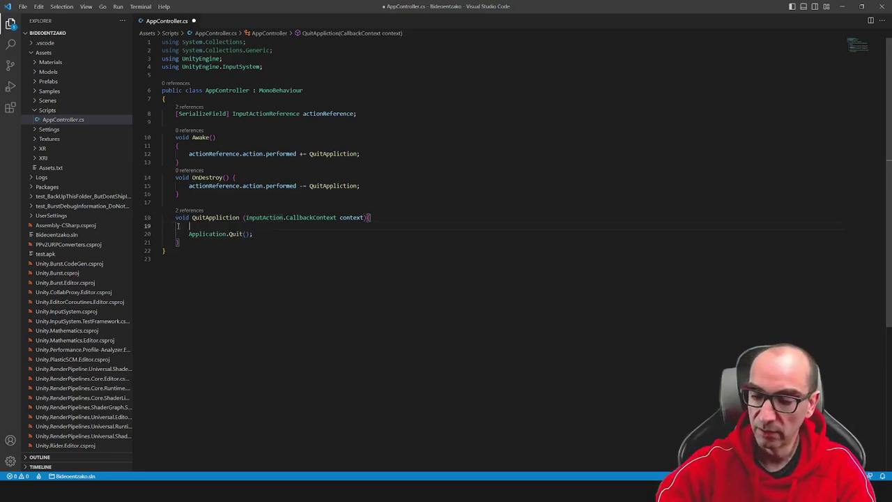
pyautogui.write('de')
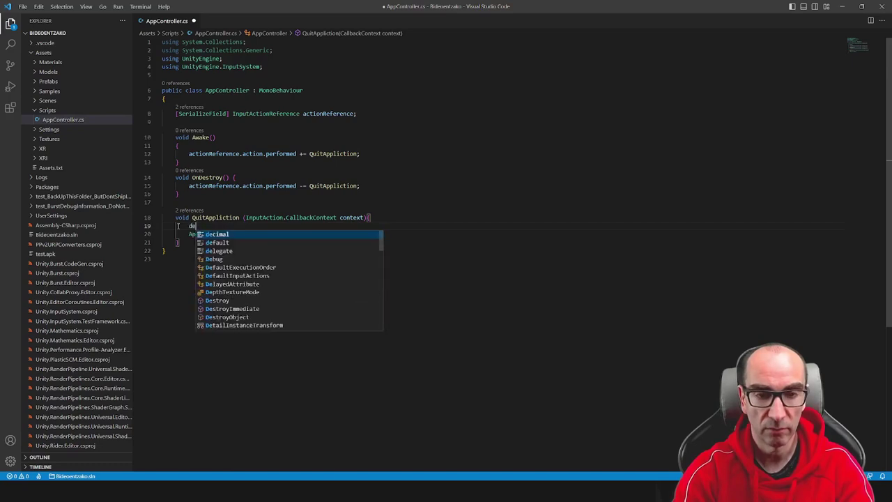
pyautogui.press('Down')
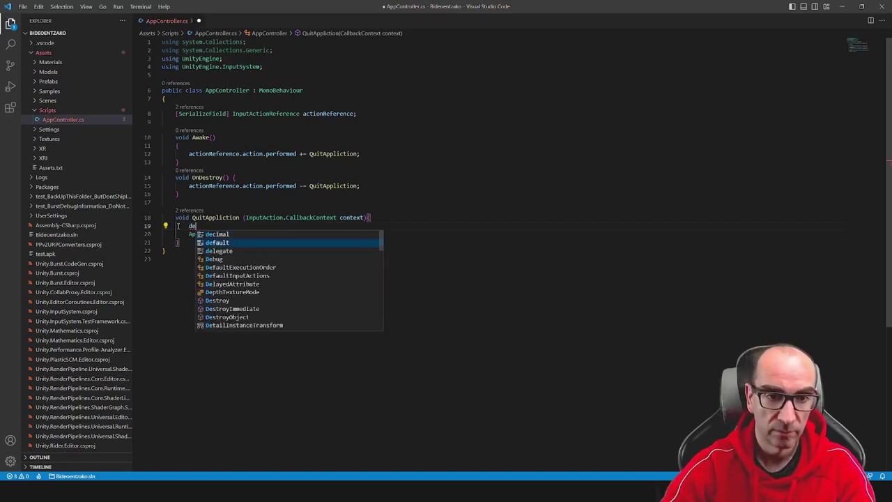
pyautogui.press('Down')
pyautogui.press('Down')
pyautogui.press('Return')
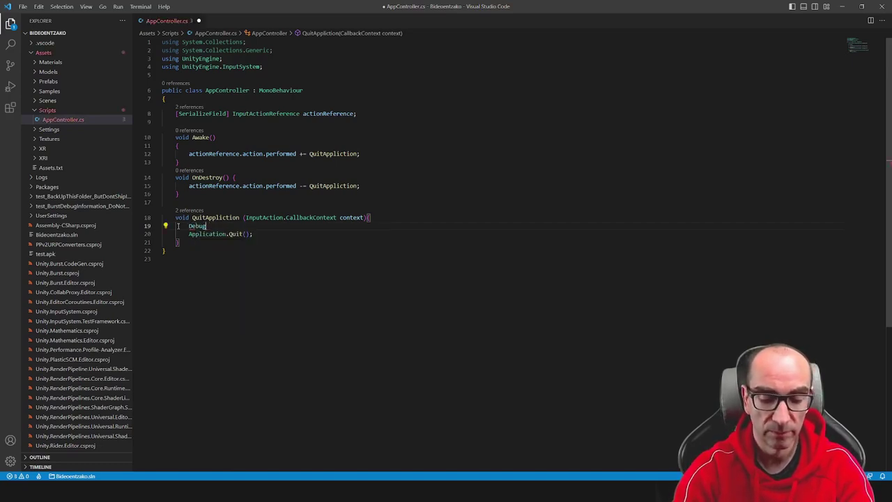
pyautogui.write('.l')
pyautogui.press('Return')
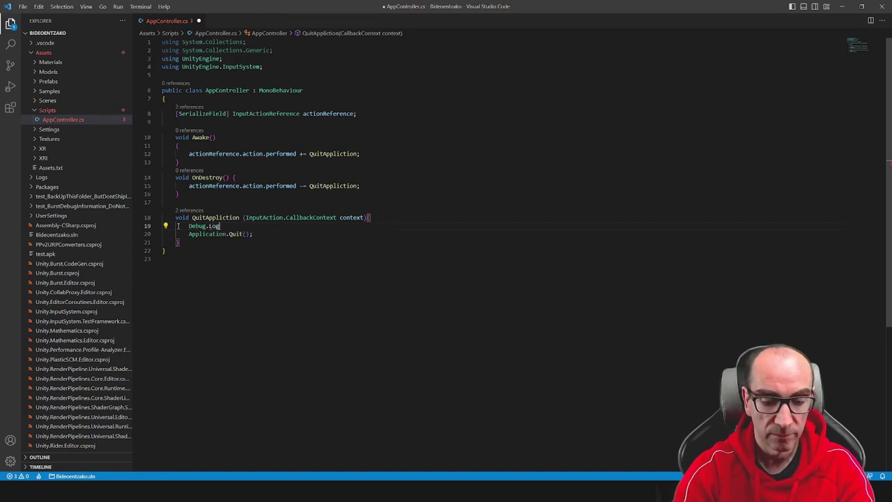
pyautogui.write('("')
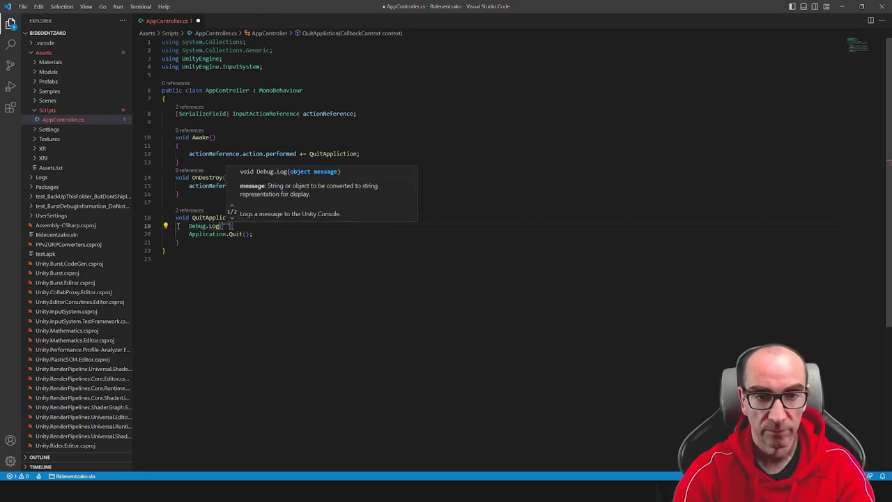
pyautogui.write('Function ca')
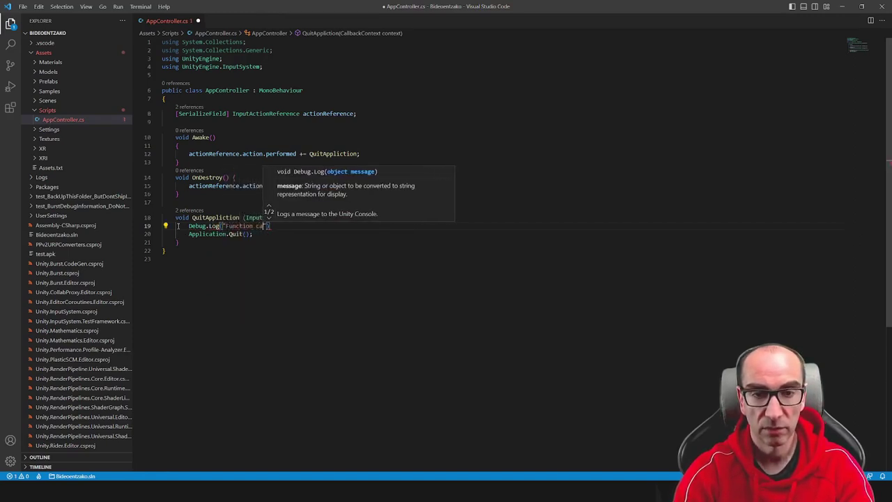
pyautogui.write('lled")')
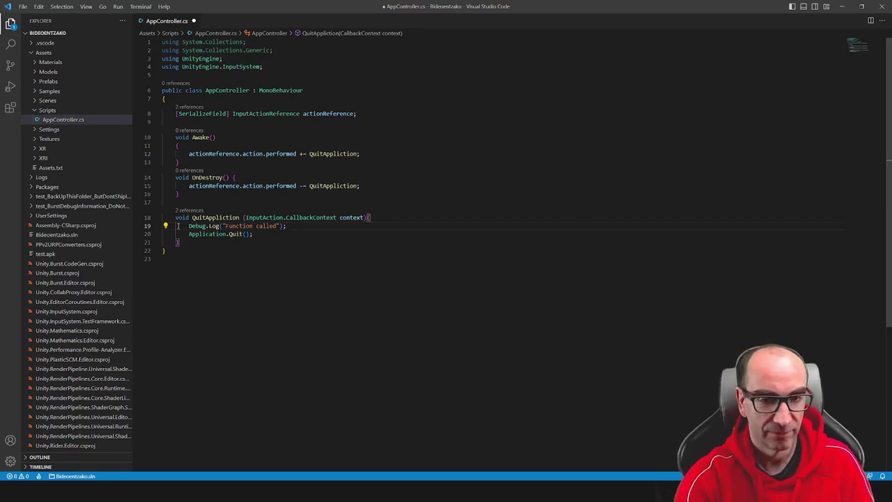
pyautogui.hotkey('ctrl', 's')
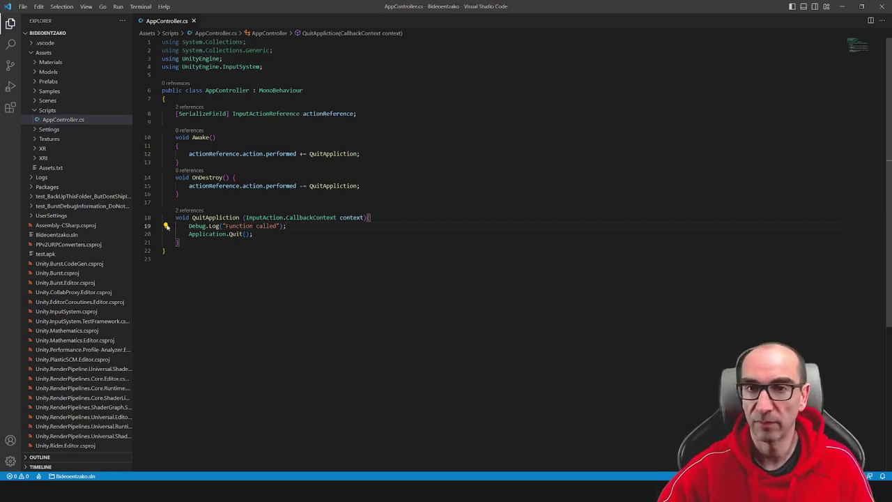
# Step: Bring Unity forward, run and stop play mode, and view the Function called log in the Console
pyautogui.click(842, 6)
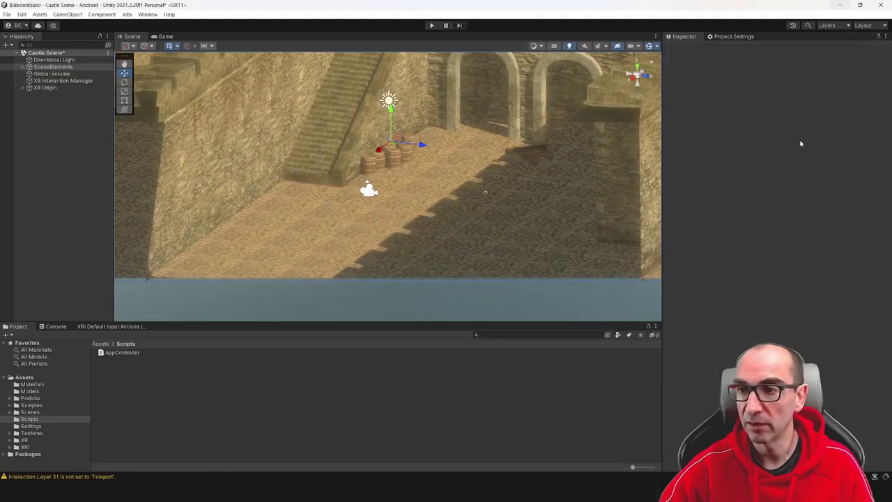
pyautogui.click(432, 26)
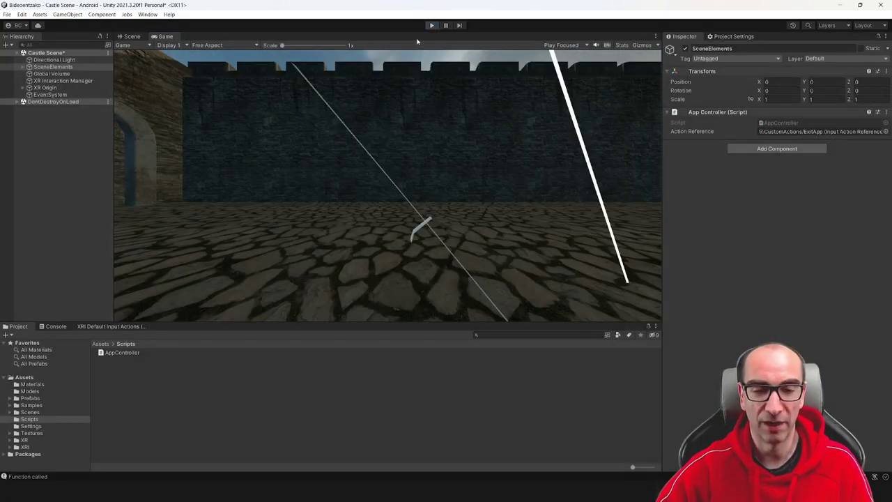
pyautogui.click(431, 25)
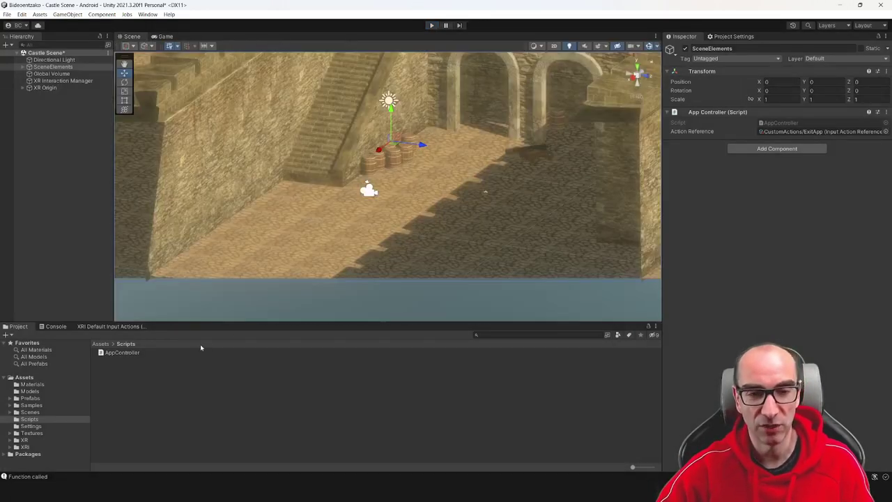
pyautogui.click(56, 326)
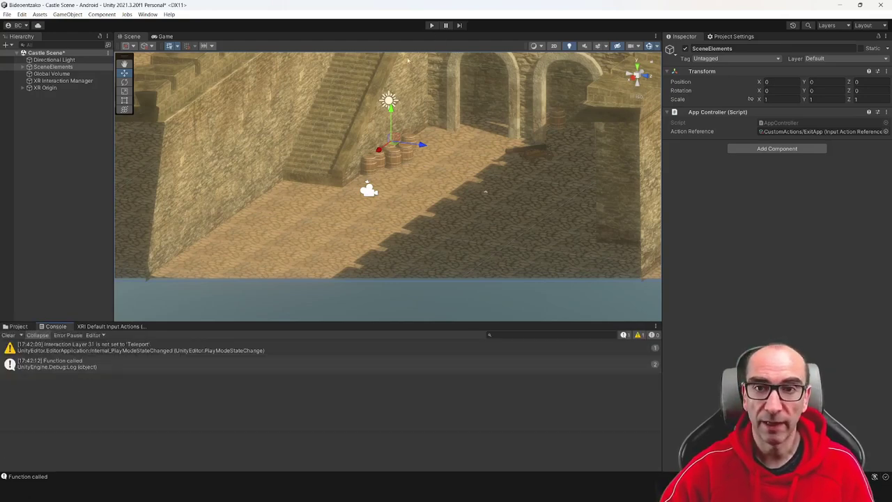
# Step: Run play mode again to test the controller button, stop it, and switch to VS Code
pyautogui.click(431, 25)
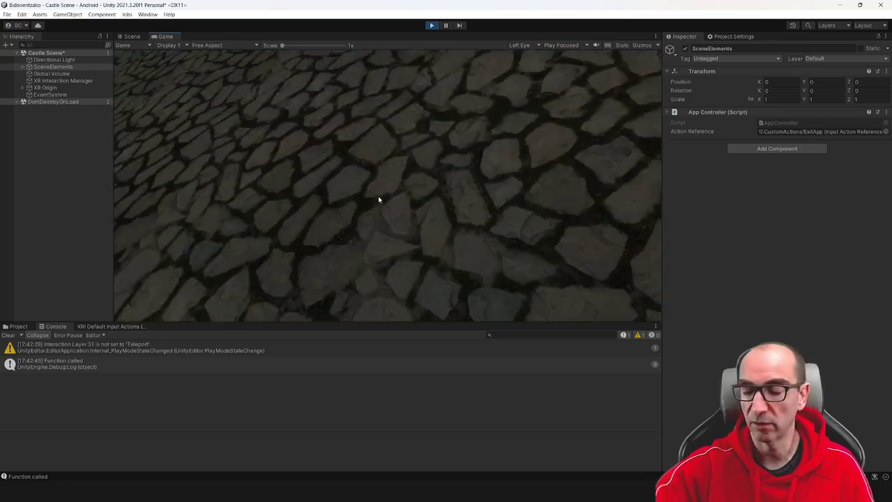
pyautogui.click(430, 26)
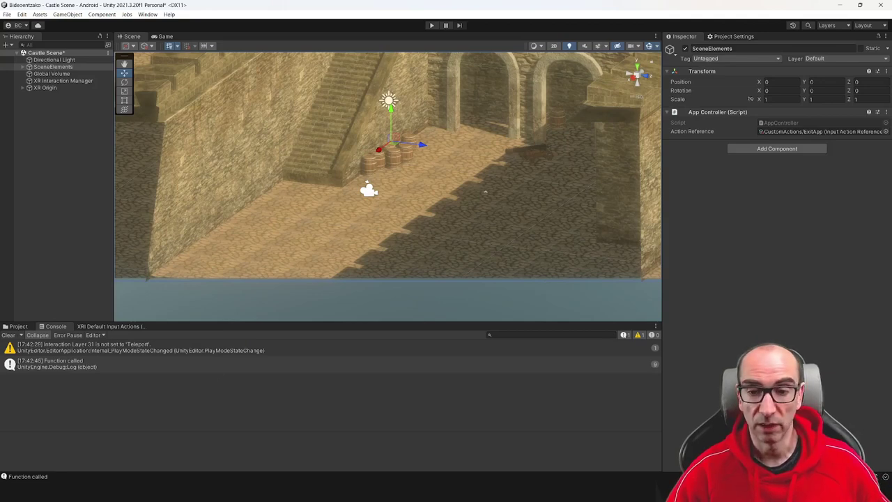
pyautogui.hotkey('alt', 'Tab')
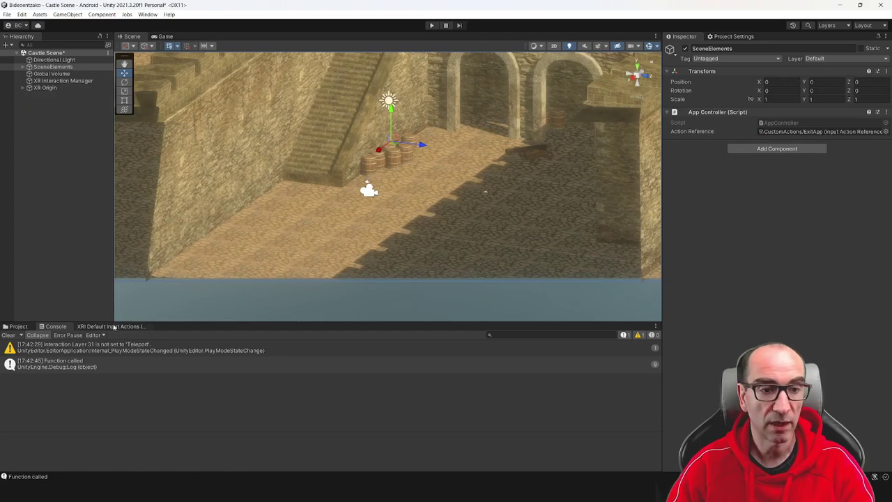
# Step: Clear the Console, return to XRI Default Input Actions, and list interactions for ExitApp's binding
pyautogui.click(114, 327)
pyautogui.click(56, 327)
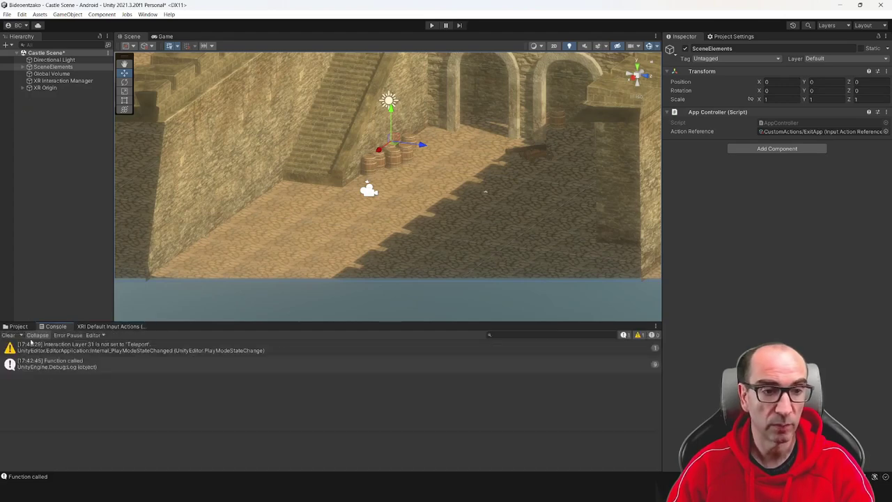
pyautogui.click(13, 335)
pyautogui.click(122, 326)
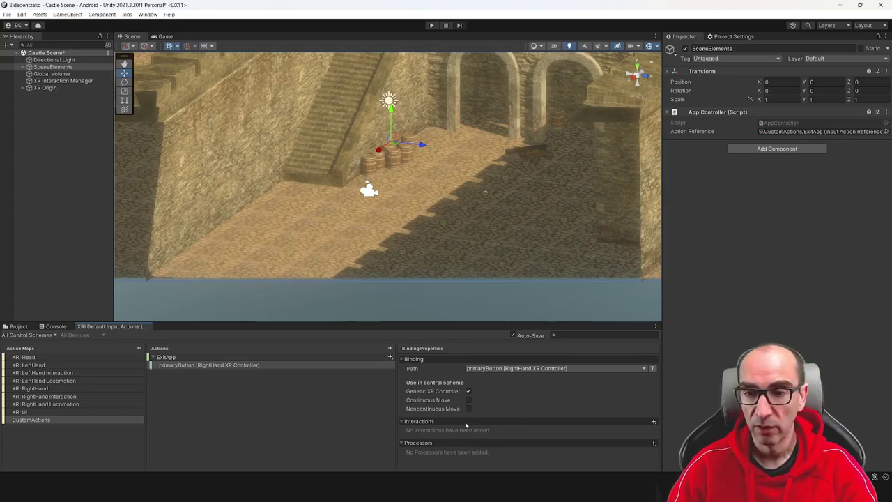
pyautogui.click(653, 422)
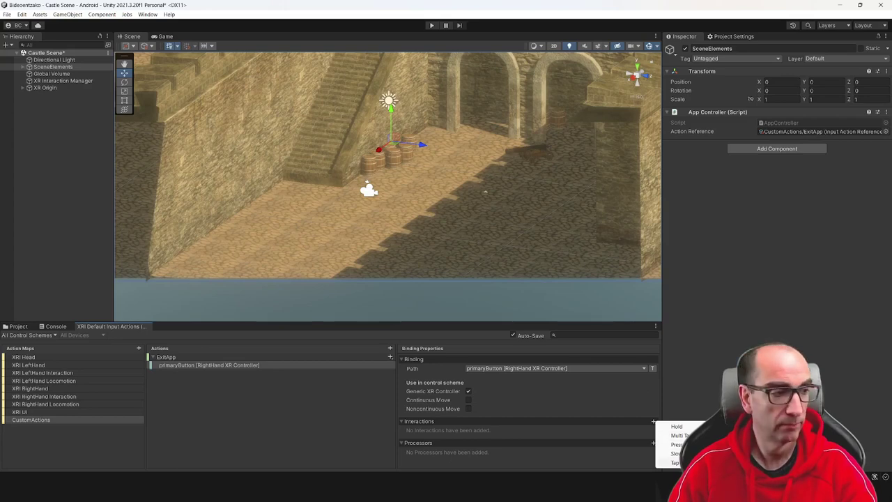
# Step: Give ExitApp's primaryButton binding a Hold interaction with Hold Time 2, then switch to VS Code
pyautogui.click(677, 425)
pyautogui.scroll(-3, 607, 407)
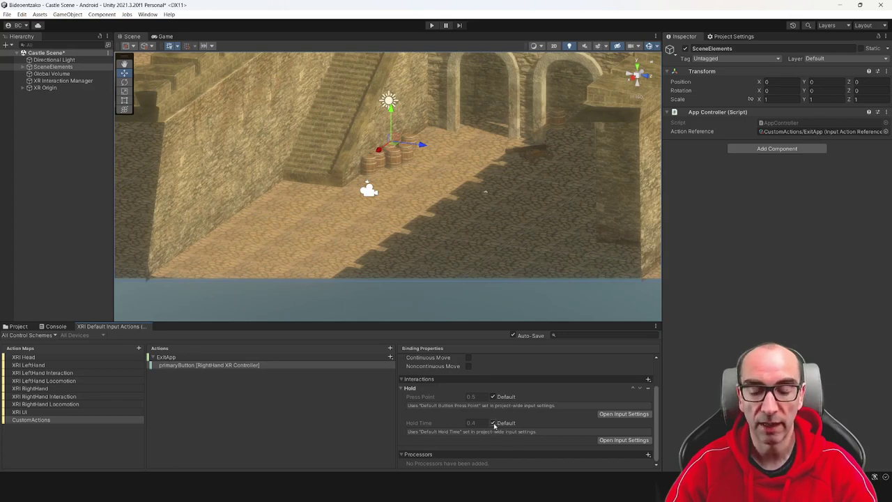
pyautogui.click(493, 423)
pyautogui.click(480, 441)
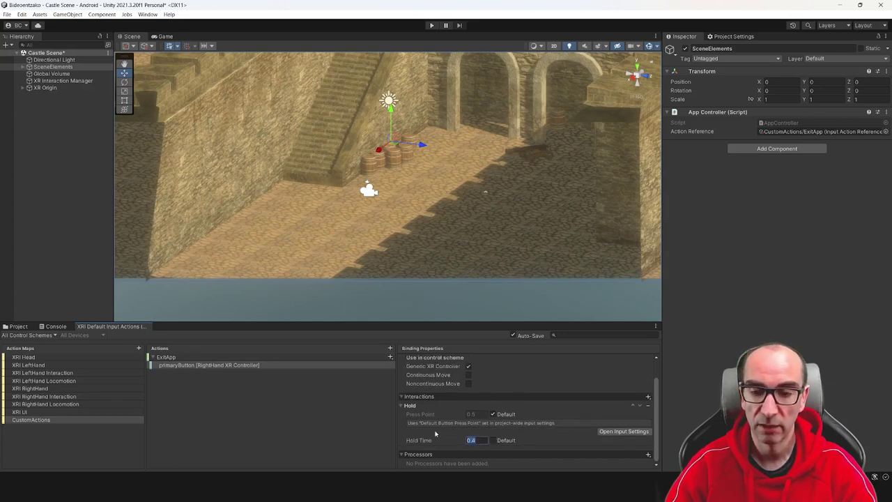
pyautogui.write('2')
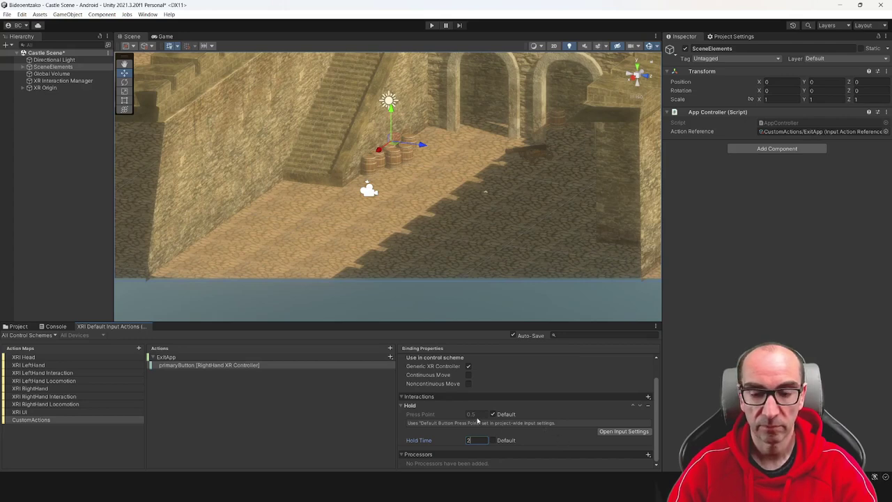
pyautogui.click(325, 418)
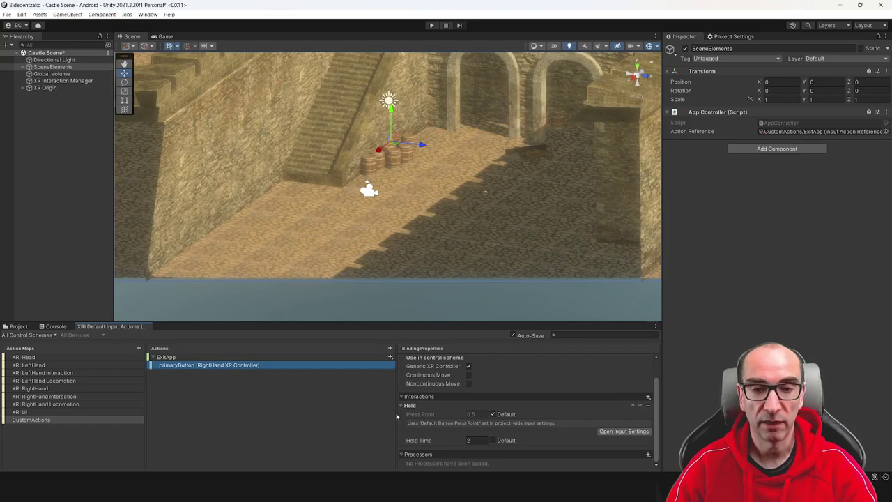
pyautogui.hotkey('alt', 'Tab')
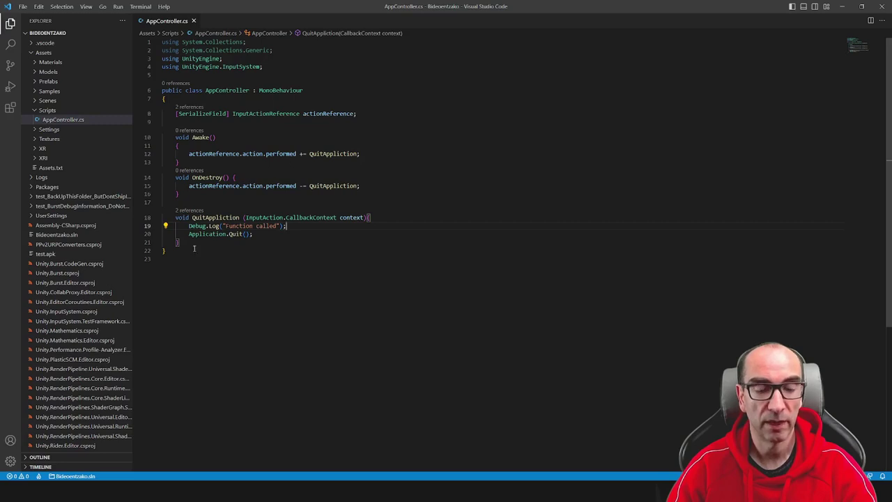
# Step: Duplicate the QuitAppliction method and change the original's log text to "Quit application"
pyautogui.moveTo(183, 244); pyautogui.dragTo(163, 202)
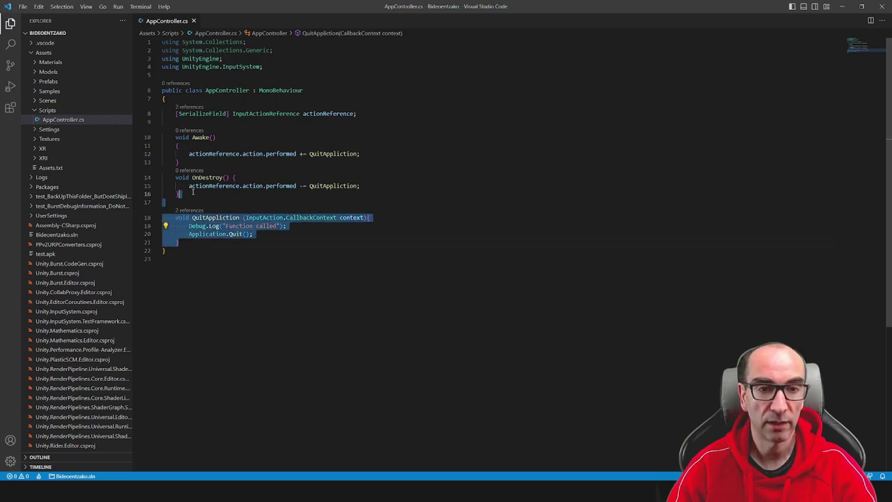
pyautogui.hotkey('ctrl', 'c')
pyautogui.click(209, 250)
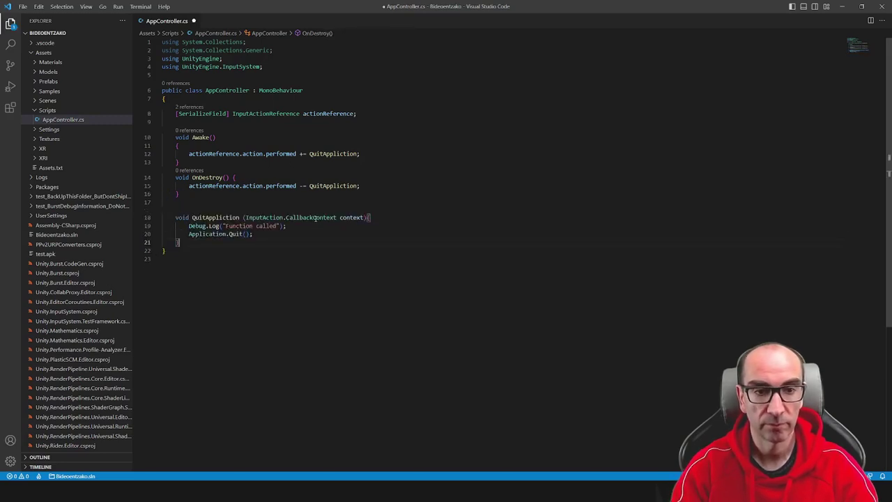
pyautogui.hotkey('ctrl', 'v')
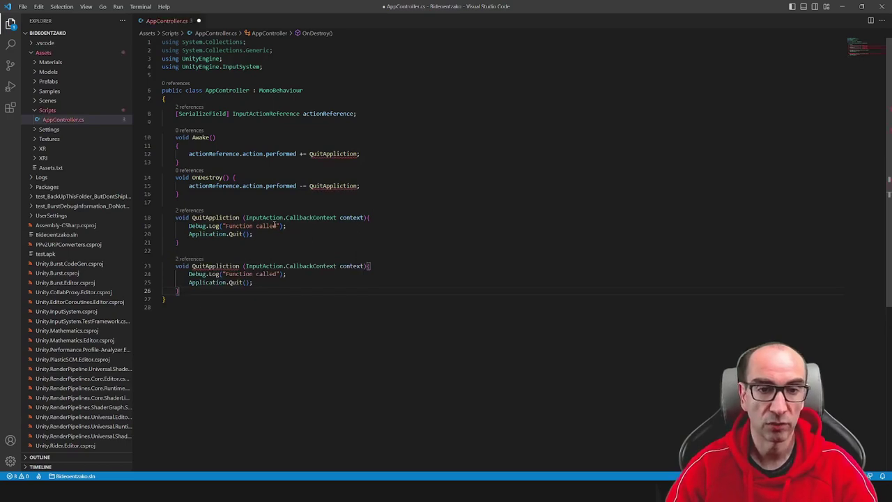
pyautogui.click(275, 225)
pyautogui.doubleClick(272, 226)
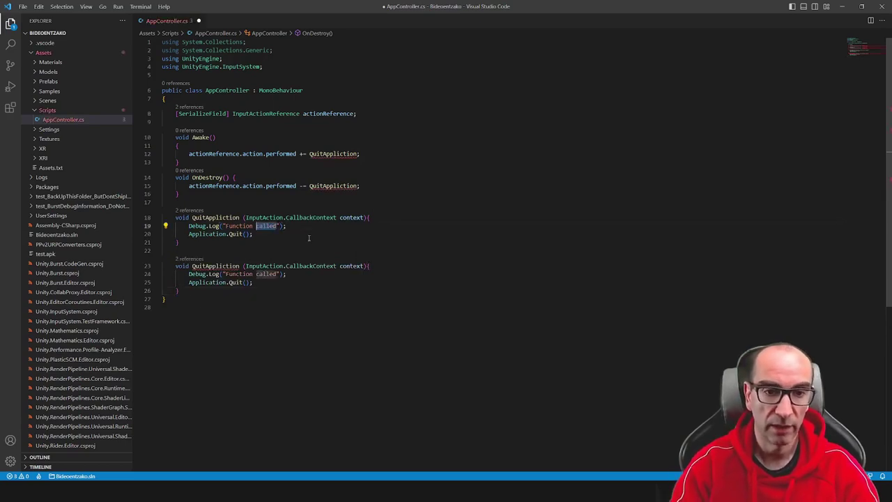
pyautogui.hotkey('shift', 'alt', 'Right')
pyautogui.press('BackSpace')
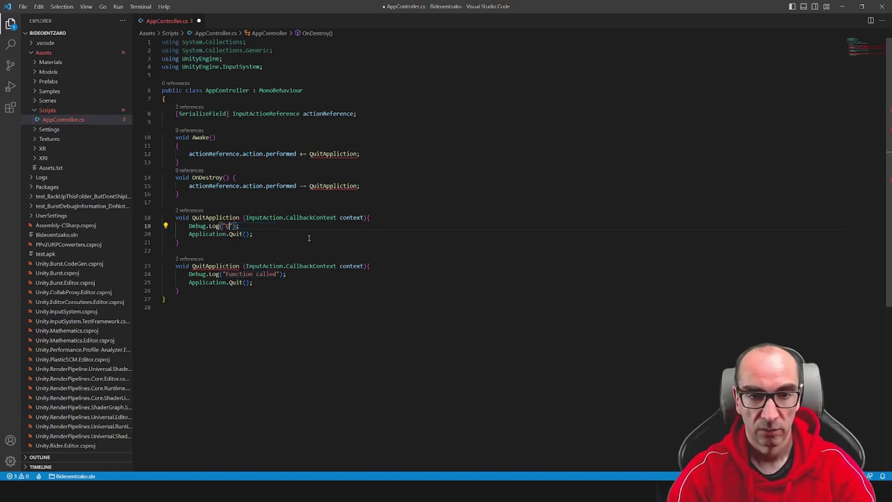
pyautogui.write('Quit appl')
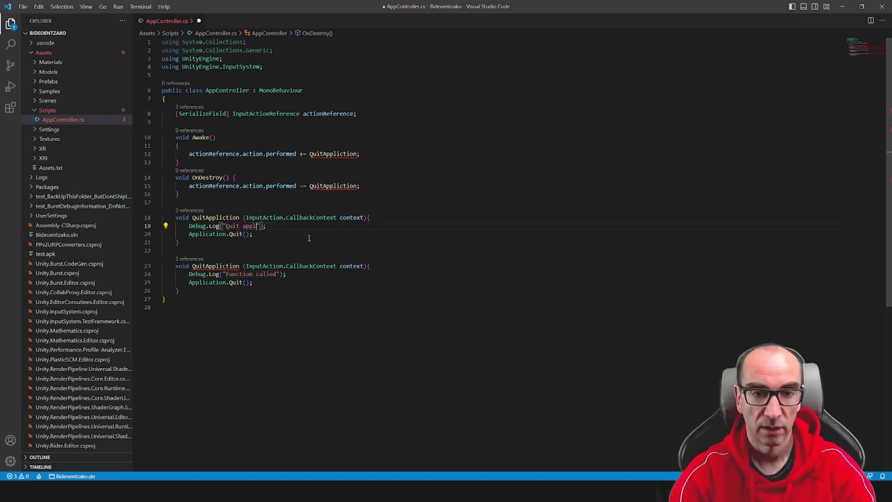
pyautogui.write('ication')
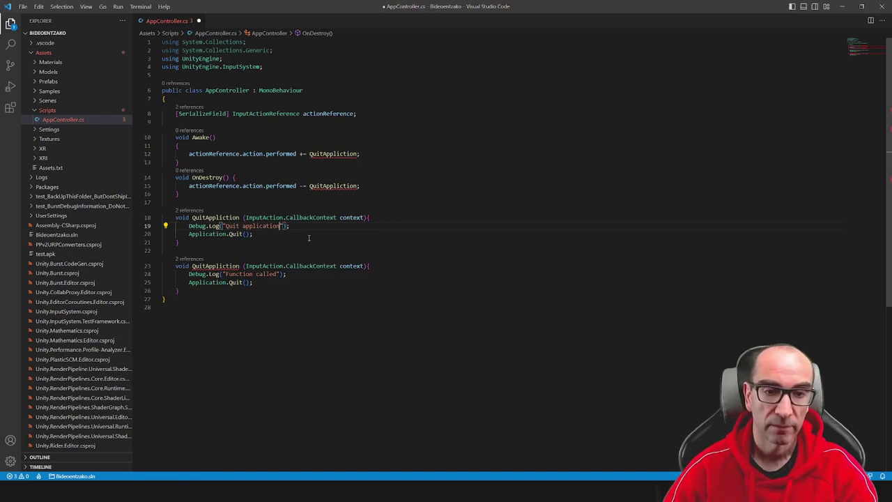
# Step: Rename the copy to Feedback, make it log "Sending feedback", and remove its Application.Quit() call
pyautogui.click(242, 265)
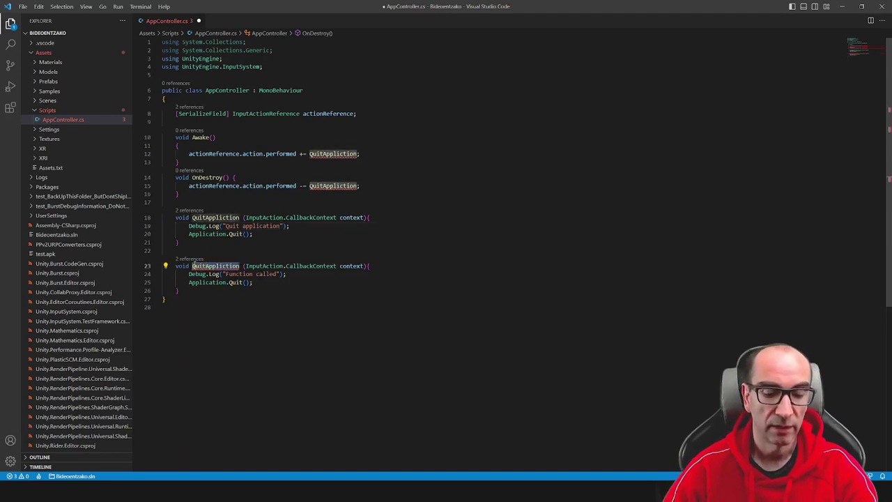
pyautogui.doubleClick(193, 266)
pyautogui.press('BackSpace')
pyautogui.write('Fee')
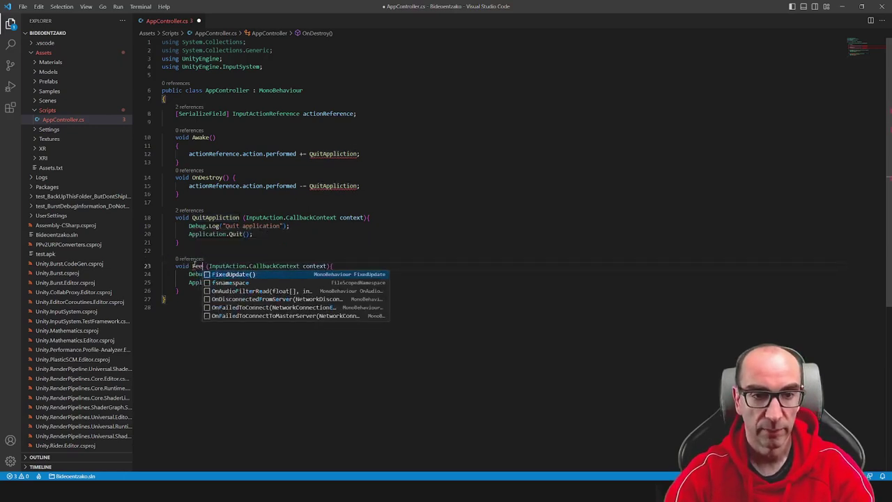
pyautogui.write('dback')
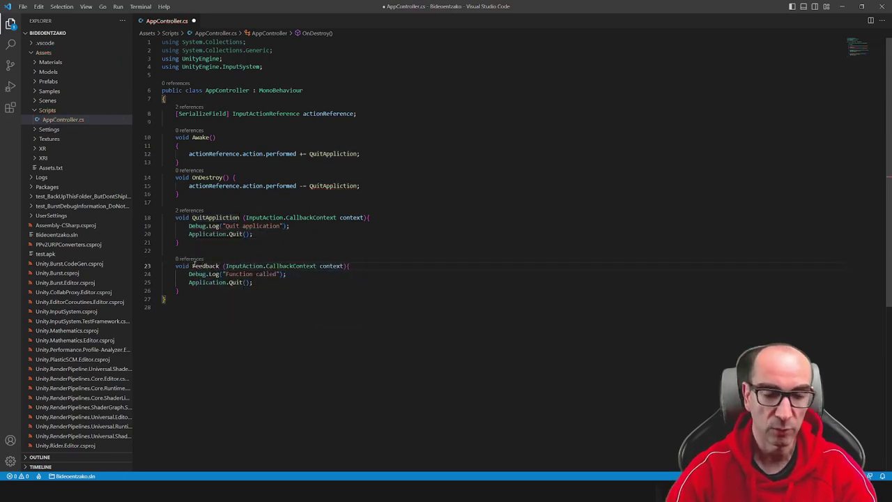
pyautogui.press('Down')
pyautogui.press('Right')
pyautogui.press('Right')
pyautogui.hotkey('ctrl', 'shift', 'Right')
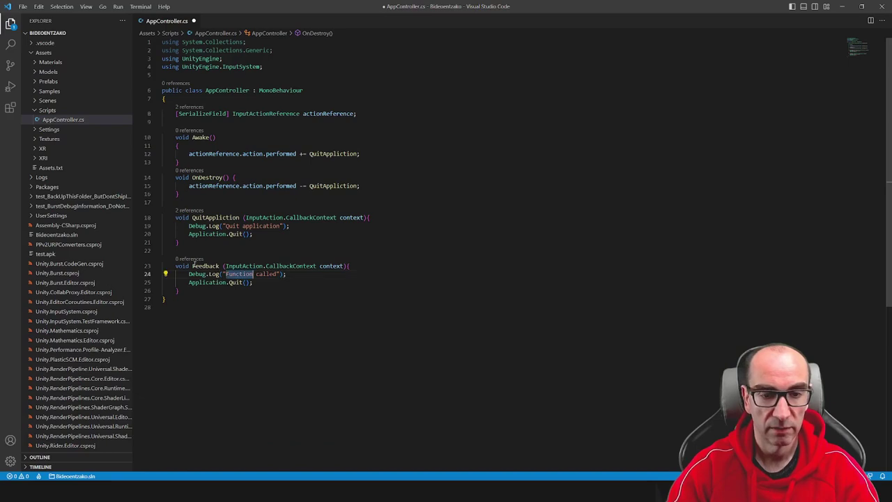
pyautogui.hotkey('ctrl', 'shift', 'Right')
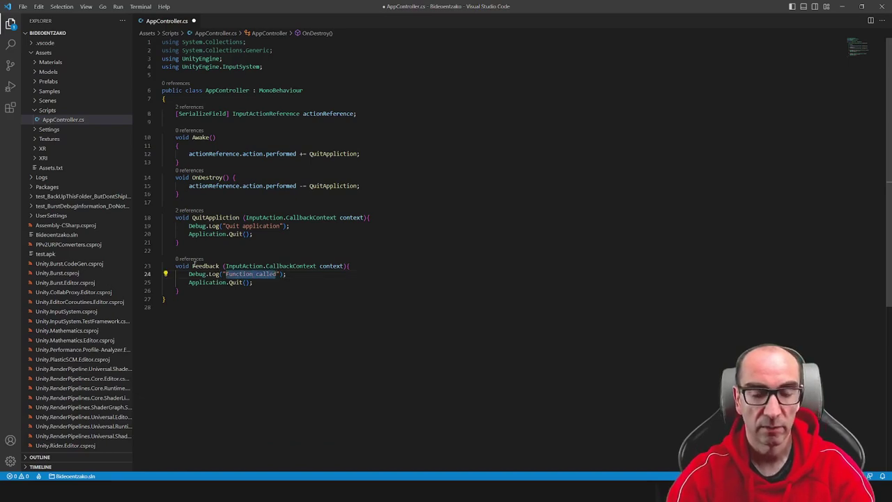
pyautogui.write('Sending ')
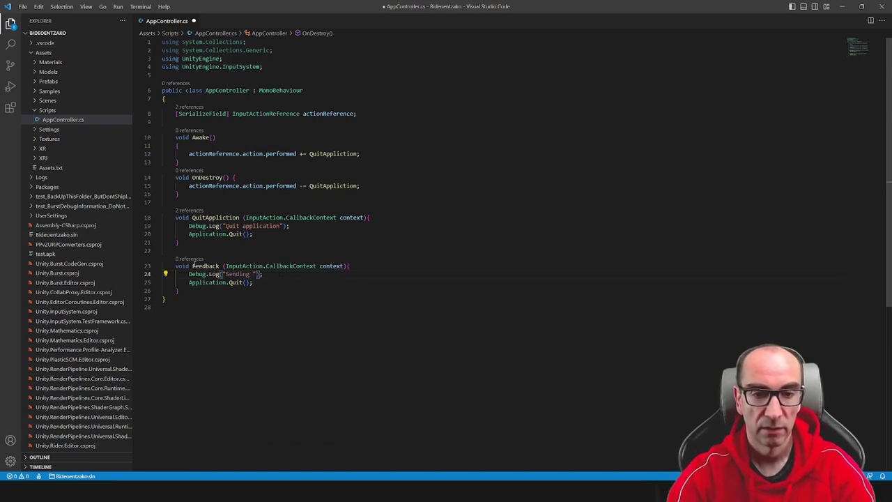
pyautogui.write('feedback')
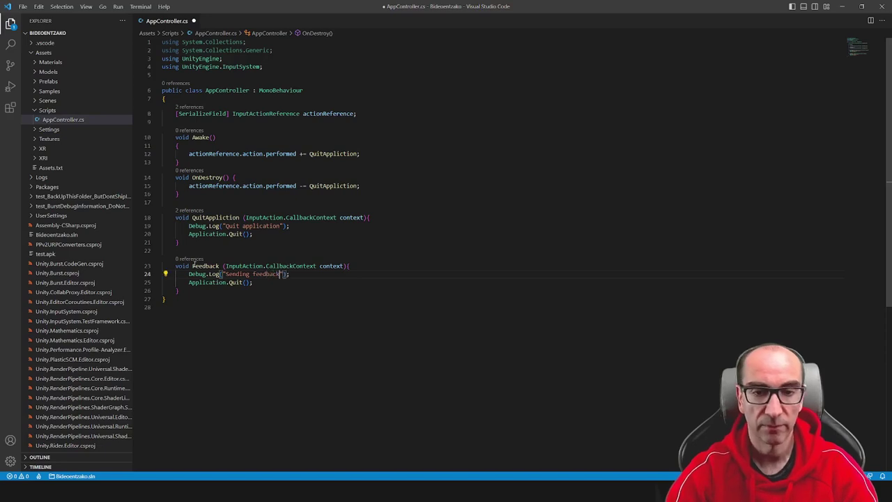
pyautogui.press('End')
pyautogui.hotkey('shift', 'Down')
pyautogui.press('BackSpace')
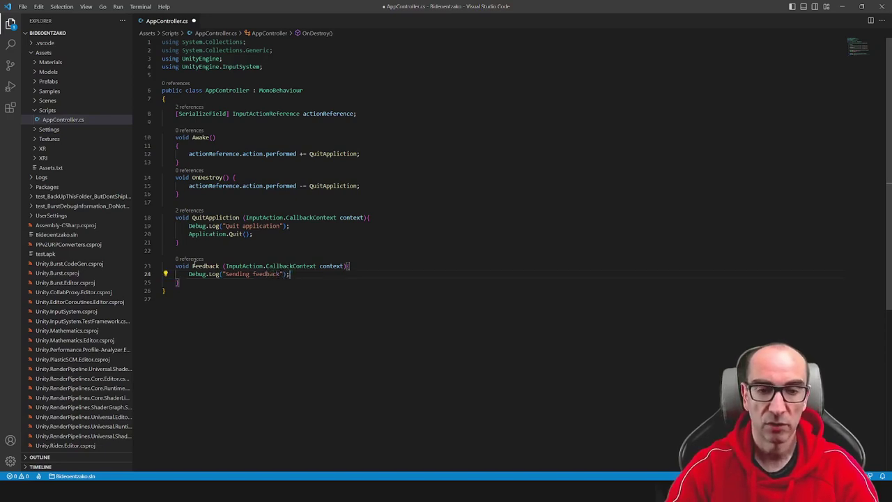
pyautogui.press('Up')
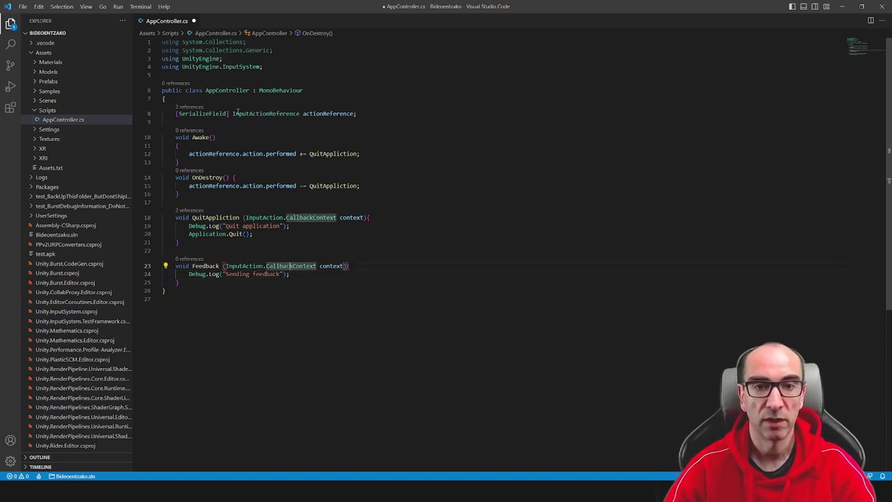
# Step: Add 'actionReference.action.started += Feedback;' as a new line in Awake
pyautogui.click(219, 145)
pyautogui.press('Return')
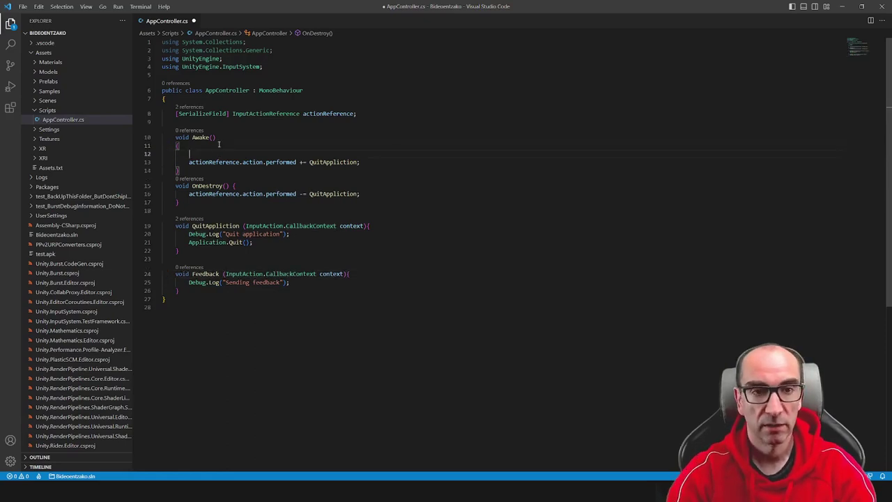
pyautogui.write('action')
pyautogui.press('Tab')
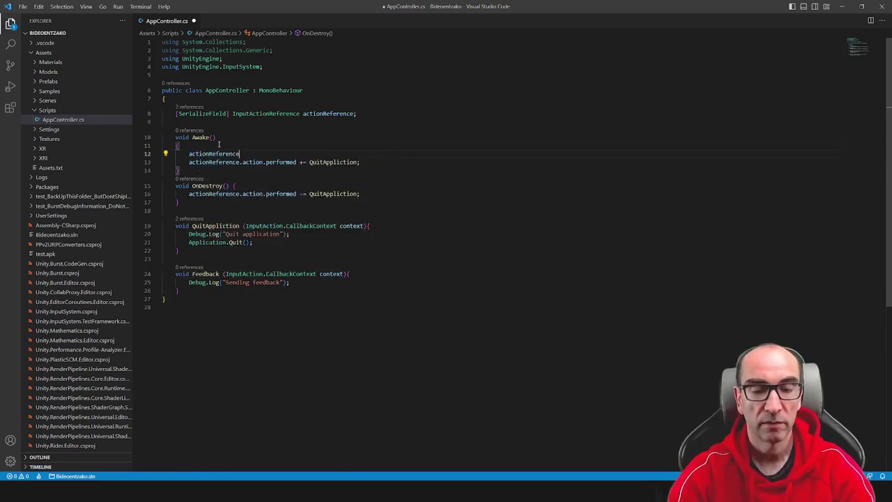
pyautogui.write('.ac')
pyautogui.press('Tab')
pyautogui.write('.')
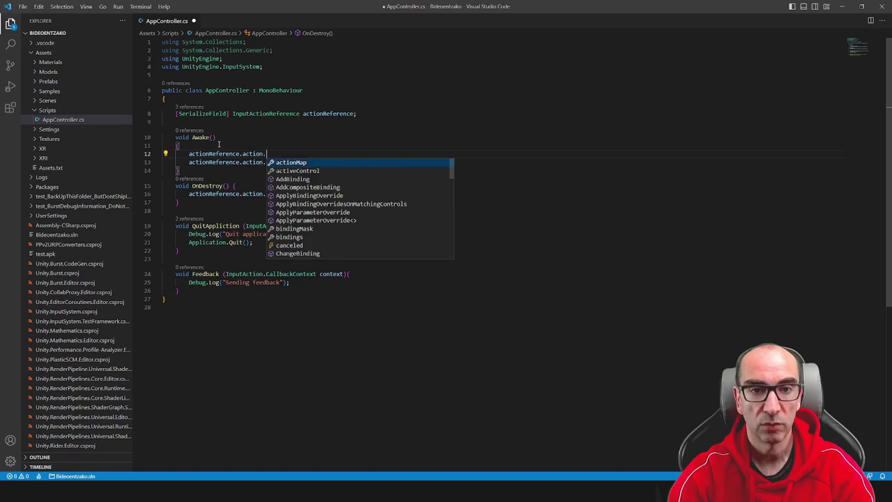
pyautogui.write('sta')
pyautogui.press('Tab')
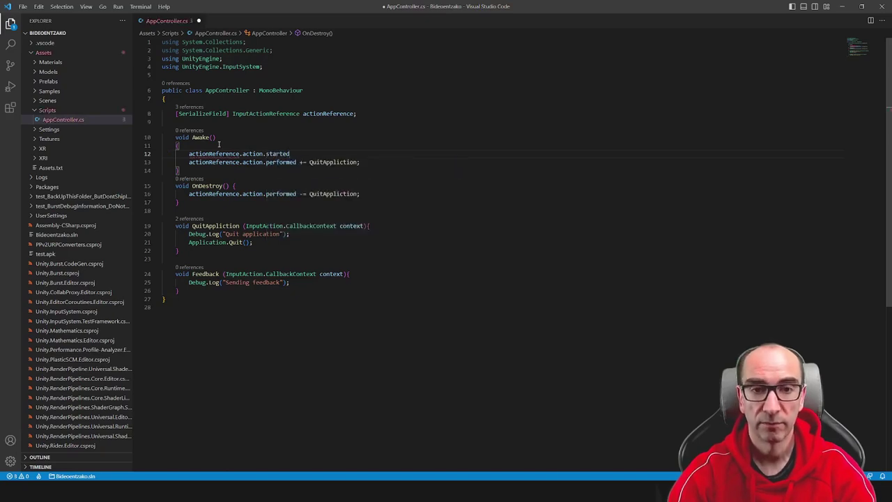
pyautogui.write(' += ')
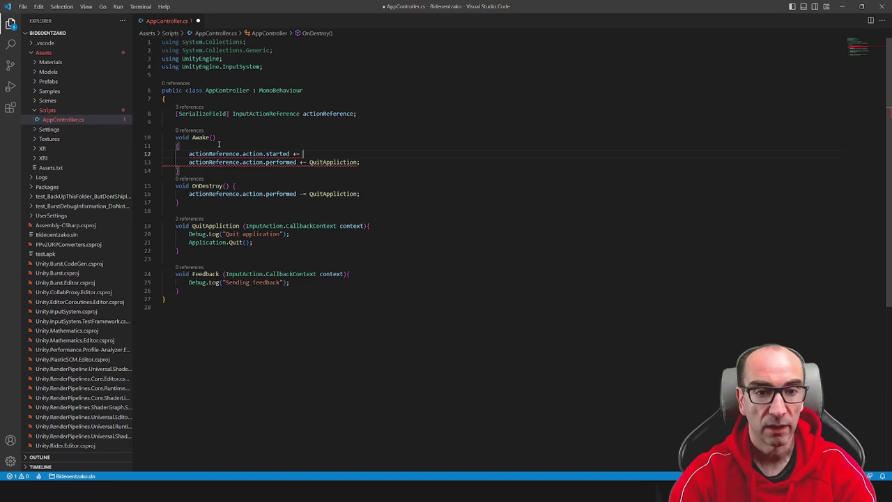
pyautogui.write('Fe')
pyautogui.press('Tab')
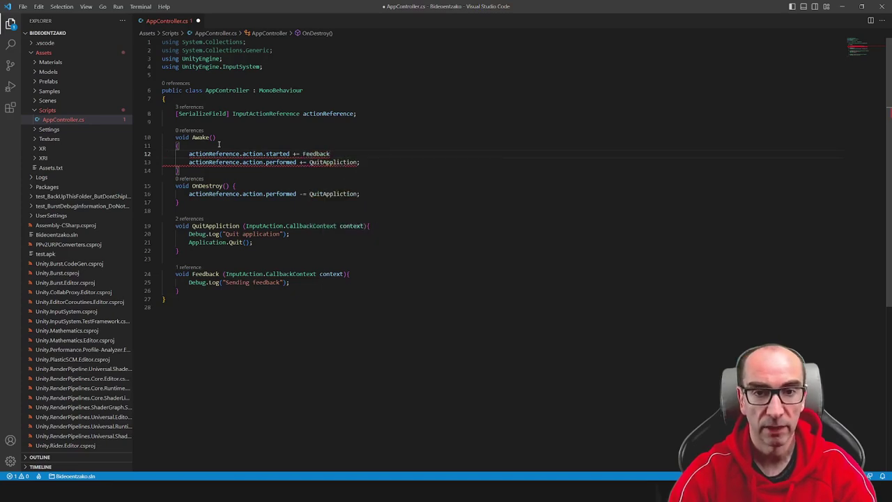
pyautogui.write(';')
# Step: Copy that line into OnDestroy with -= instead of +=, save the script, and return to Unity
pyautogui.hotkey('shift', 'Up')
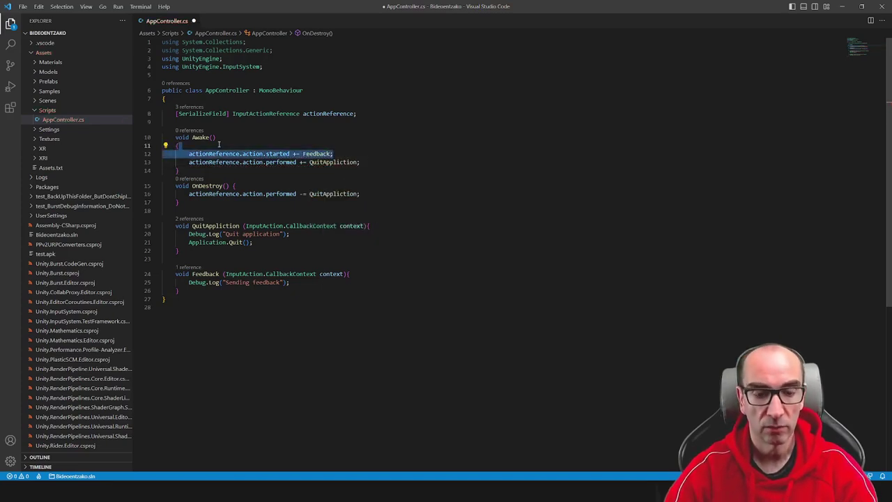
pyautogui.hotkey('ctrl', 'c')
pyautogui.press('Escape')
pyautogui.press('Down')
pyautogui.press('Down')
pyautogui.press('Down')
pyautogui.hotkey('ctrl', 'v')
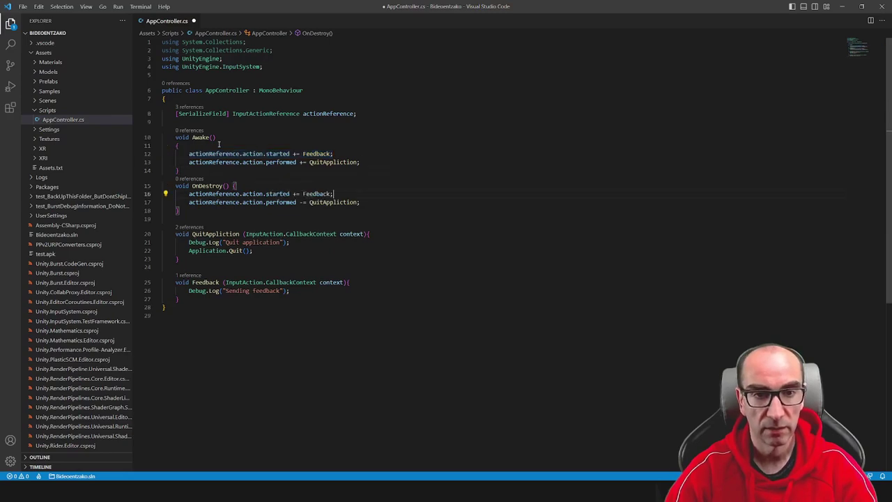
pyautogui.hotkey('ctrl', 'Left')
pyautogui.hotkey('ctrl', 'Left')
pyautogui.hotkey('ctrl', 'Left')
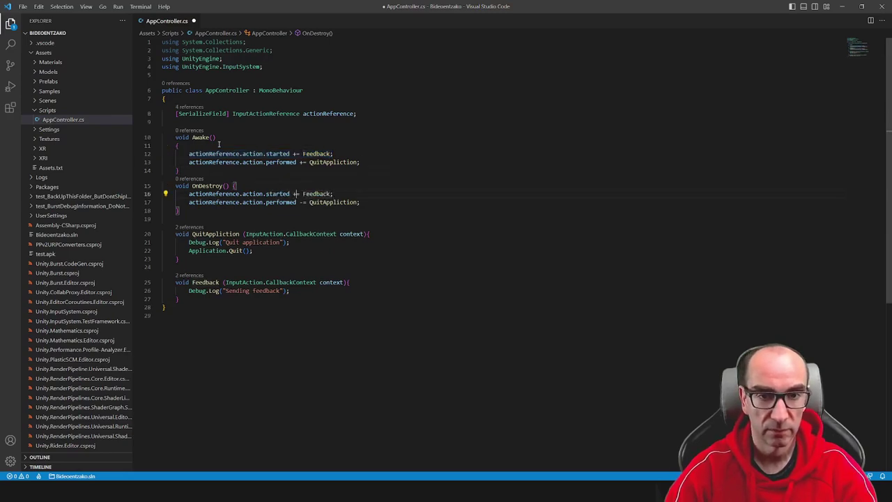
pyautogui.press('BackSpace')
pyautogui.write('-')
pyautogui.hotkey('ctrl', 's')
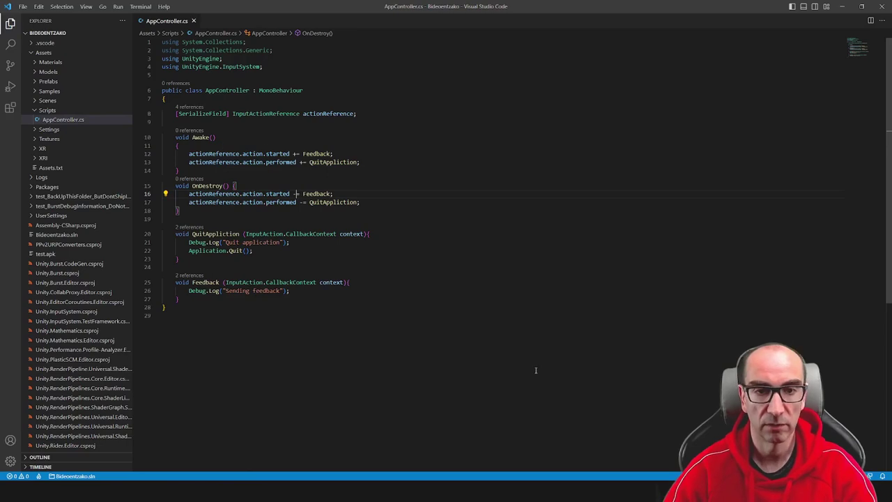
pyautogui.moveTo(546, 472)
pyautogui.click(551, 446)
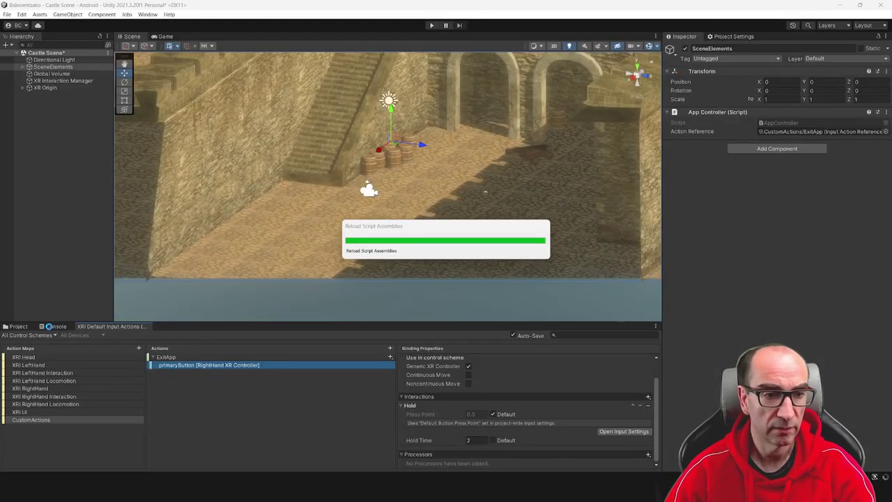
# Step: Show the empty Console once Unity finishes reloading the updated scripts
pyautogui.click(49, 327)
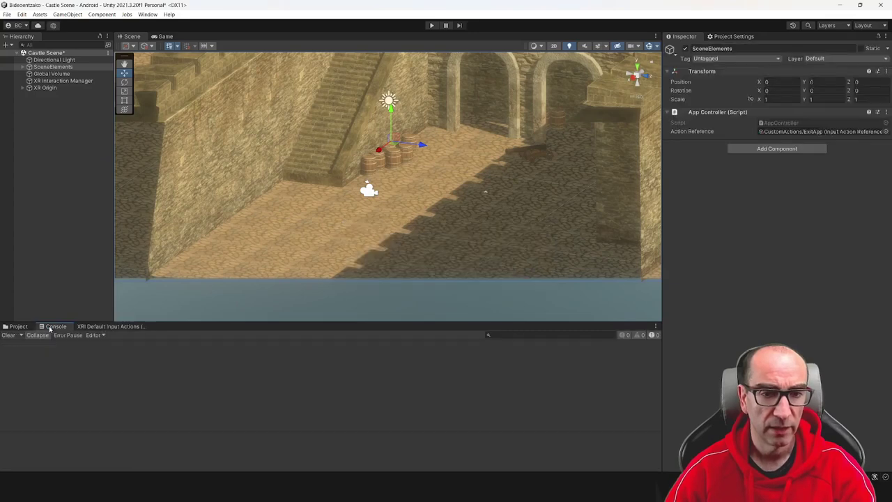
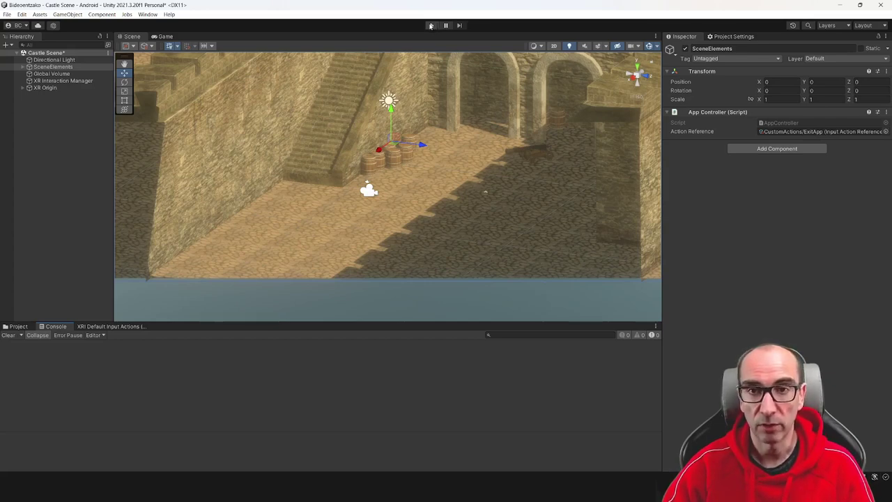
# Step: Play-test the scene to see 'Sending feedback' and 'Quit application' logged, then return to AppController.cs
pyautogui.click(431, 26)
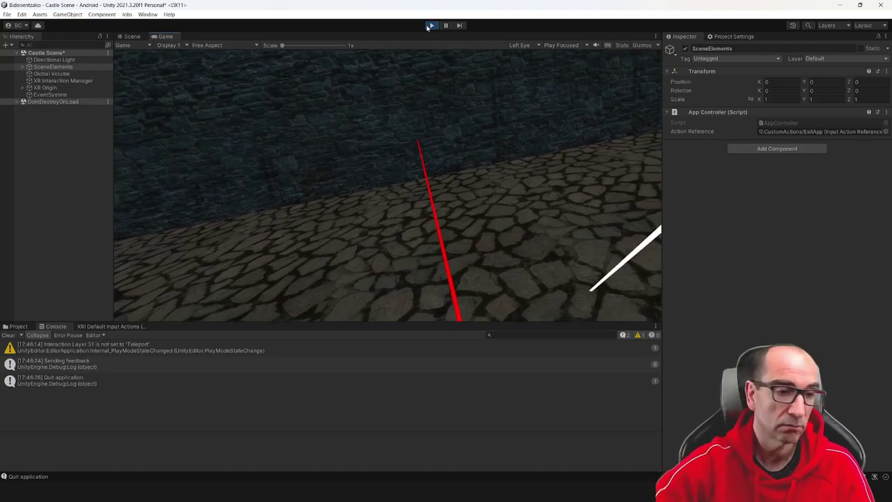
pyautogui.click(431, 26)
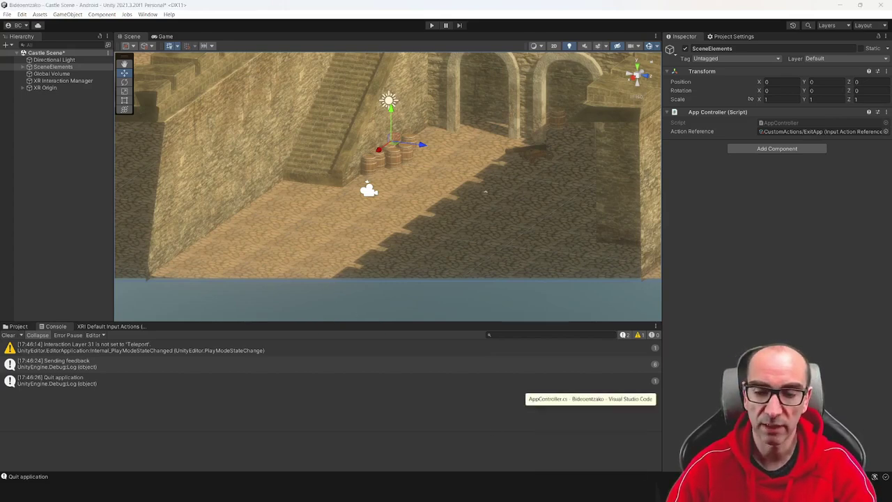
pyautogui.click(591, 439)
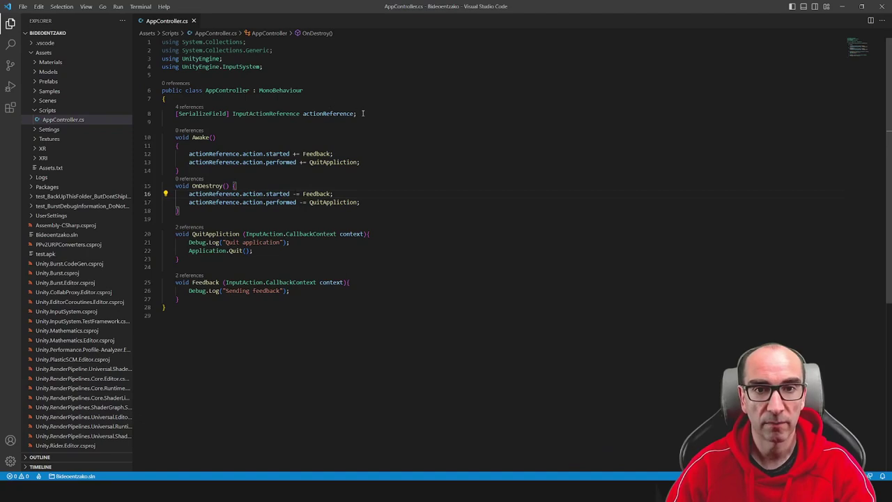
# Step: Start a [SerializeField] field line below the actionReference field
pyautogui.click(362, 113)
pyautogui.press('Return')
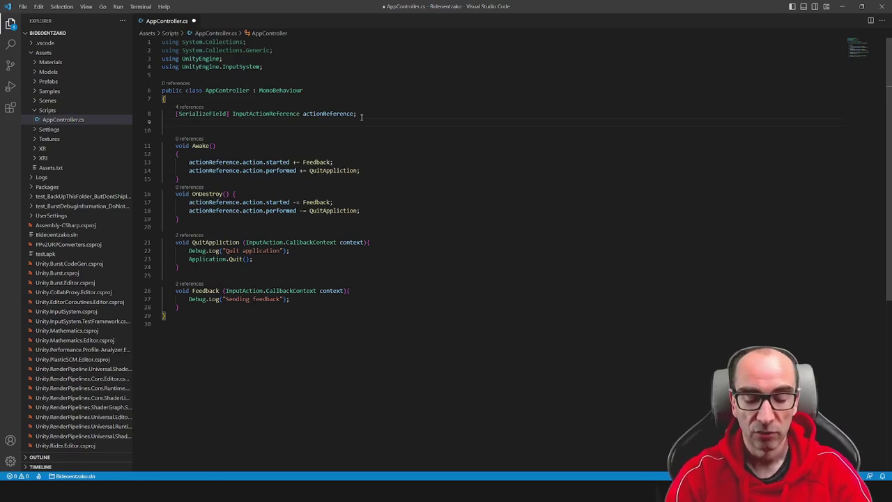
pyautogui.write('[')
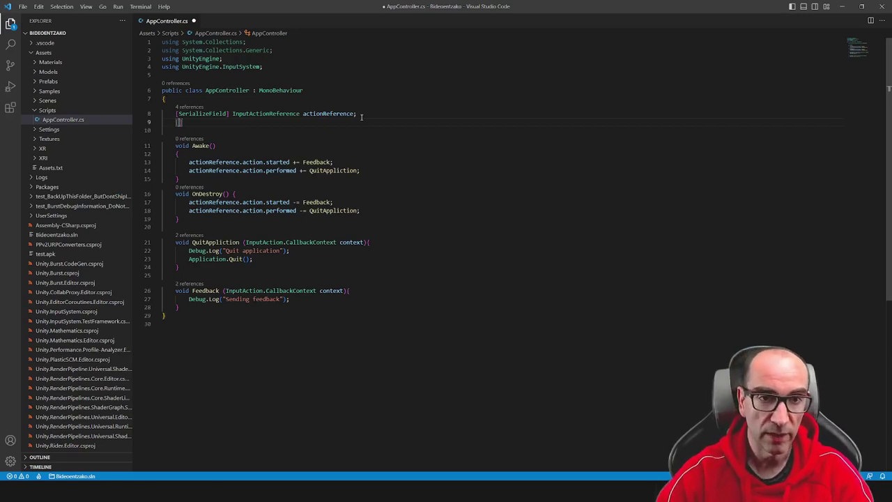
pyautogui.write('Ser')
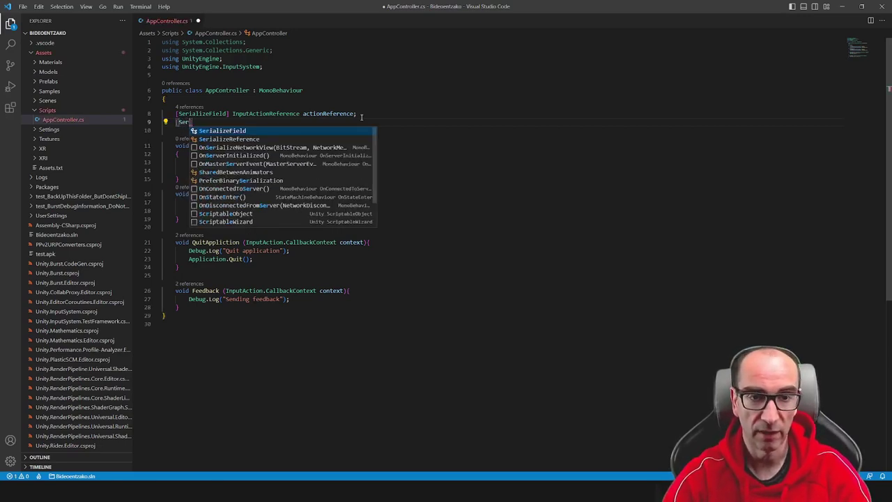
pyautogui.press('Tab')
pyautogui.write('] XR')
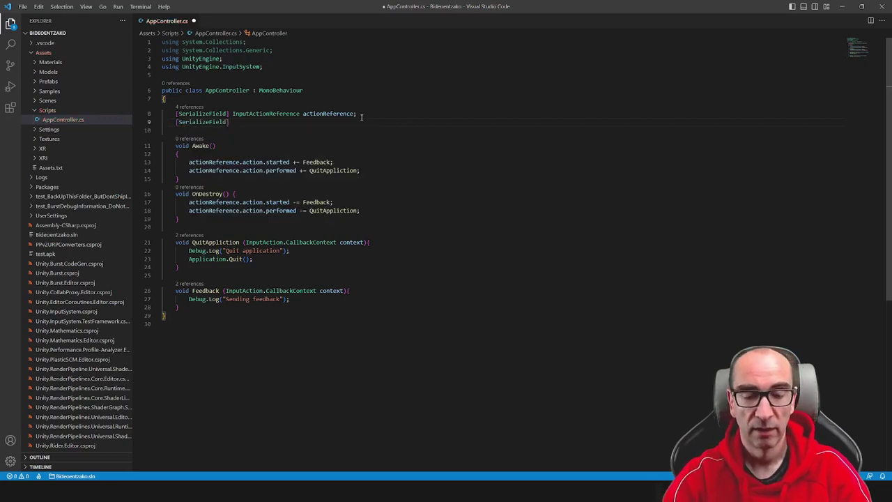
pyautogui.write('BaseController')
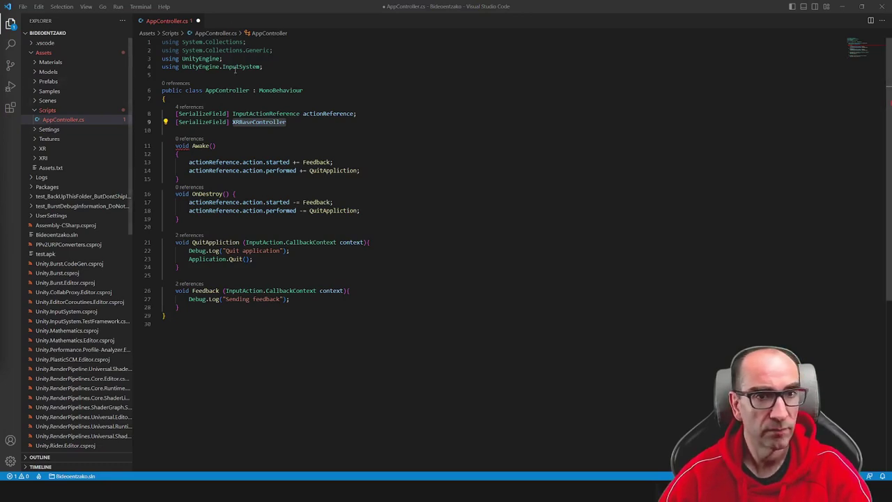
# Step: Add 'using UnityEngine.XR.Interaction.Toolkit;' below the InputSystem using directive
pyautogui.click(270, 67)
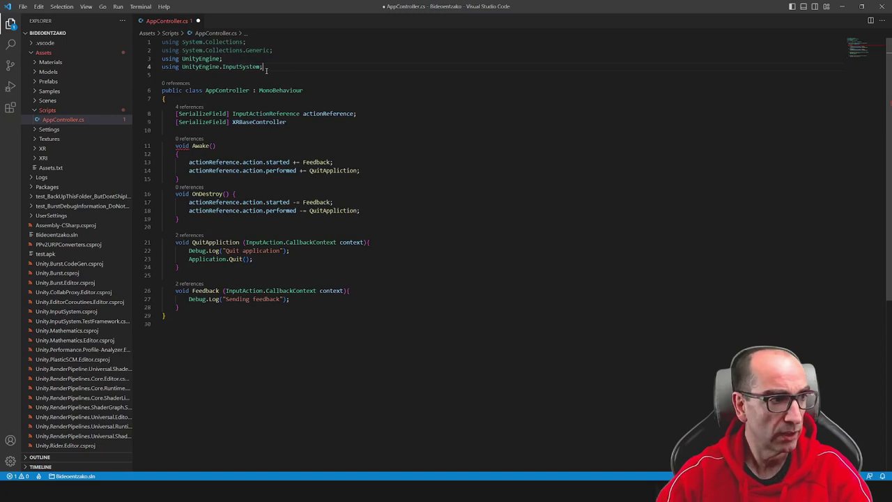
pyautogui.press('Return')
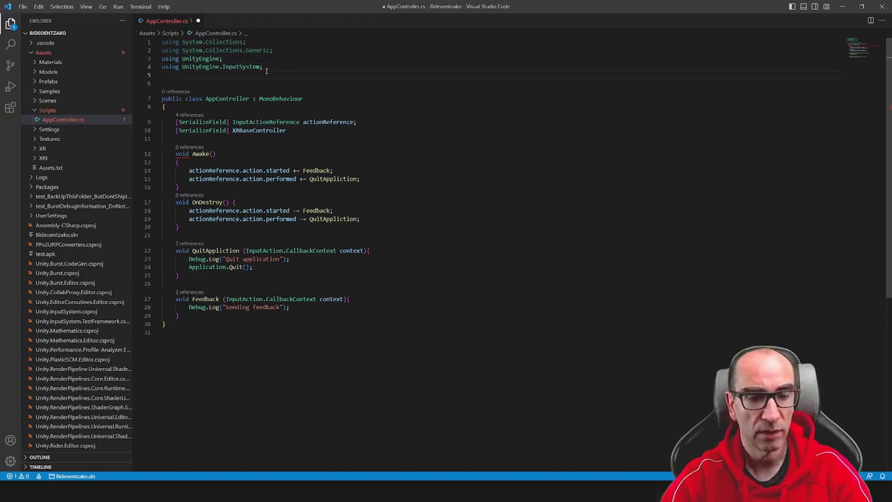
pyautogui.write('usi')
pyautogui.press('Tab')
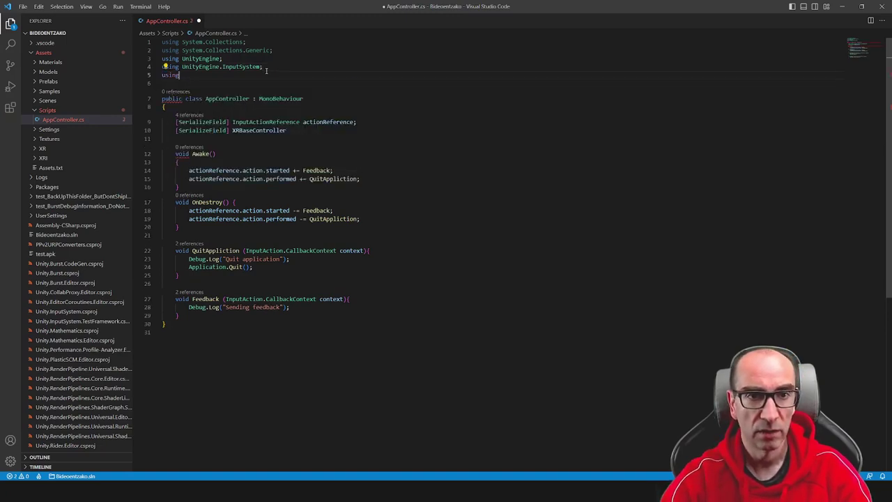
pyautogui.write(' Unit')
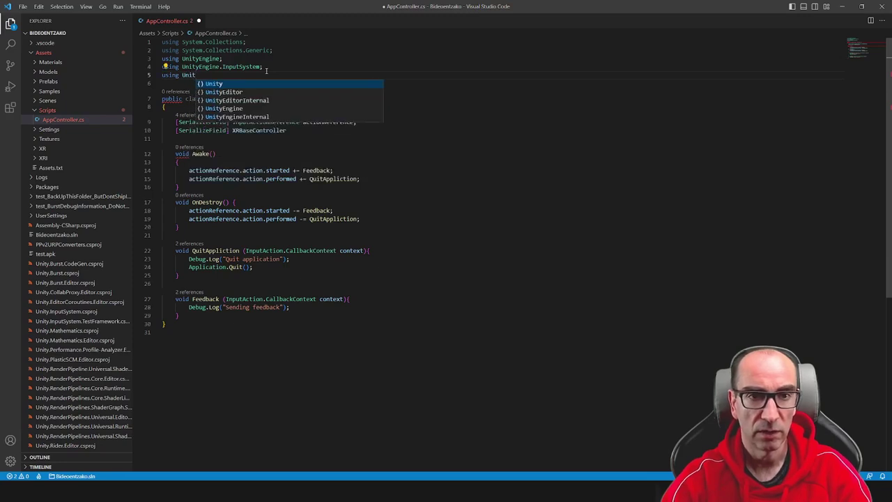
pyautogui.press('Down')
pyautogui.press('Down')
pyautogui.press('Down')
pyautogui.press('Down')
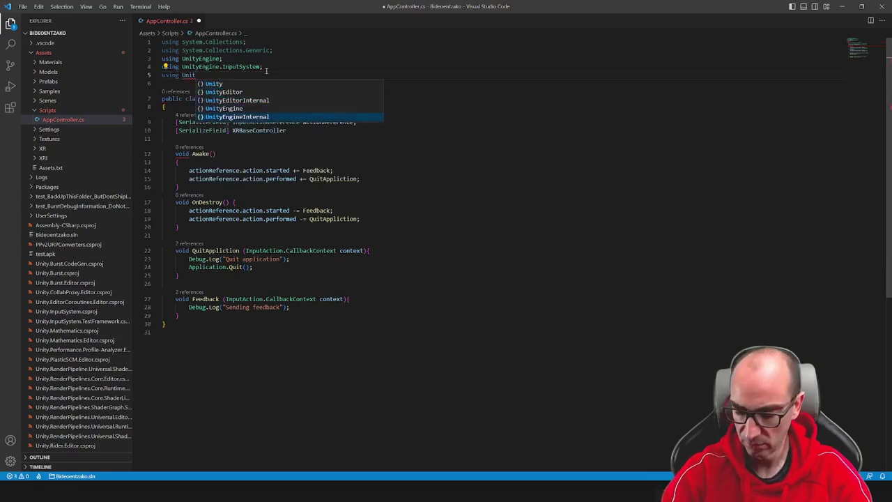
pyautogui.press('Up')
pyautogui.press('Tab')
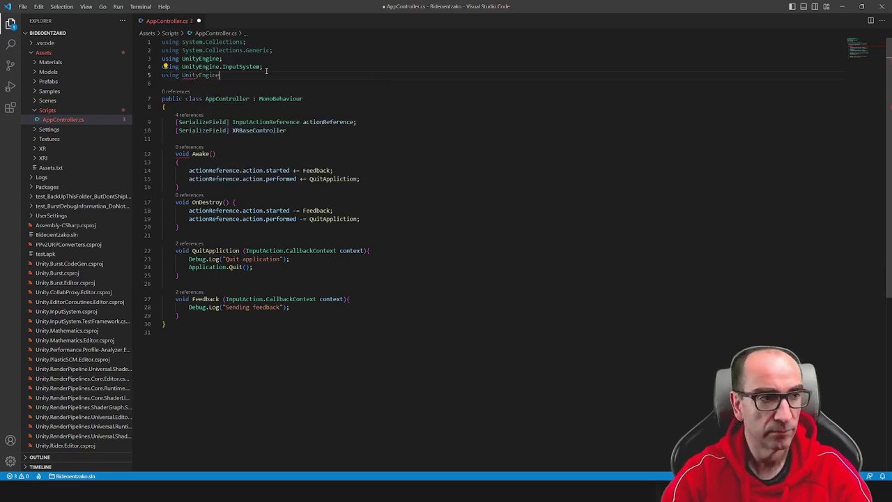
pyautogui.write('.')
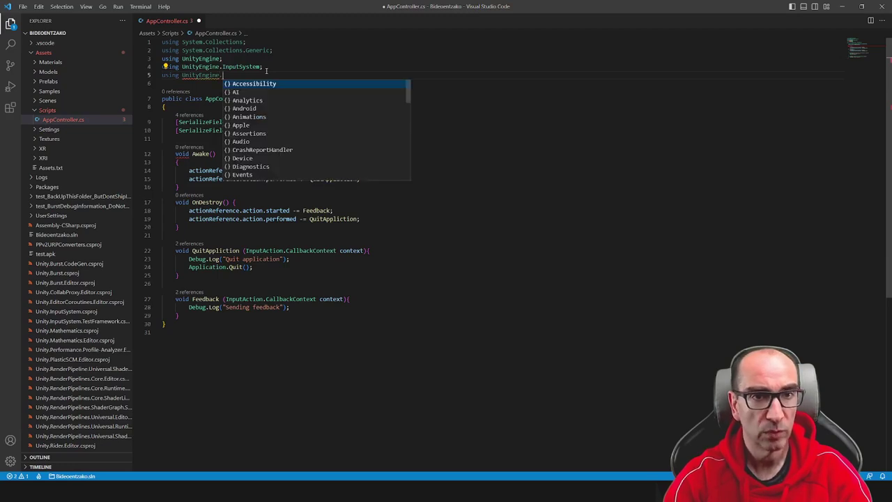
pyautogui.write('xr')
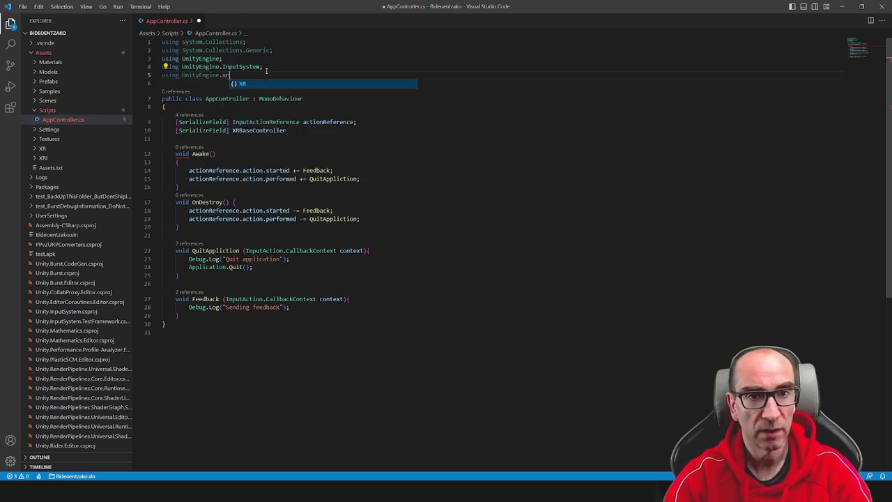
pyautogui.press('Tab')
pyautogui.write('.')
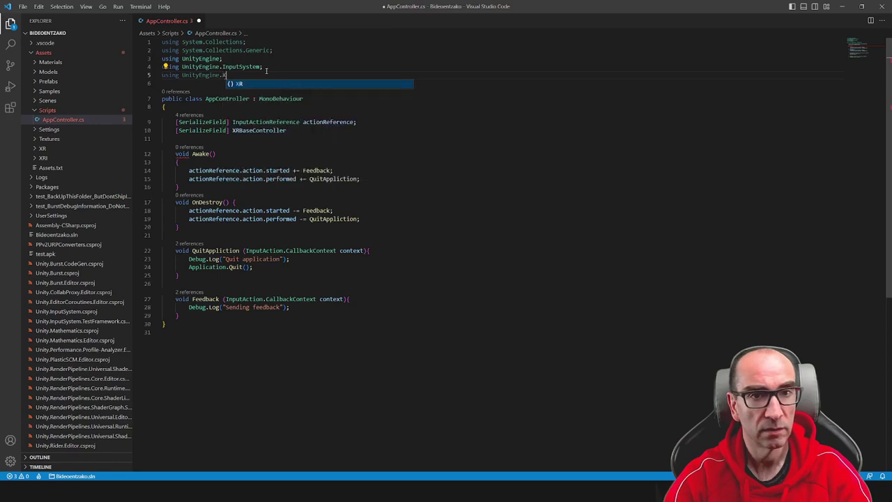
pyautogui.write('in')
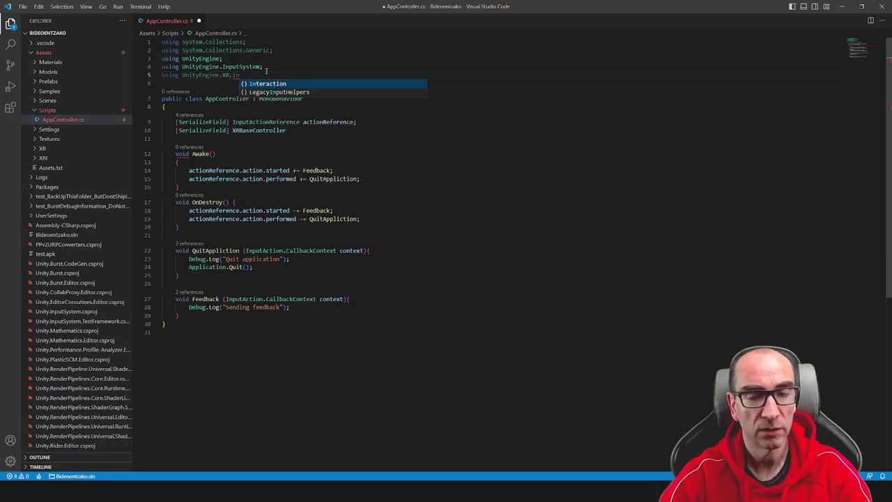
pyautogui.press('Tab')
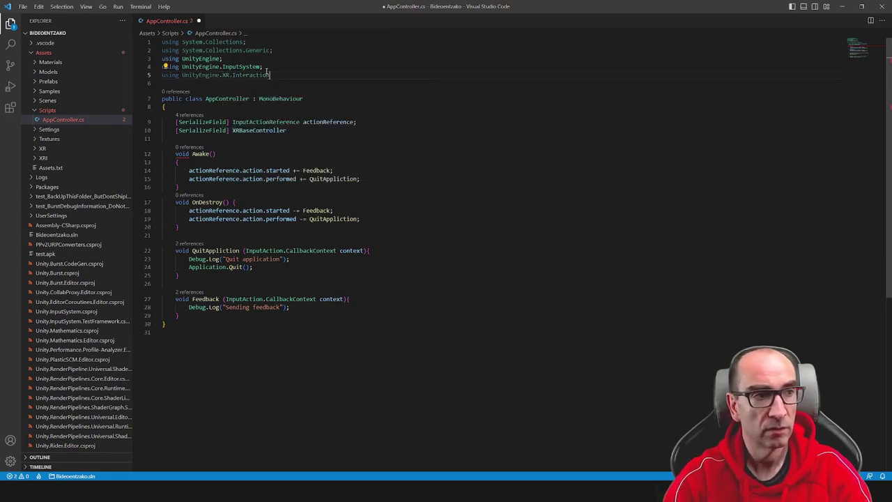
pyautogui.write('.')
pyautogui.press('Tab')
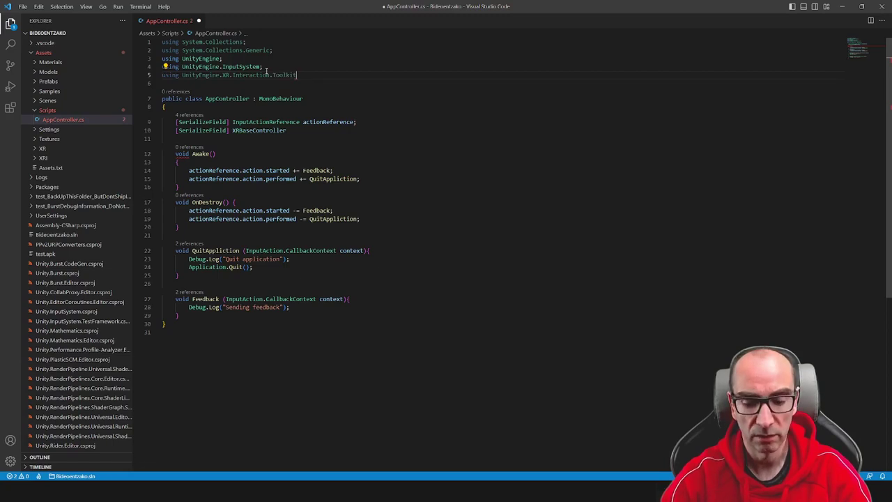
pyautogui.write(';')
# Step: Finish the field as '[SerializeField] XRBaseController controller;'
pyautogui.press('Down')
pyautogui.press('Down')
pyautogui.press('Down')
pyautogui.press('Down')
pyautogui.press('Down')
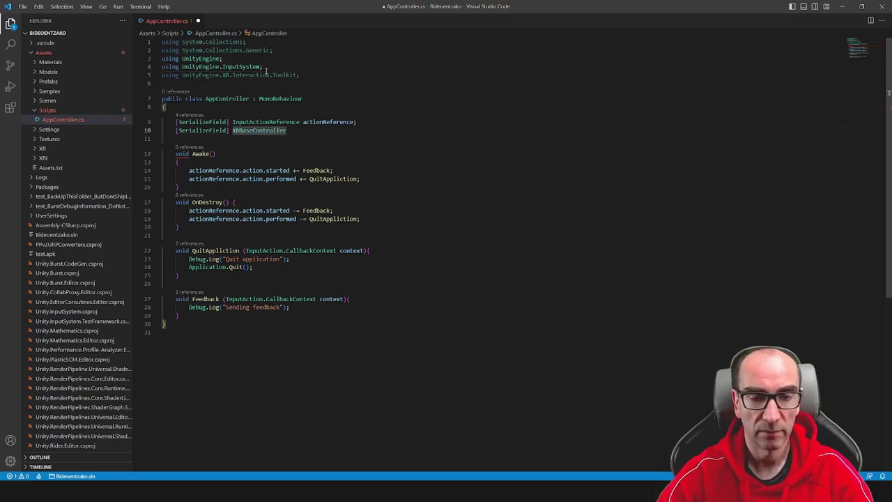
pyautogui.write('XRB')
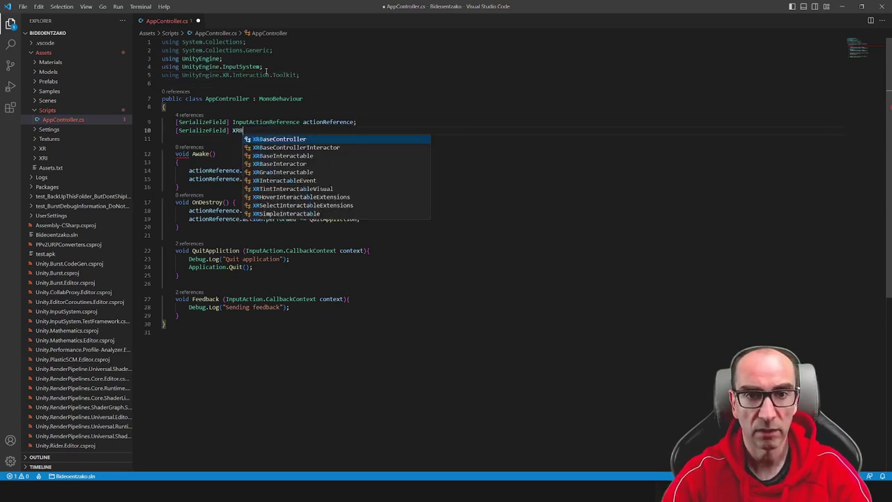
pyautogui.press('Tab')
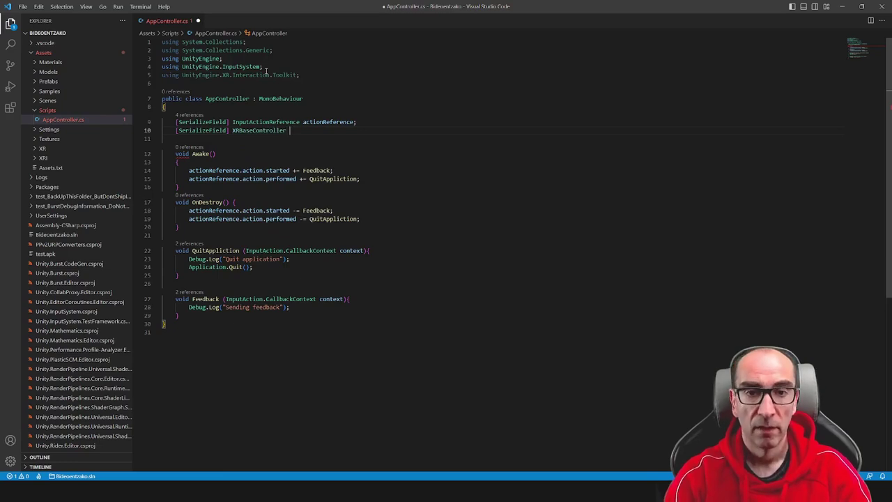
pyautogui.write('co')
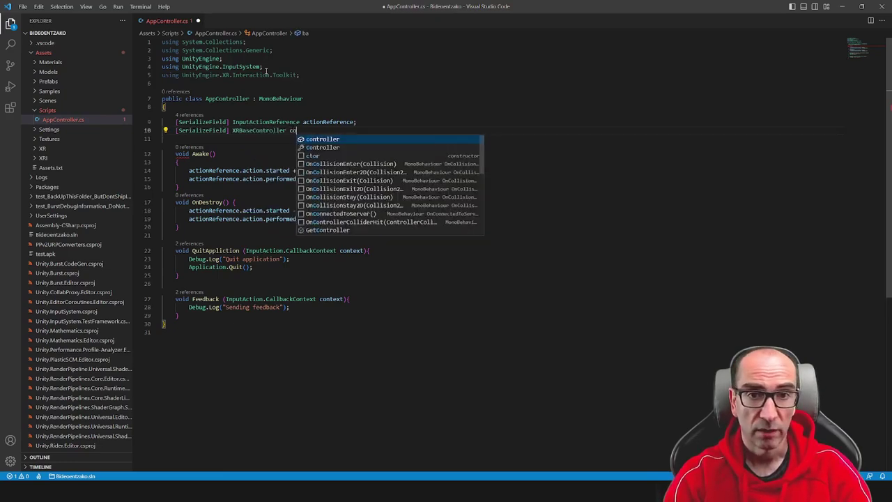
pyautogui.write('ntroller;')
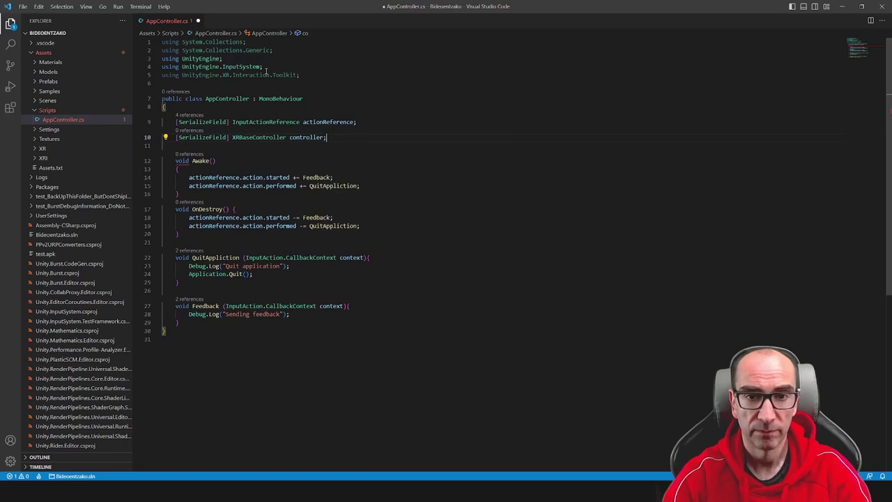
pyautogui.press('Down')
pyautogui.press('Down')
pyautogui.press('Down')
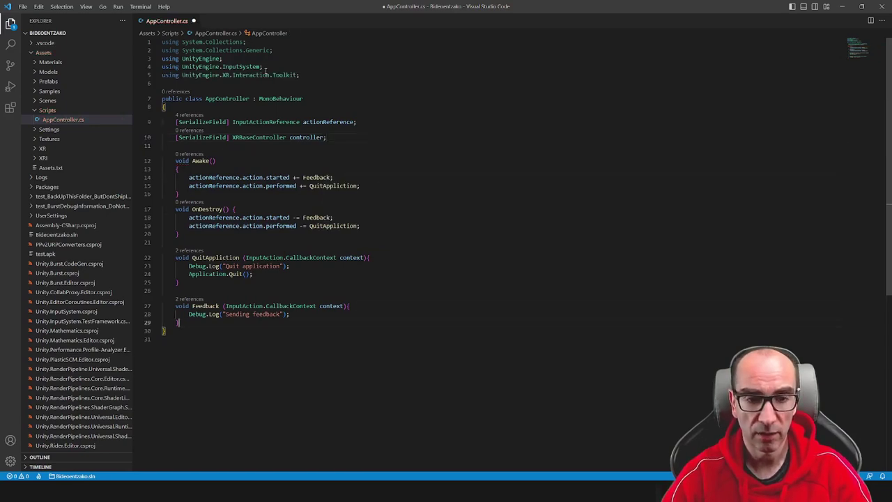
# Step: Begin a controller.SendHapticImpulse call on a new first line inside Feedback
pyautogui.press('Up')
pyautogui.press('End')
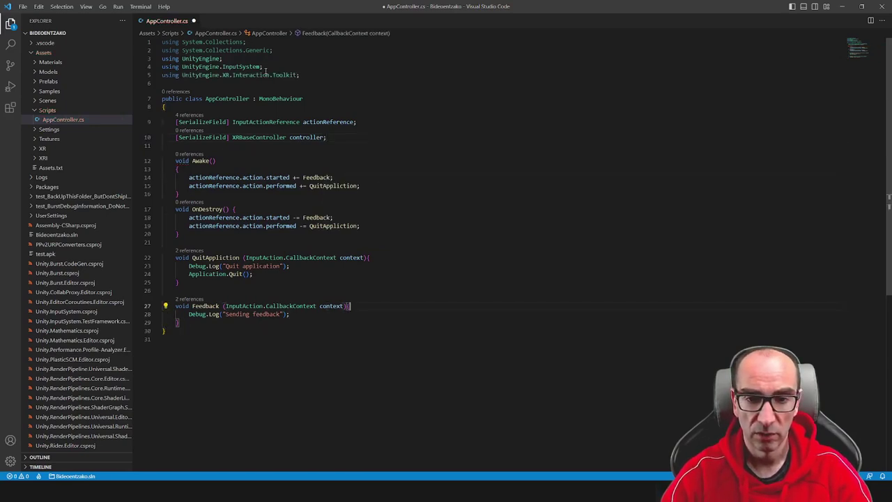
pyautogui.press('Return')
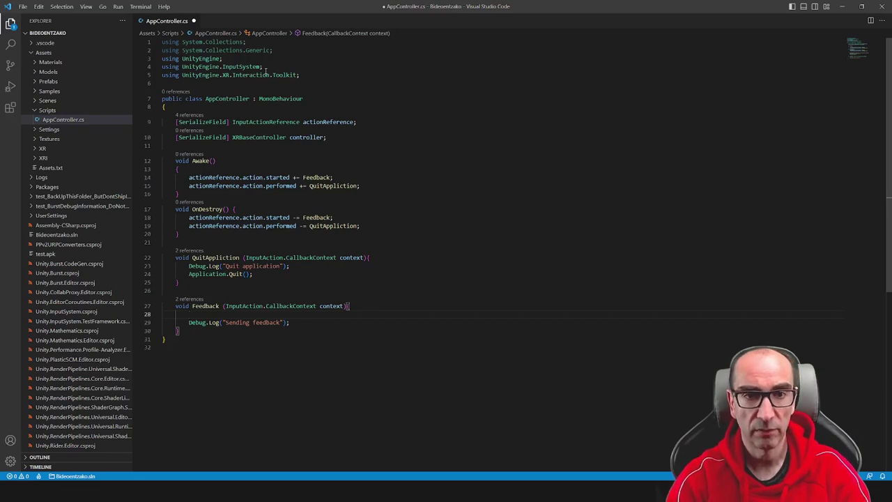
pyautogui.write('con')
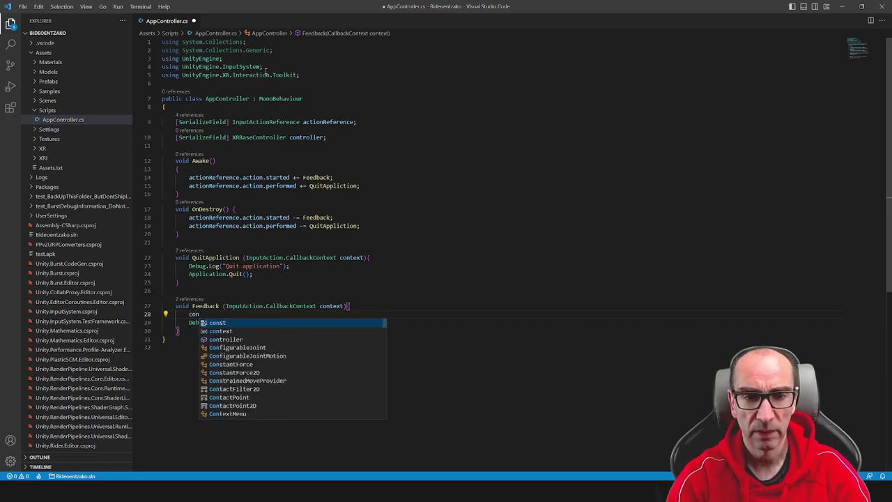
pyautogui.write('t')
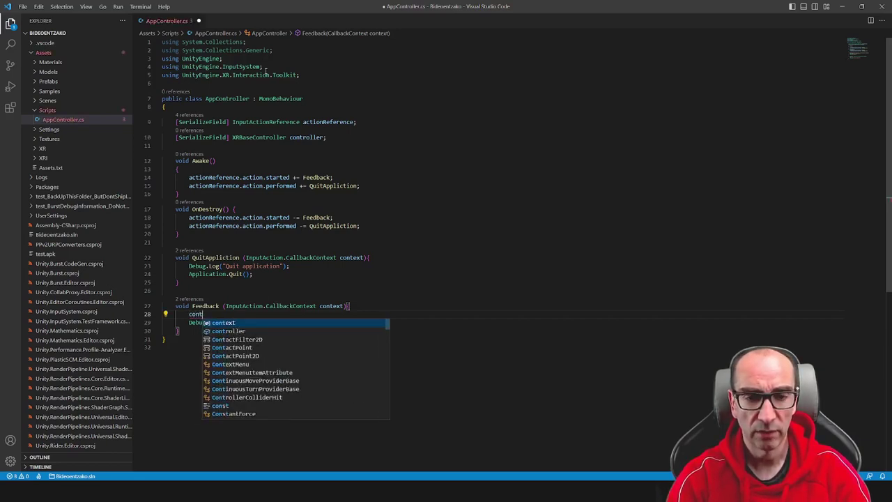
pyautogui.write('ro')
pyautogui.press('Tab')
pyautogui.write('.s')
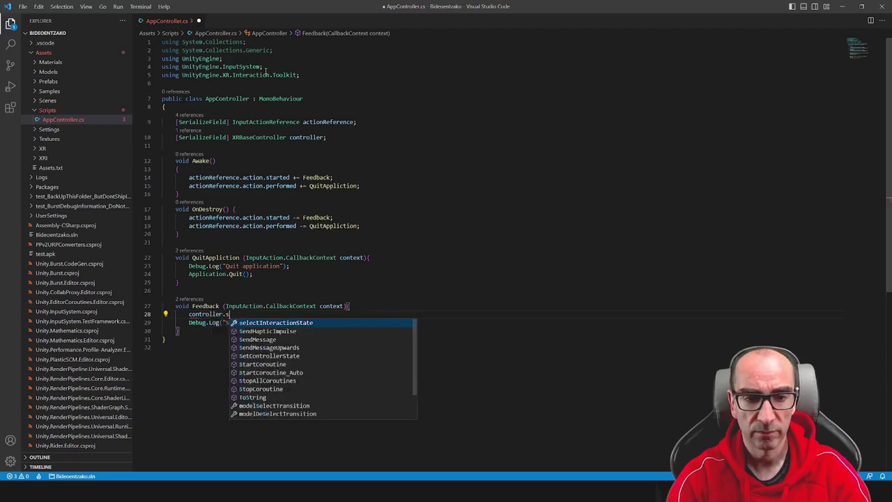
pyautogui.write('ed')
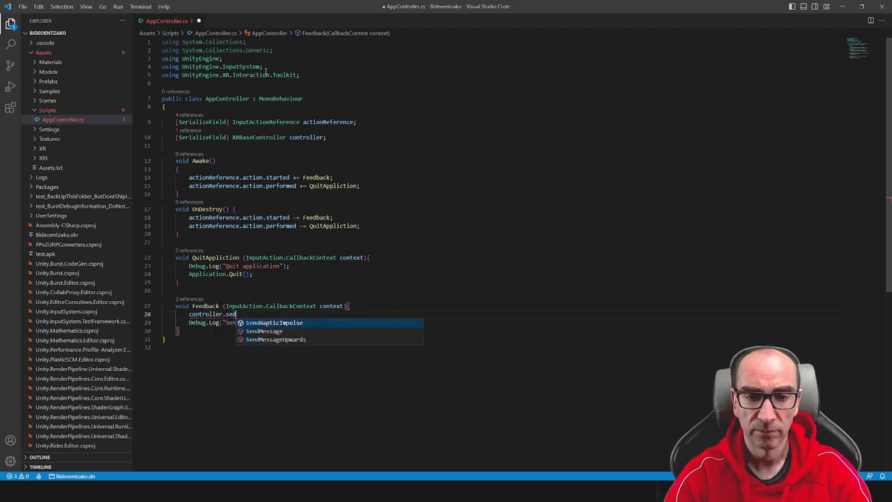
pyautogui.press('Tab')
pyautogui.write('(')
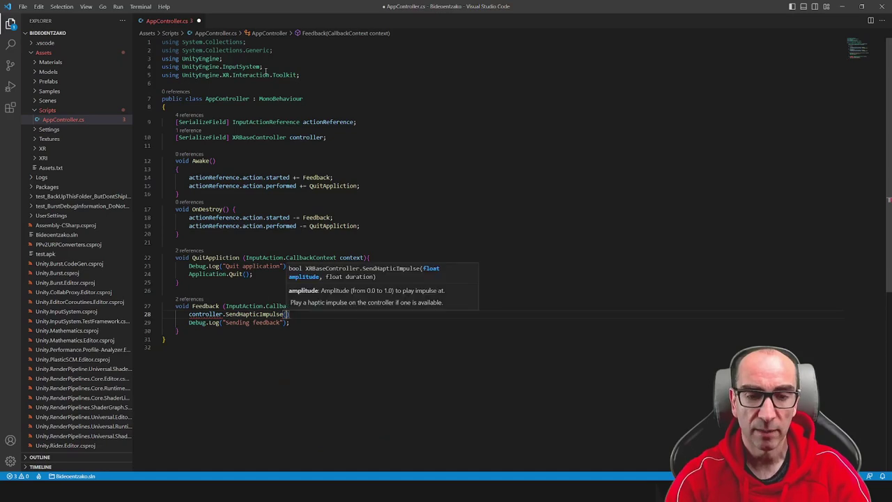
pyautogui.write(');')
pyautogui.press('Left')
pyautogui.press('Left')
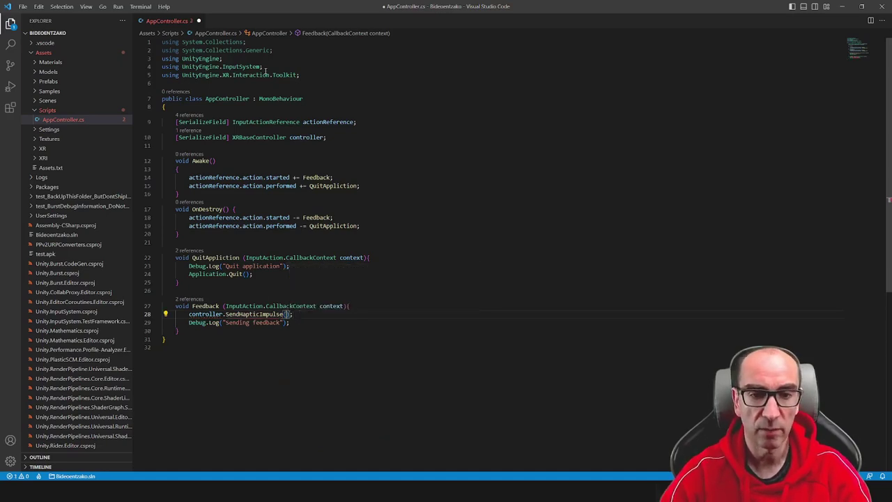
pyautogui.hotkey('ctrl', 'space')
pyautogui.press('Escape')
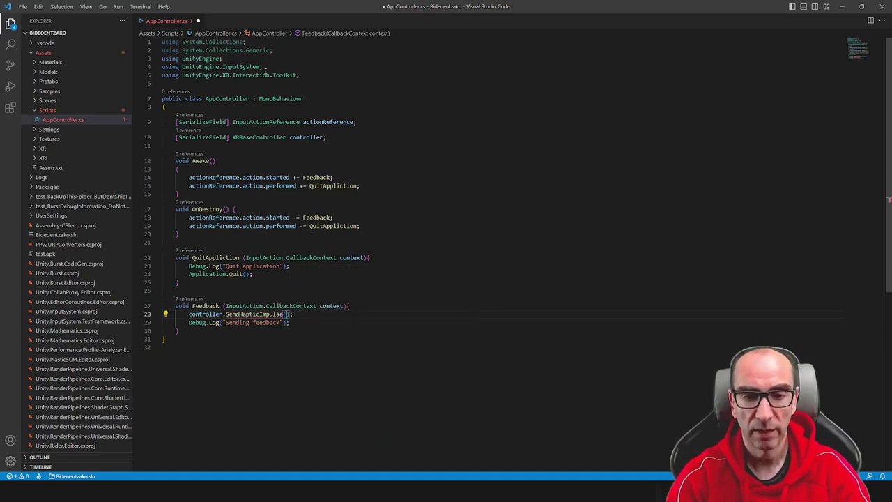
# Step: Complete the call as SendHapticImpulse(1.0f, 2.0f); and add blank lines after Feedback
pyautogui.press('Delete')
pyautogui.press('Delete')
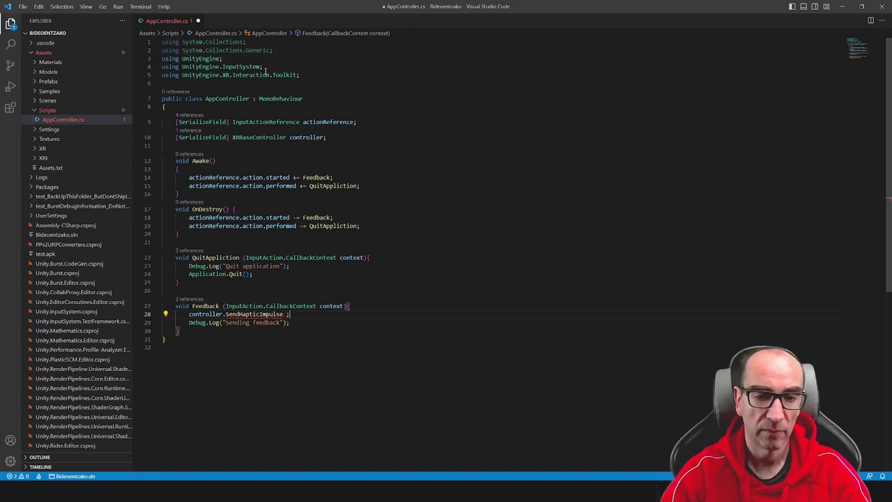
pyautogui.press('BackSpace')
pyautogui.write('e')
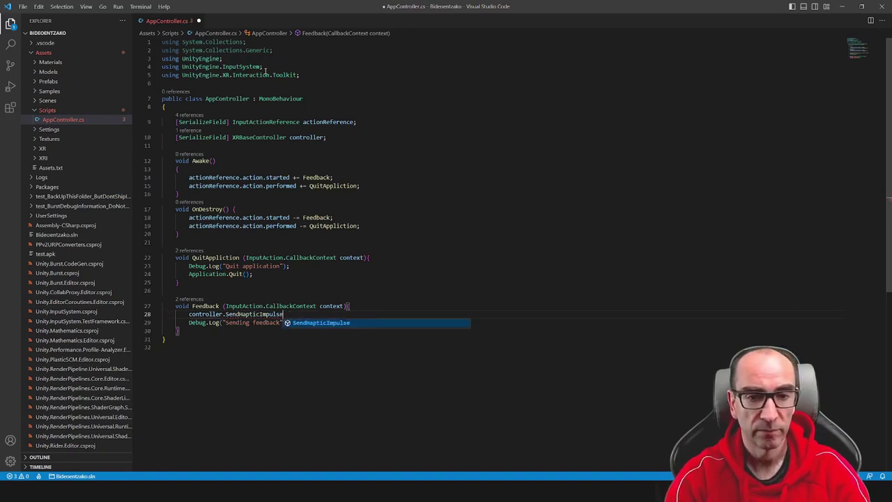
pyautogui.write('(')
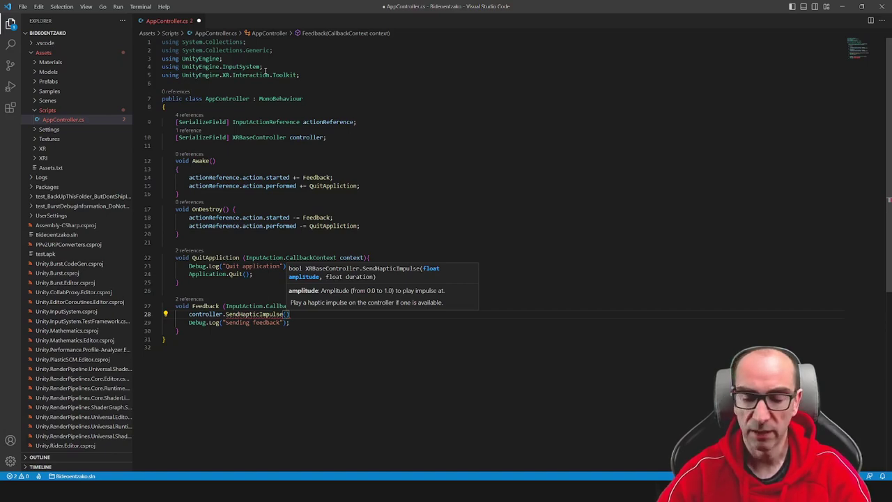
pyautogui.write('1.0')
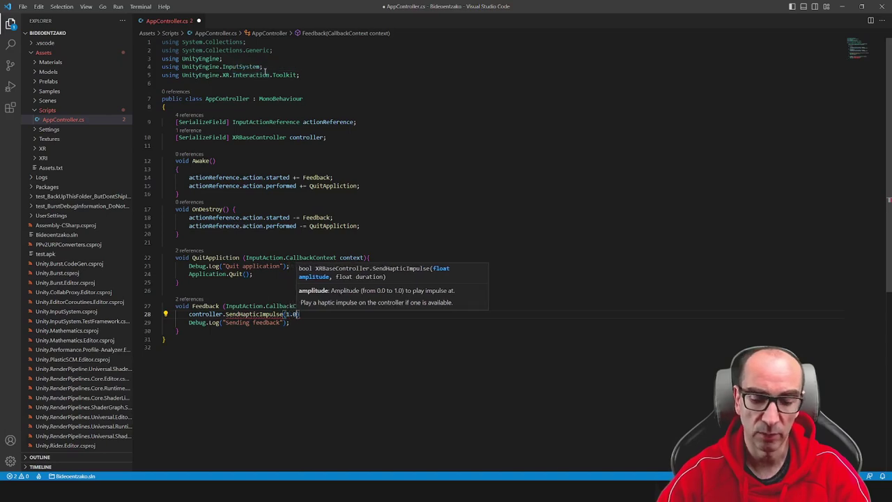
pyautogui.write('f,')
pyautogui.press('Escape')
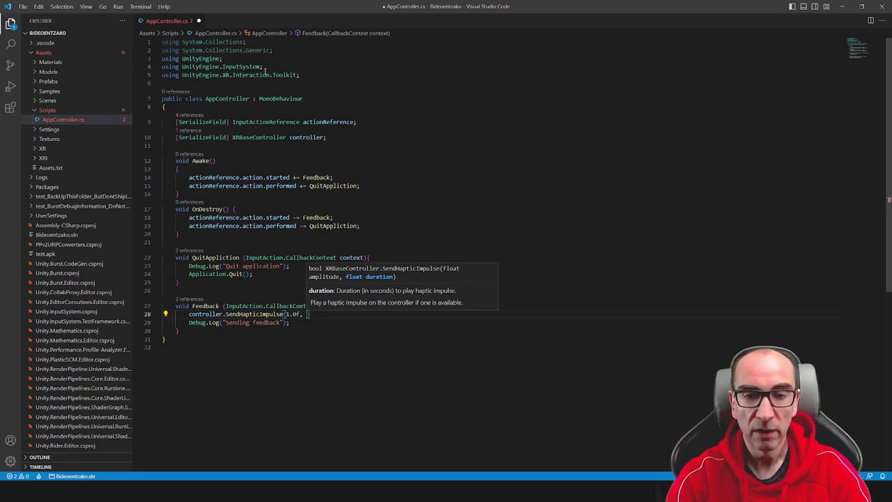
pyautogui.write('2')
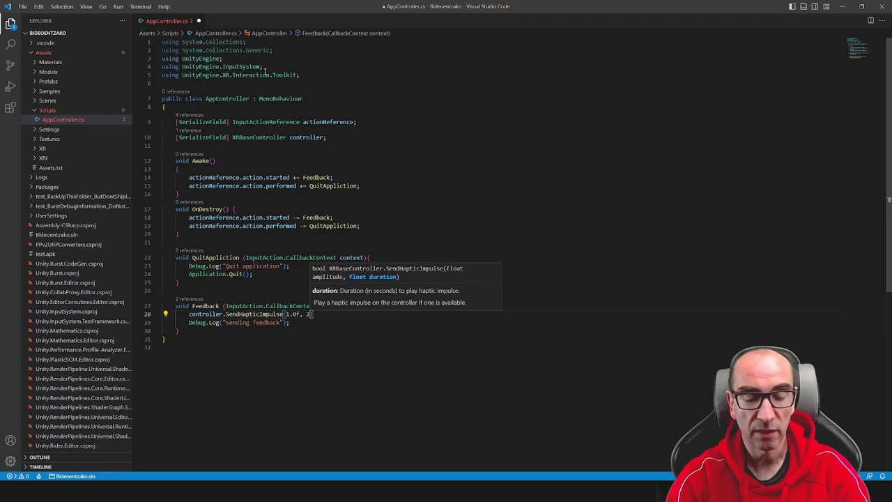
pyautogui.write('.0f)')
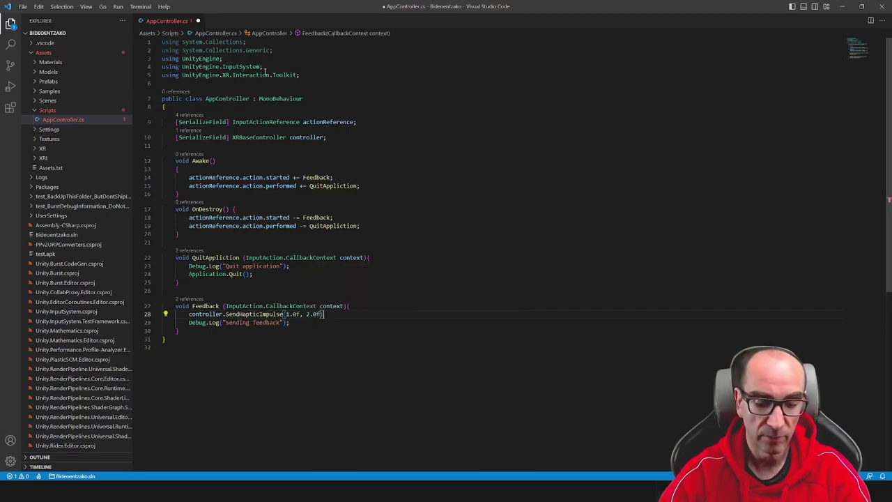
pyautogui.write(';')
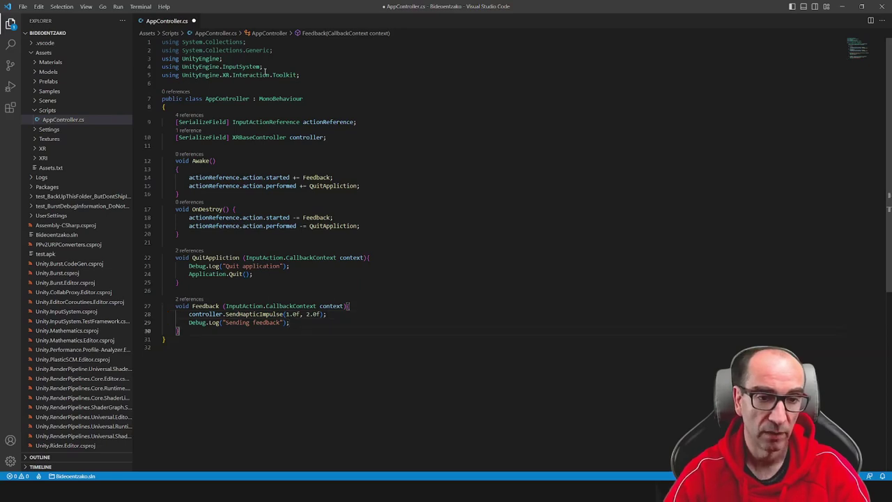
pyautogui.press('Down')
pyautogui.press('Down')
pyautogui.press('Return')
pyautogui.press('Return')
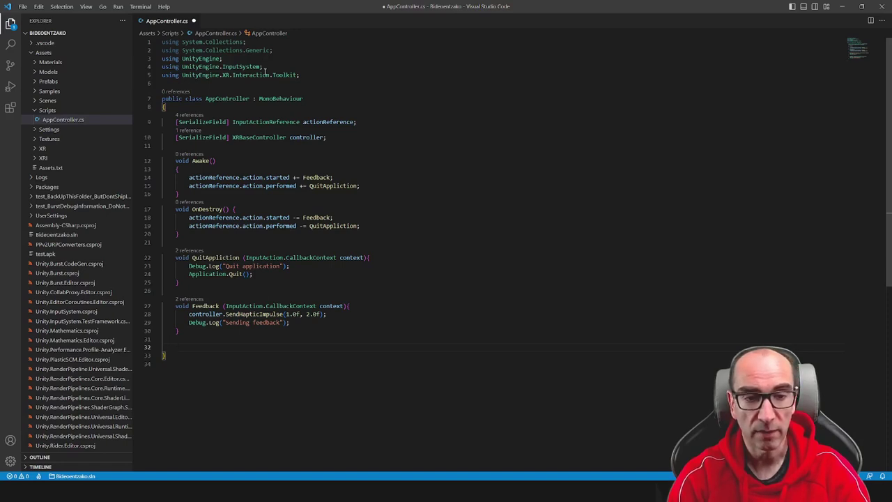
# Step: Declare 'void StopFeedback(InputAction.CallbackContext context)' with an open body
pyautogui.write('void S')
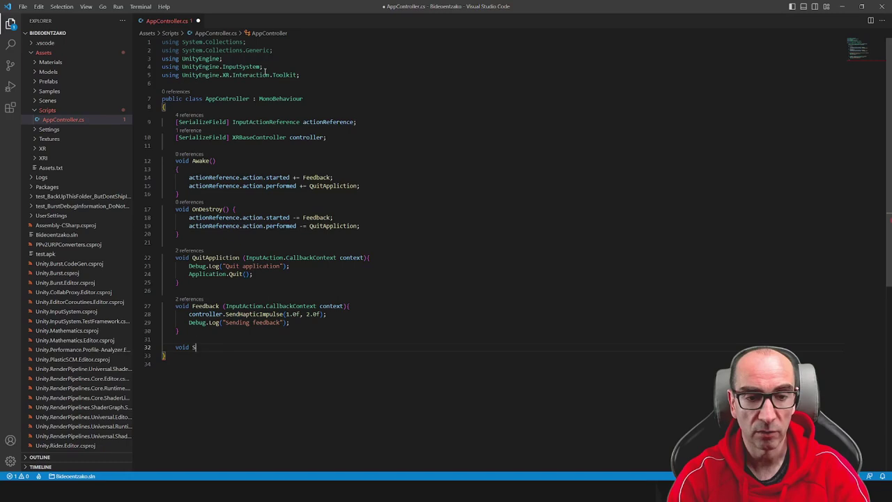
pyautogui.write('topFeedback')
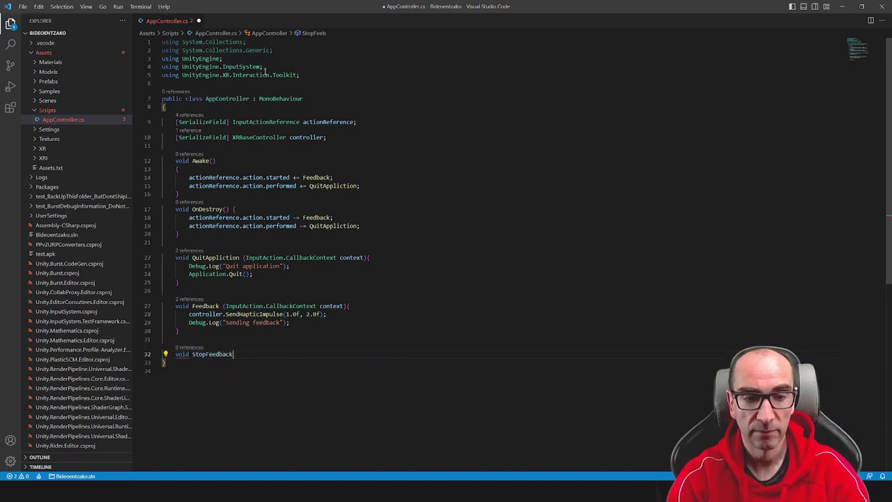
pyautogui.write('(')
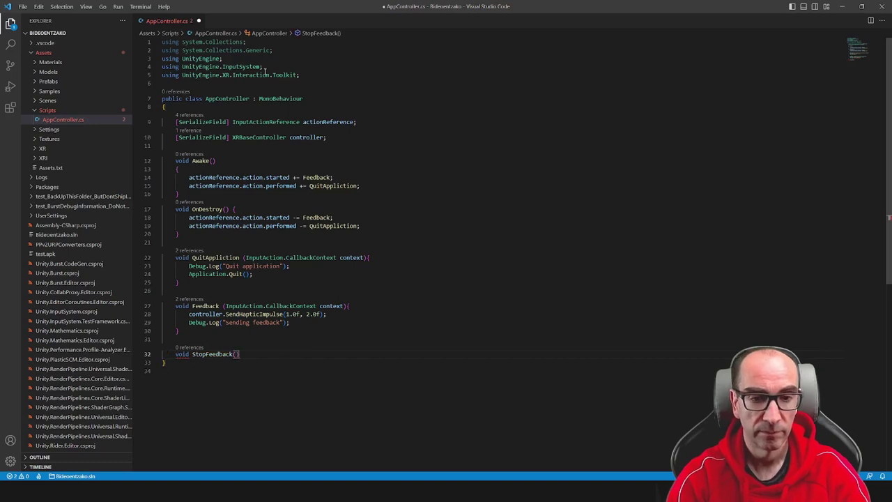
pyautogui.write('Int')
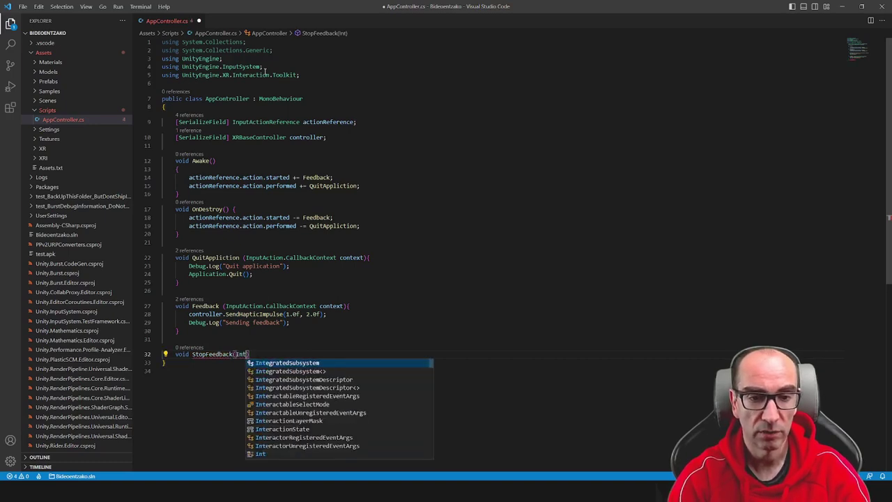
pyautogui.press('BackSpace')
pyautogui.write('putac')
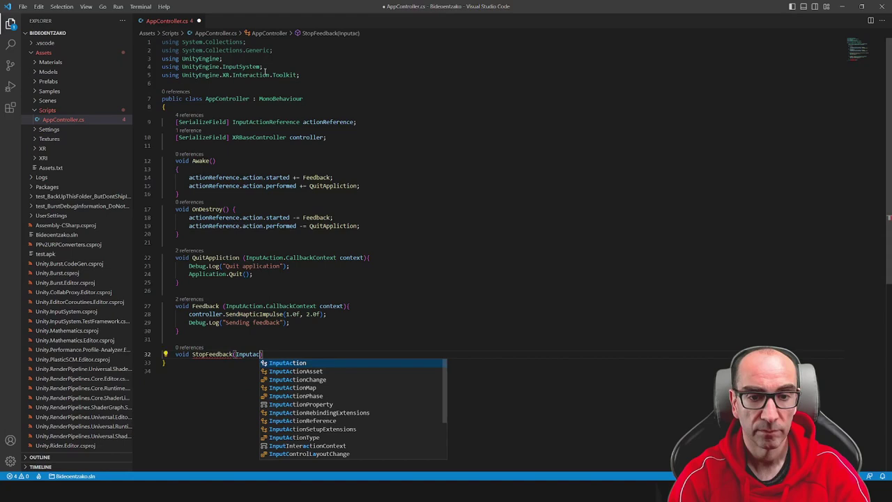
pyautogui.press('Tab')
pyautogui.write('.')
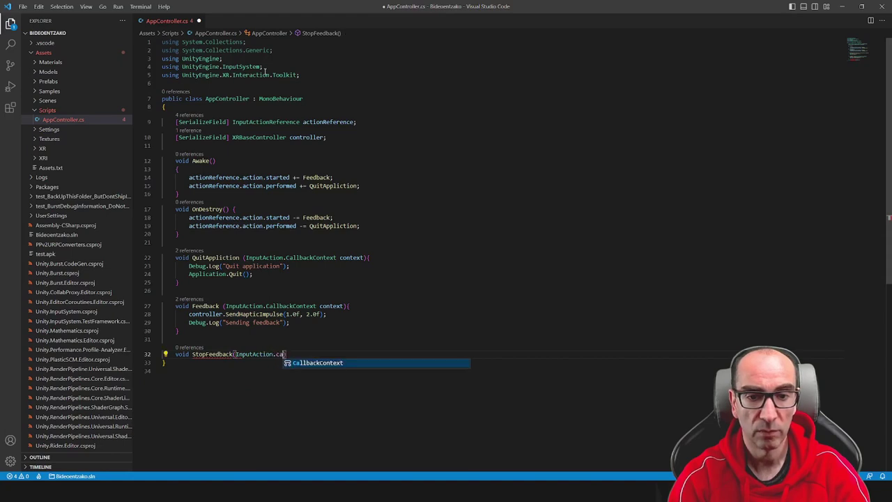
pyautogui.press('Tab')
pyautogui.write('cont')
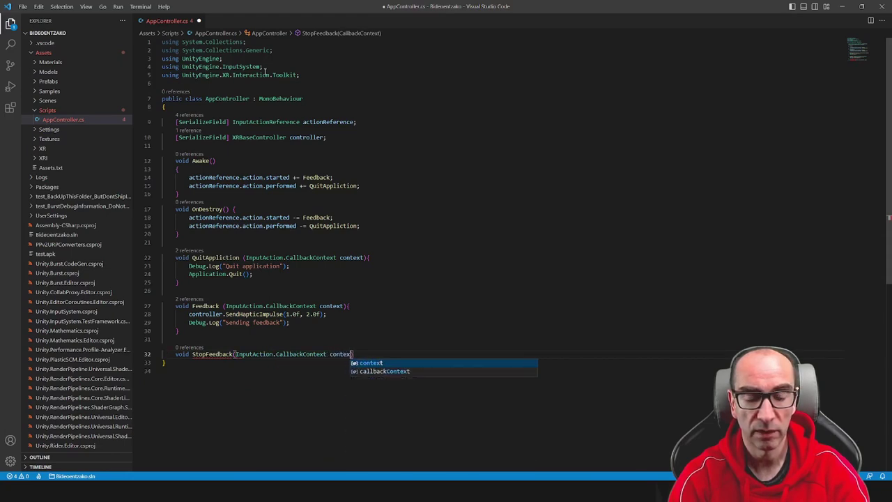
pyautogui.press('Tab')
pyautogui.write(') {')
pyautogui.press('Return')
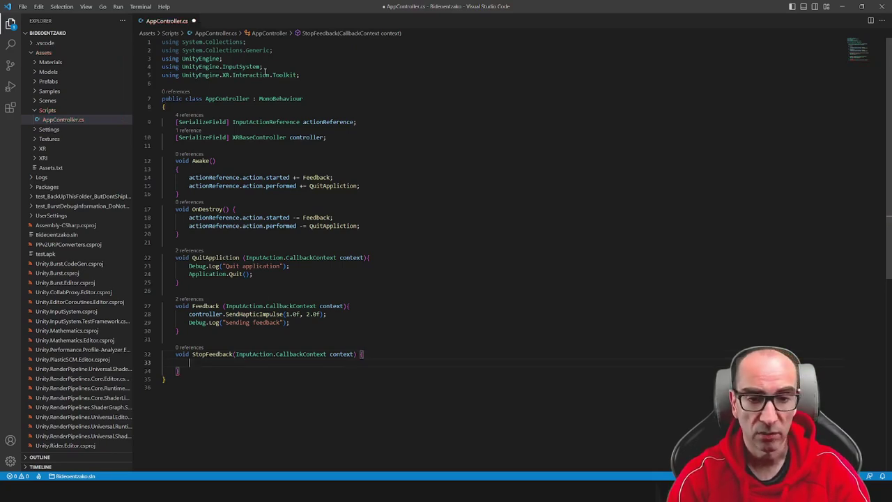
# Step: Make StopFeedback call controller.SendHapticImpulse(0.0f, 0.1f);
pyautogui.write('cont')
pyautogui.press('Tab')
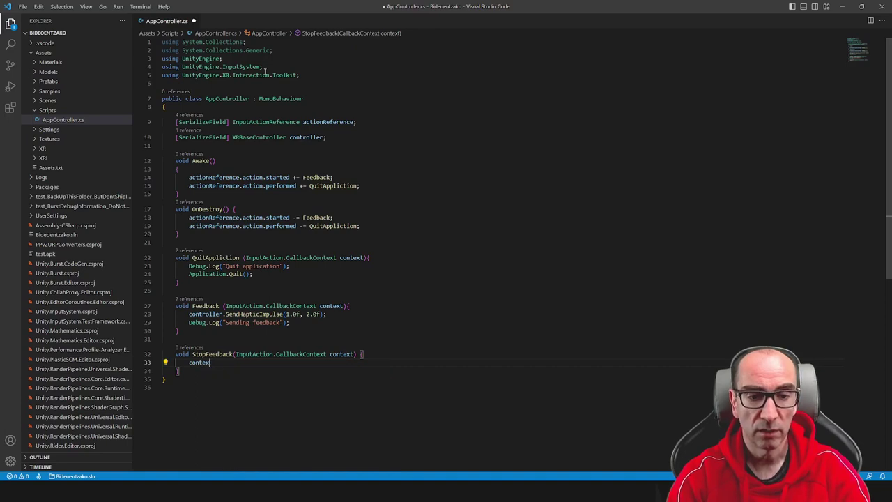
pyautogui.press('Tab')
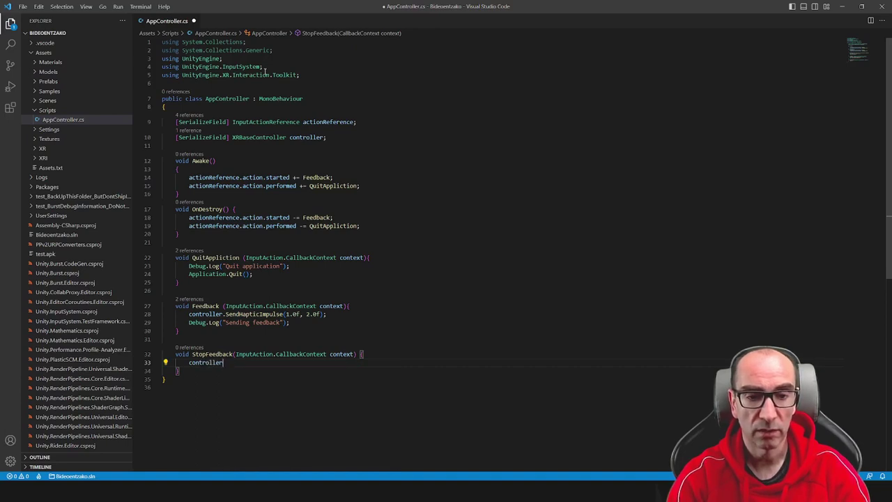
pyautogui.write('.s')
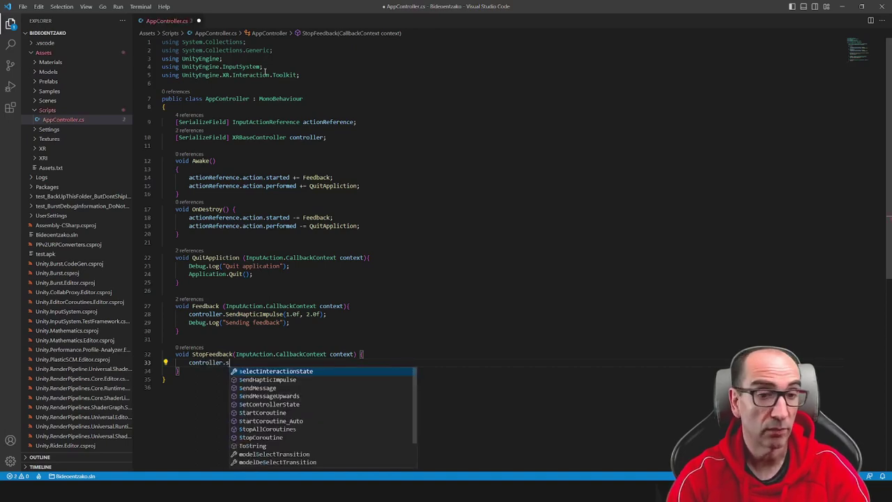
pyautogui.write('end')
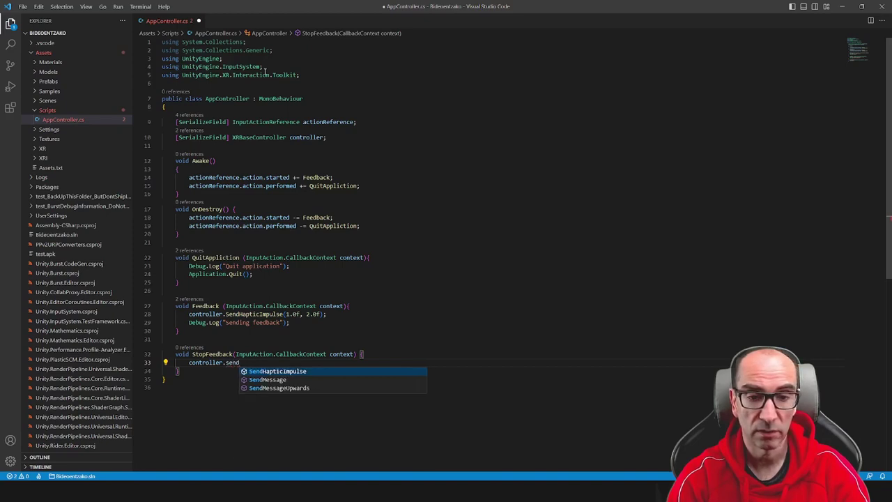
pyautogui.press('Tab')
pyautogui.write('(')
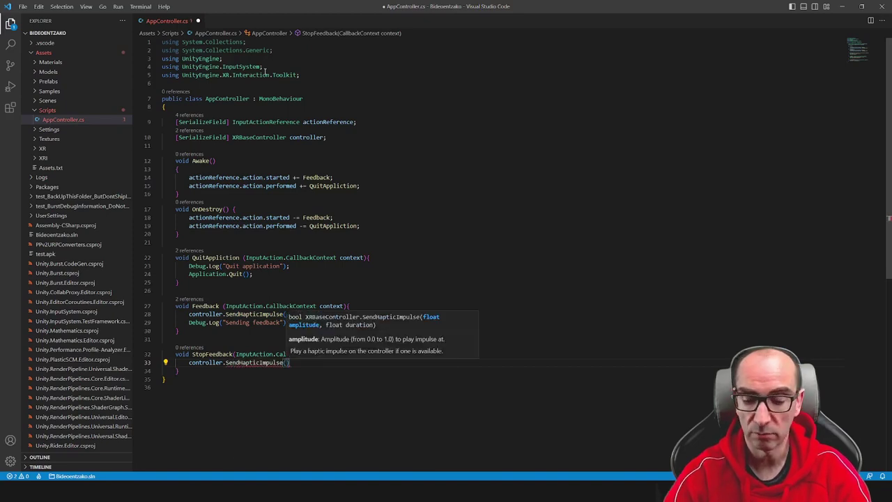
pyautogui.write('0.1')
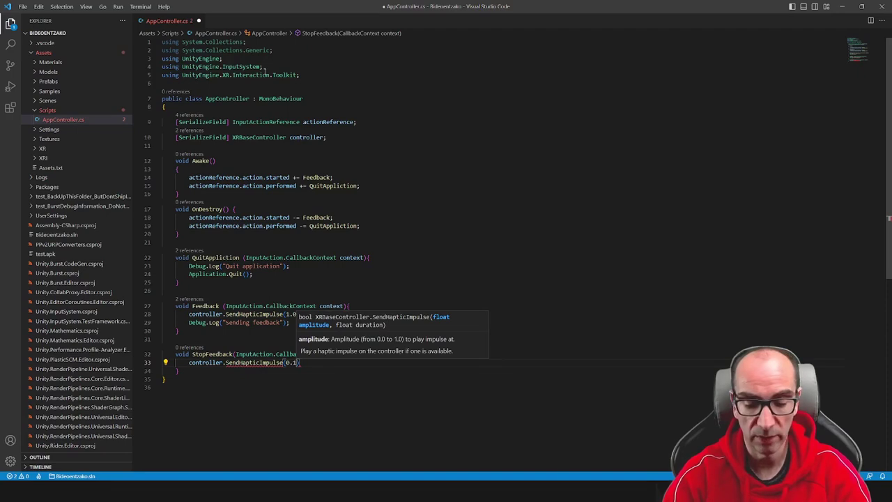
pyautogui.write('f, ')
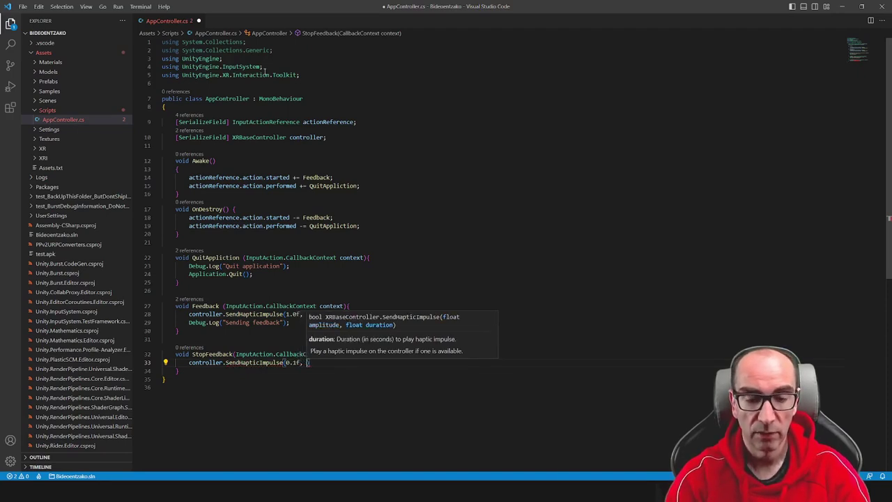
pyautogui.write('0.')
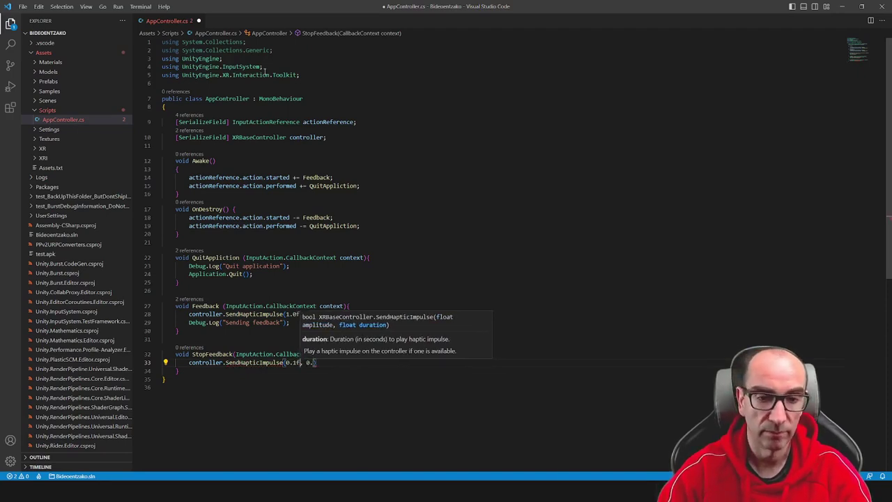
pyautogui.press('BackSpace')
pyautogui.write('0')
pyautogui.press('Right')
pyautogui.press('Right')
pyautogui.press('Right')
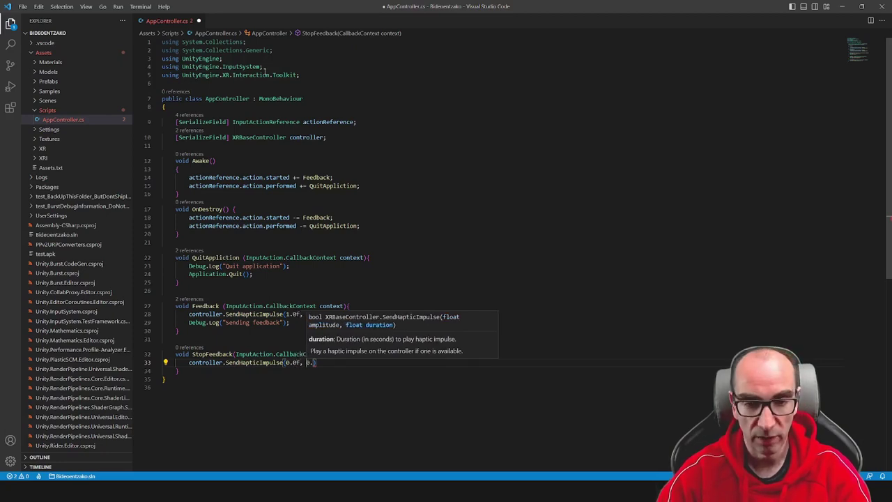
pyautogui.press('Right')
pyautogui.press('Right')
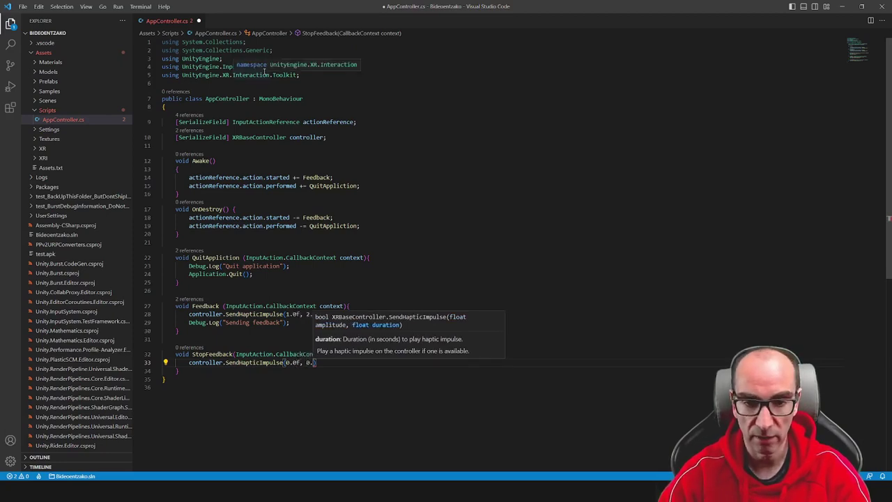
pyautogui.write('1f)')
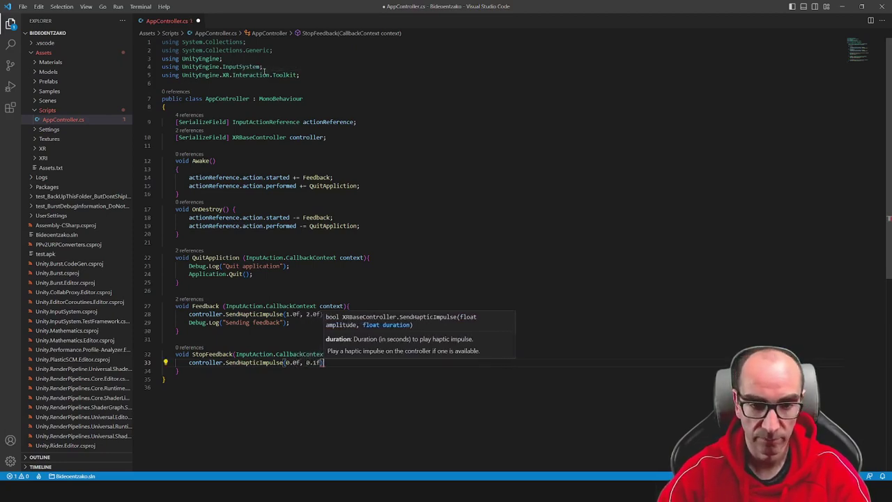
pyautogui.write(';')
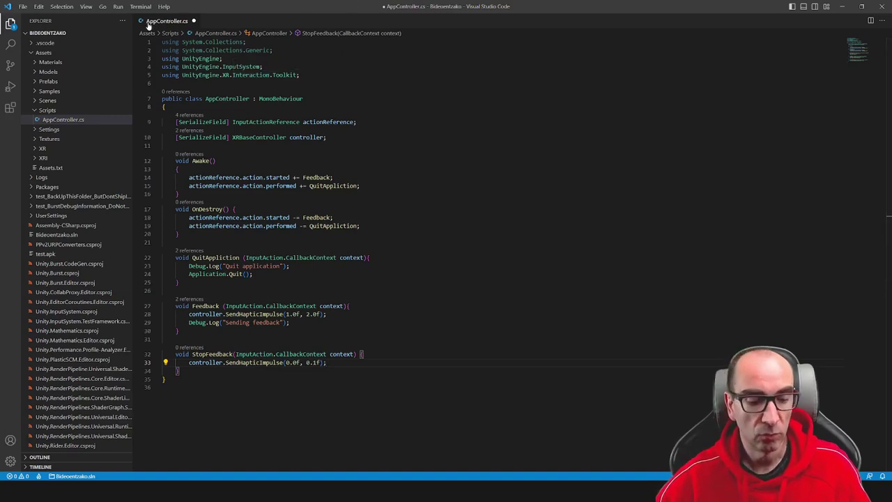
# Step: Save AppController.cs and switch over to Unity
pyautogui.hotkey('ctrl', 's')
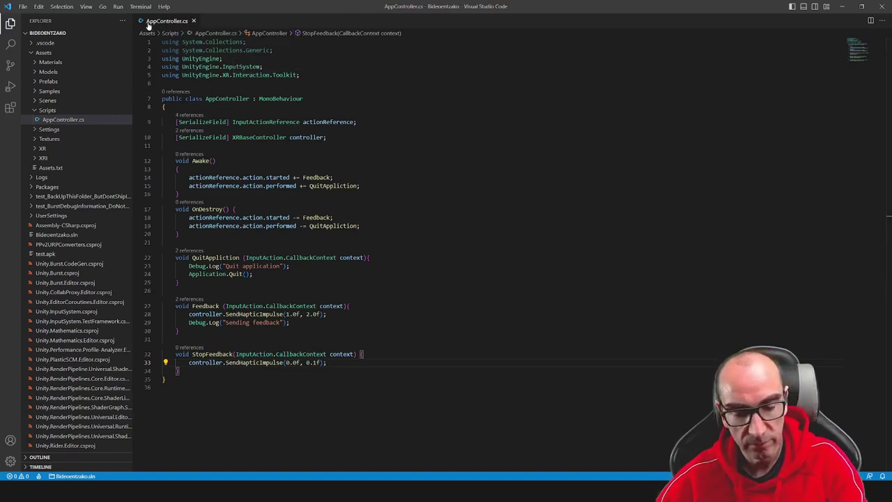
pyautogui.hotkey('alt', 'Tab')
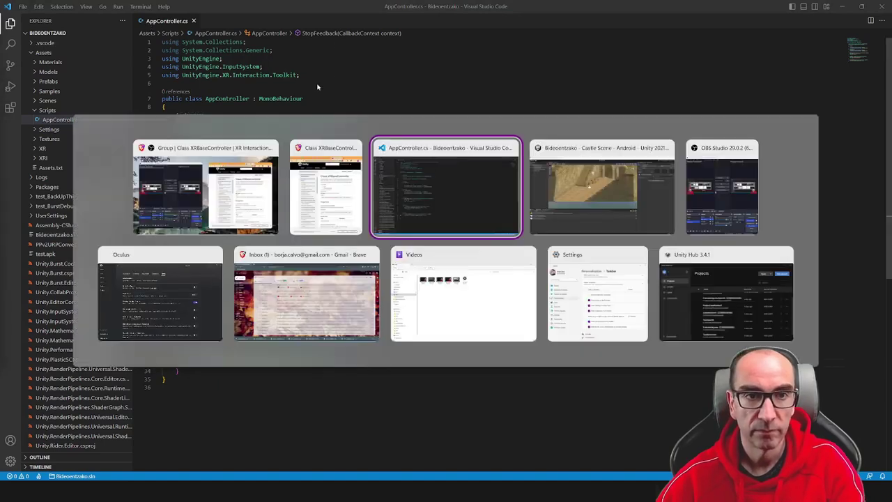
pyautogui.hotkey('alt', 'Tab')
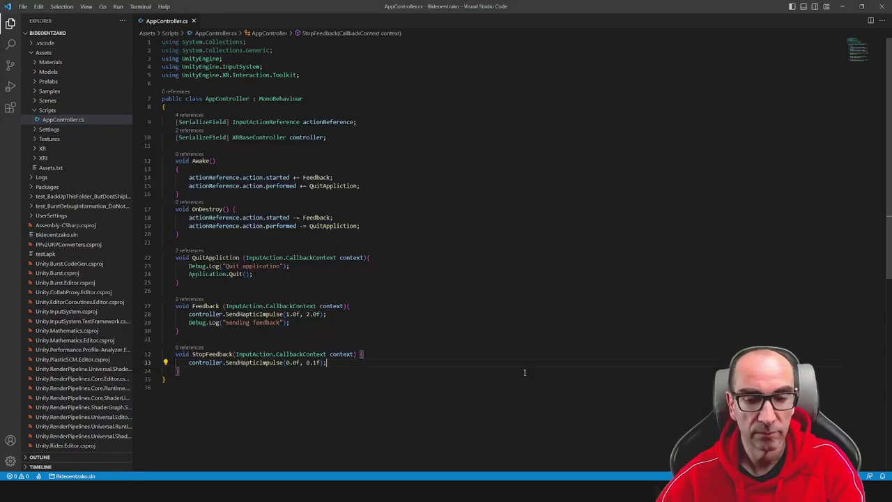
pyautogui.hotkey('alt', 'Tab')
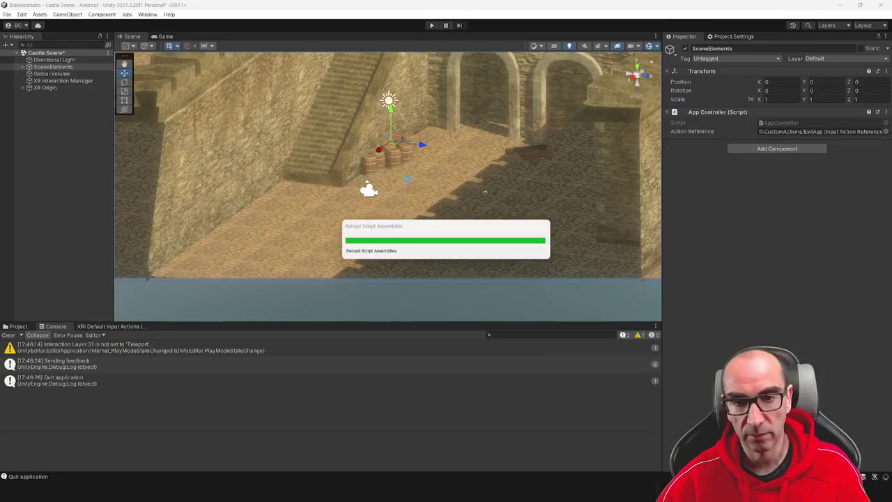
# Step: Play-test the haptics, getting a NullReferenceException in AppController.Feedback line 28, then stop
pyautogui.click(431, 26)
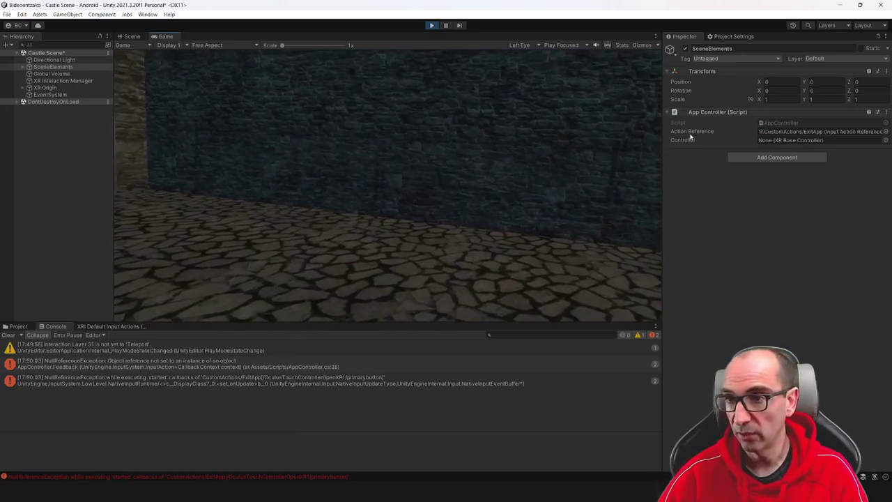
pyautogui.click(431, 25)
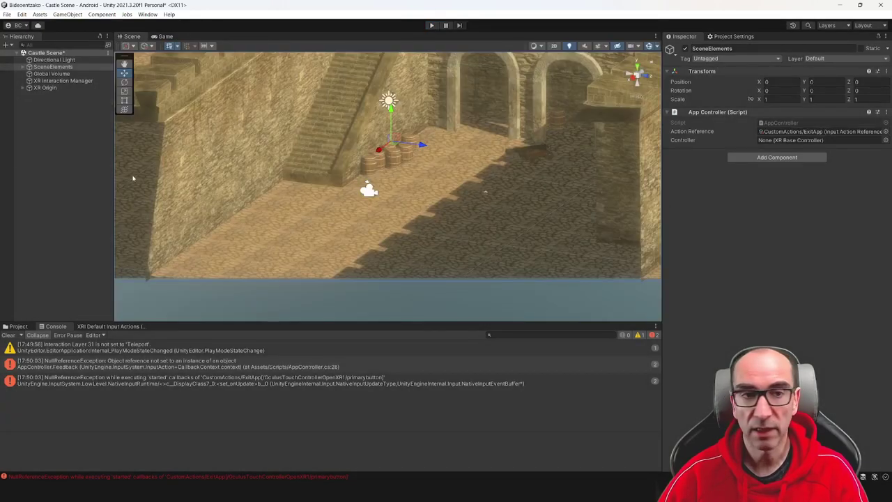
# Step: Drag RightHand Controller from XR Origin into the App Controller's Controller field, then replay
pyautogui.click(24, 88)
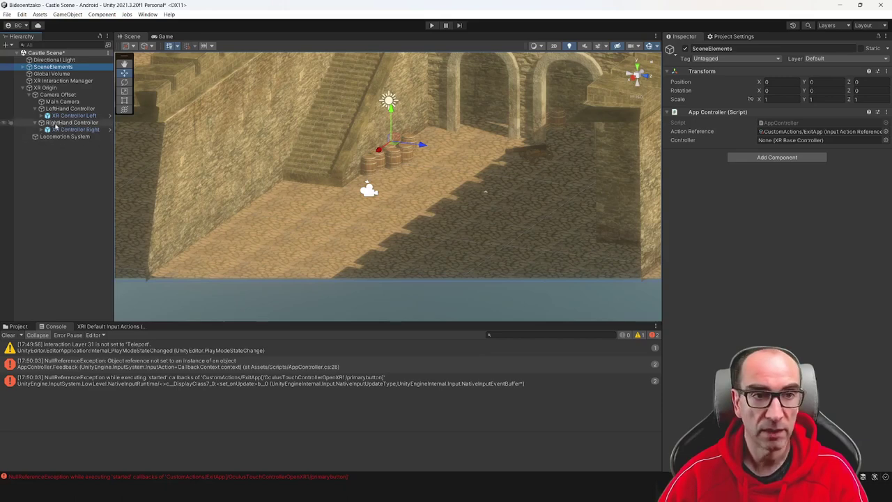
pyautogui.moveTo(54, 126); pyautogui.dragTo(778, 141)
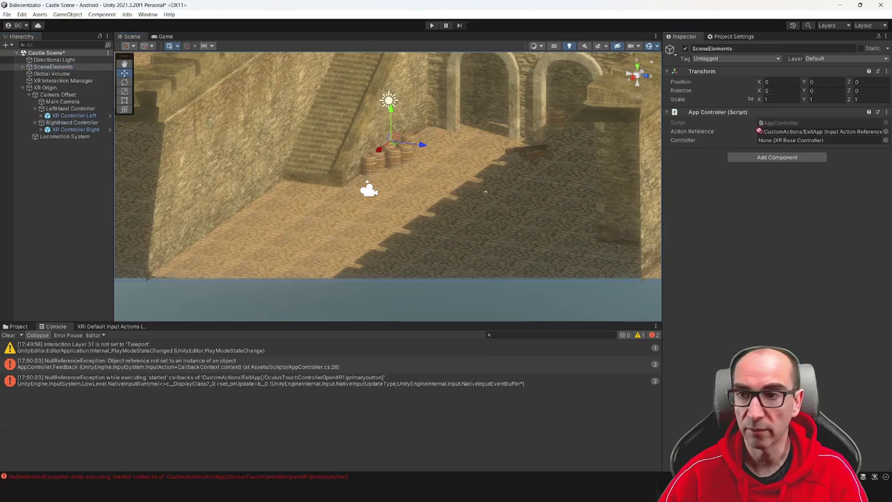
pyautogui.click(71, 115)
pyautogui.click(84, 123)
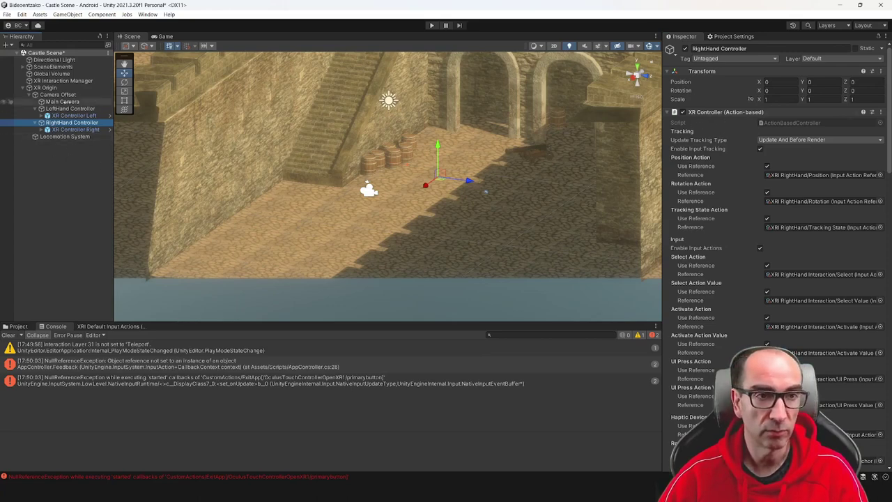
pyautogui.click(431, 25)
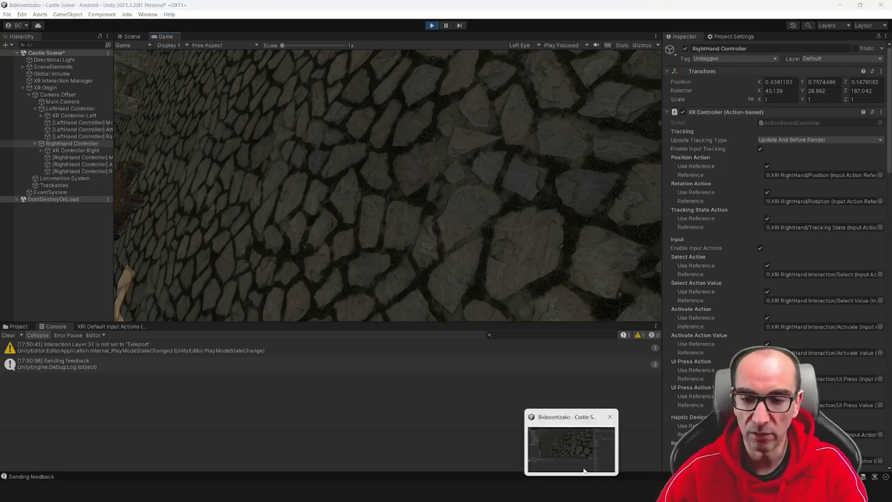
# Step: Stop Play mode after error-free 'Sending feedback' logs and go back to AppController.cs
pyautogui.click(431, 26)
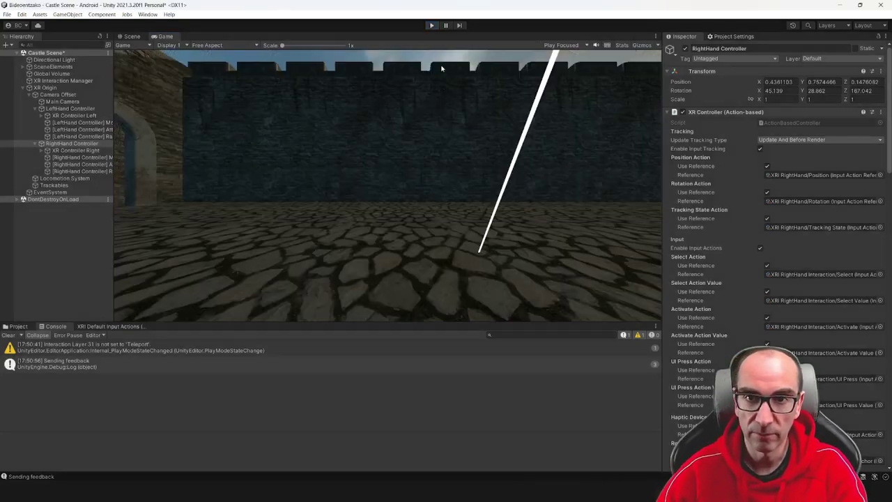
pyautogui.hotkey('alt', 'Tab')
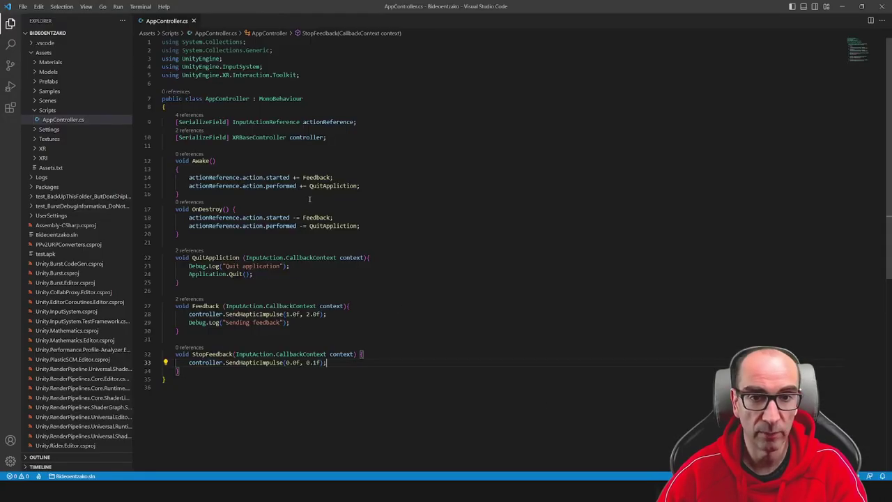
# Step: Add 'actionReference.action.canceled += StopFeedback;' in Awake below line 15
pyautogui.click(366, 187)
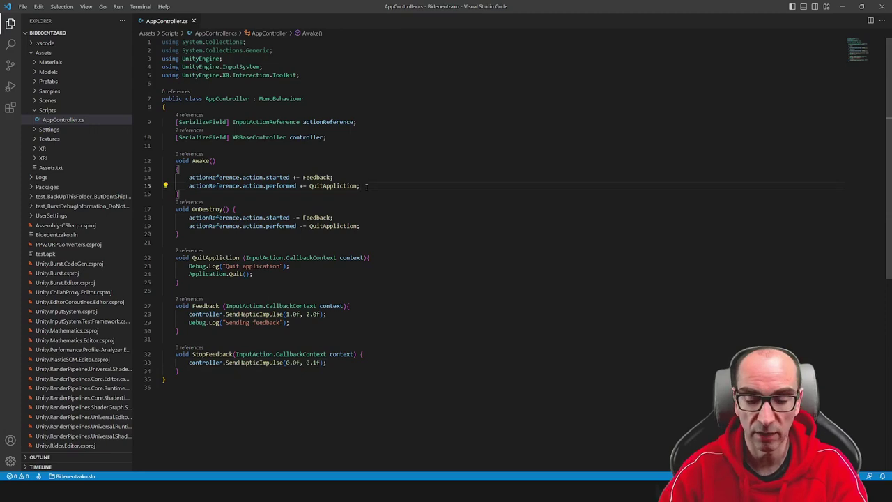
pyautogui.press('Return')
pyautogui.write('acti')
pyautogui.press('Tab')
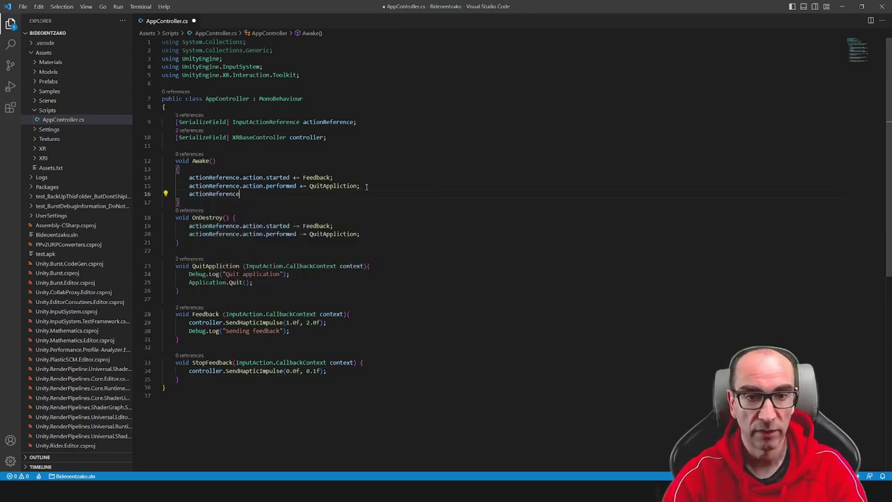
pyautogui.write('.a')
pyautogui.press('Tab')
pyautogui.write('.c')
pyautogui.press('Tab')
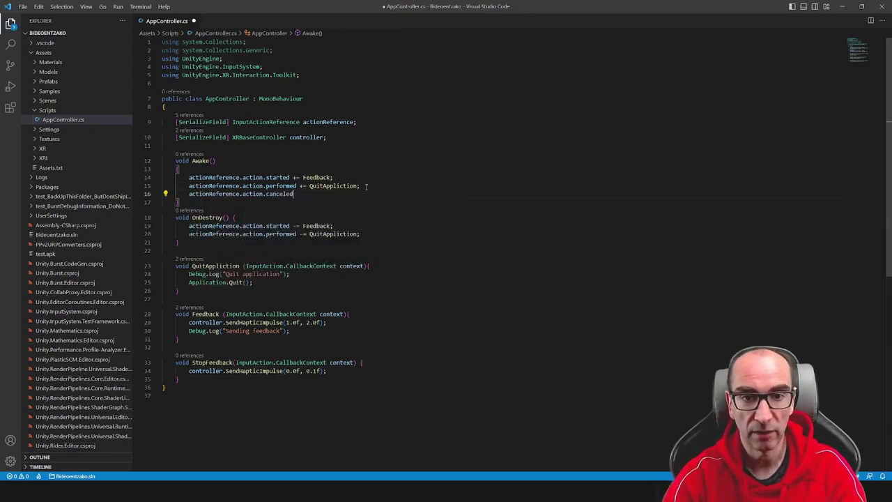
pyautogui.write(' += ')
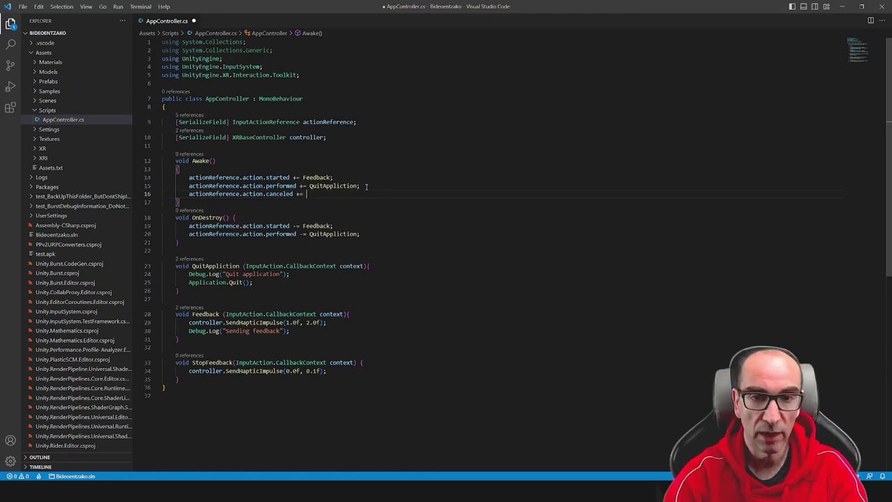
pyautogui.write('Sto')
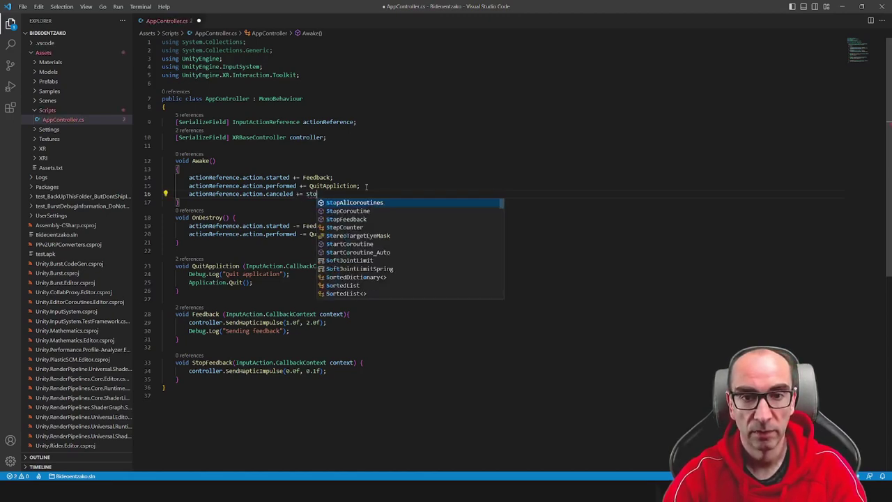
pyautogui.press('Down')
pyautogui.press('Down')
pyautogui.press('Tab')
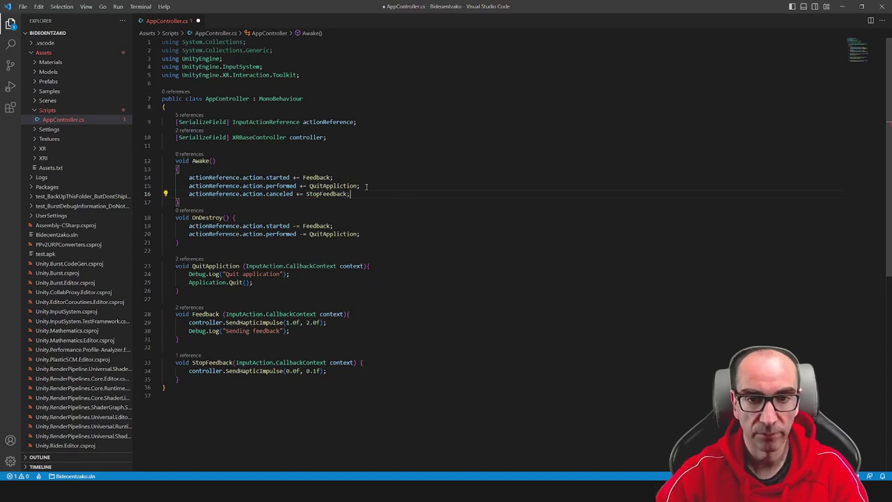
# Step: Paste the line into OnDestroy as -= StopFeedback, save, and switch to Unity
pyautogui.hotkey('shift', 'Up')
pyautogui.hotkey('ctrl', 'c')
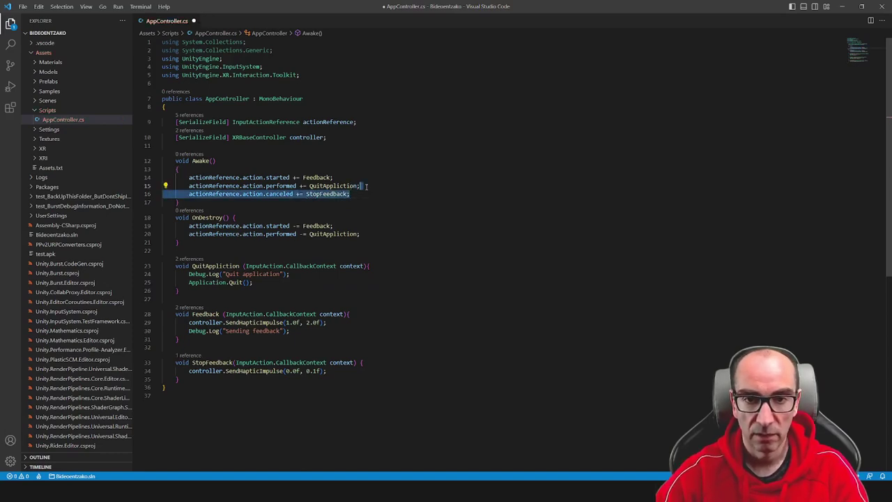
pyautogui.press('Down')
pyautogui.press('Down')
pyautogui.press('Down')
pyautogui.press('Down')
pyautogui.press('Down')
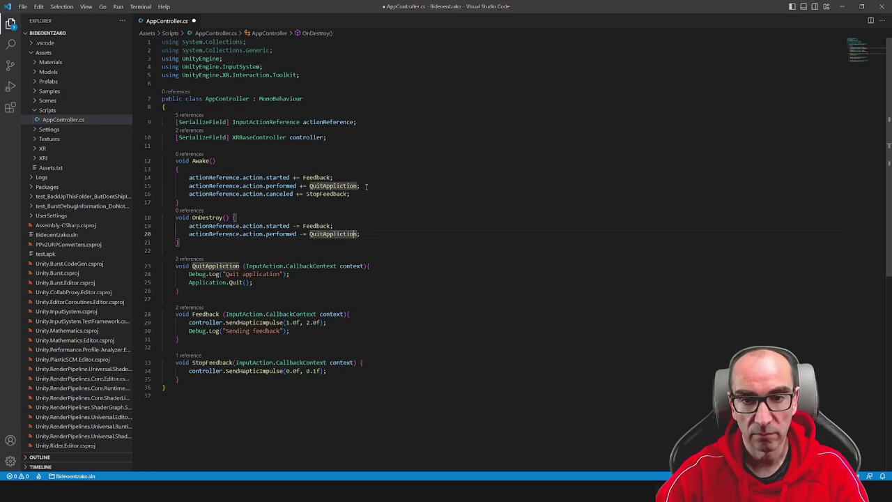
pyautogui.hotkey('ctrl', 'v')
pyautogui.hotkey('ctrl', 'Left')
pyautogui.hotkey('ctrl', 'Left')
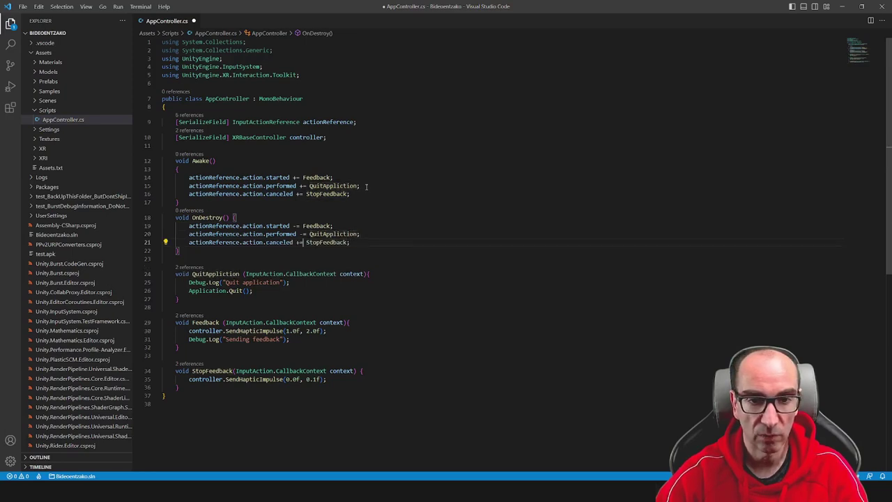
pyautogui.hotkey('ctrl', 's')
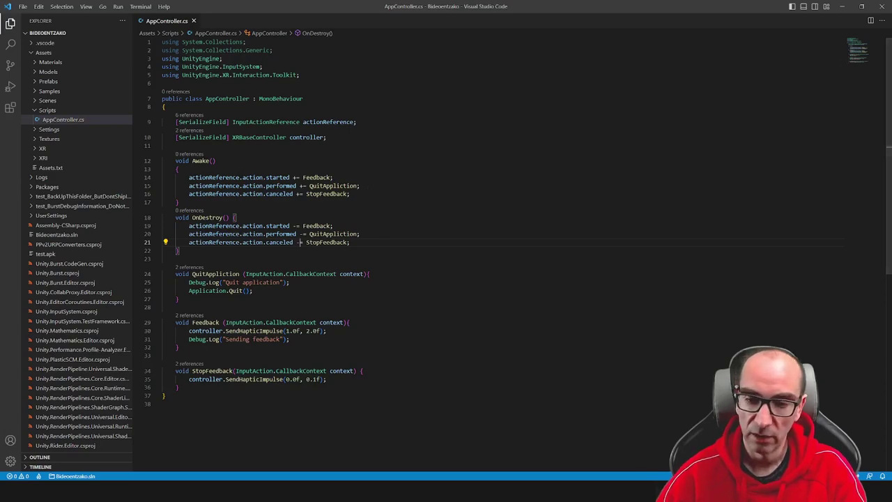
pyautogui.hotkey('alt', 'Tab')
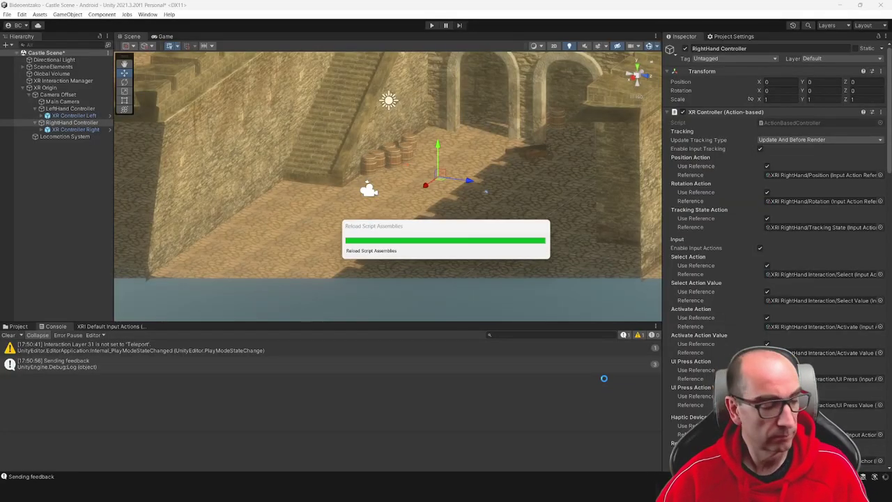
# Step: Retest start/stop haptics in Play mode, then view ExitApp's Hold binding in XRI Default Input Actions
pyautogui.click(431, 25)
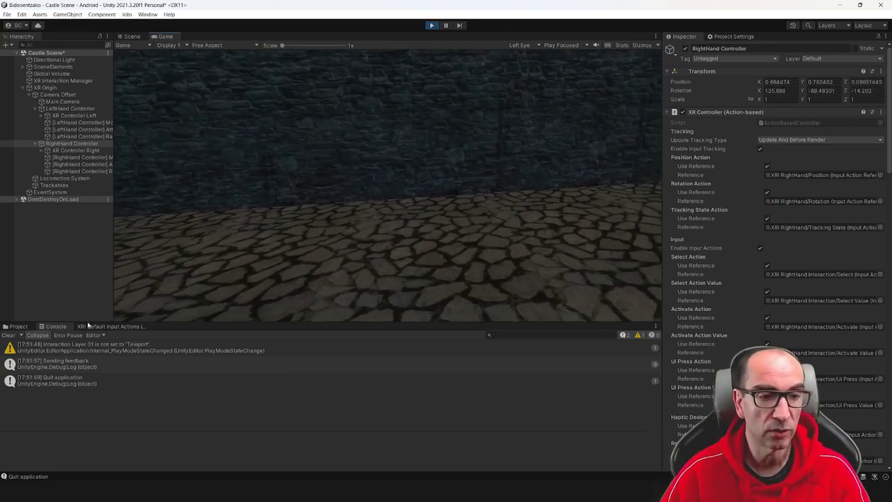
pyautogui.click(431, 25)
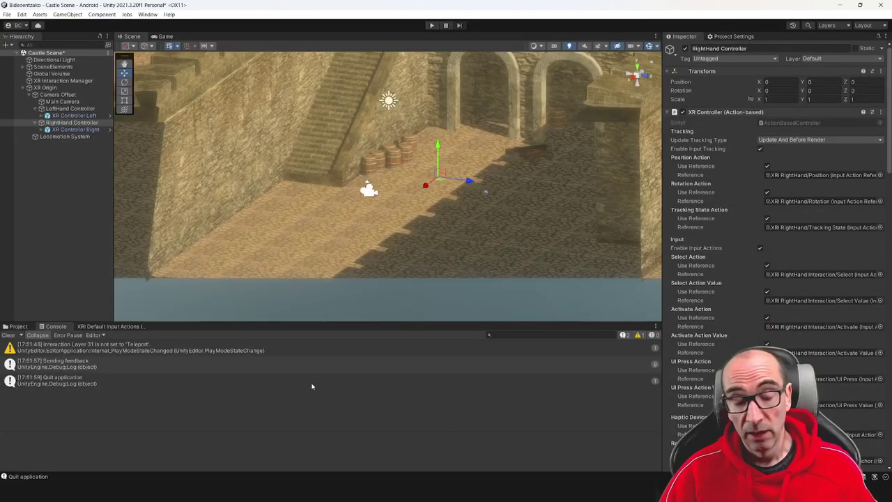
pyautogui.click(130, 329)
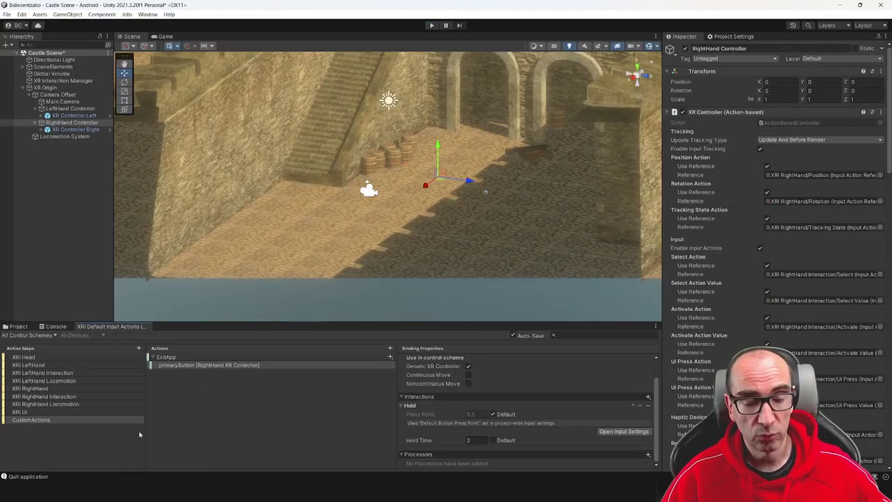